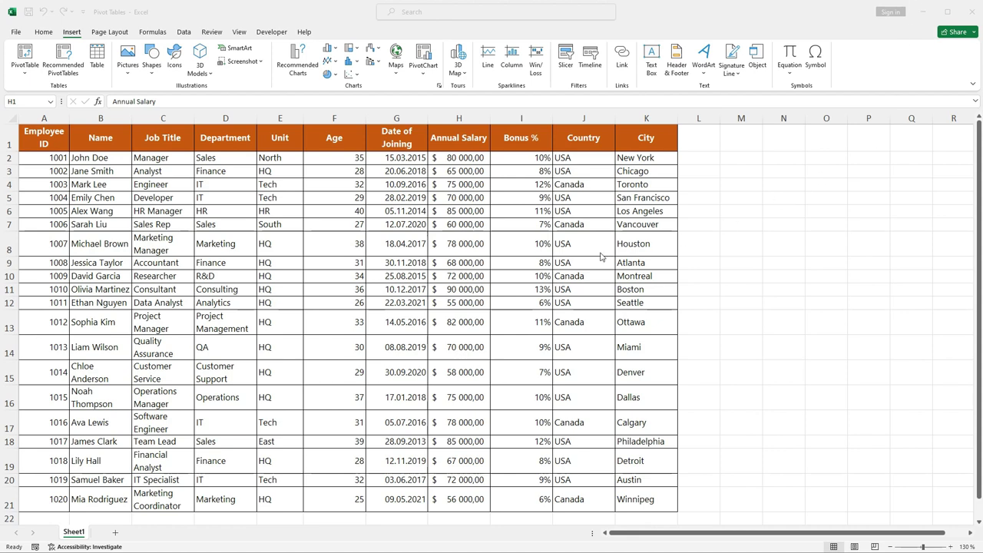
# - Convert the employee data range A1:K21 into a table with headers
pyautogui.moveTo(64, 138); pyautogui.dragTo(627, 498)
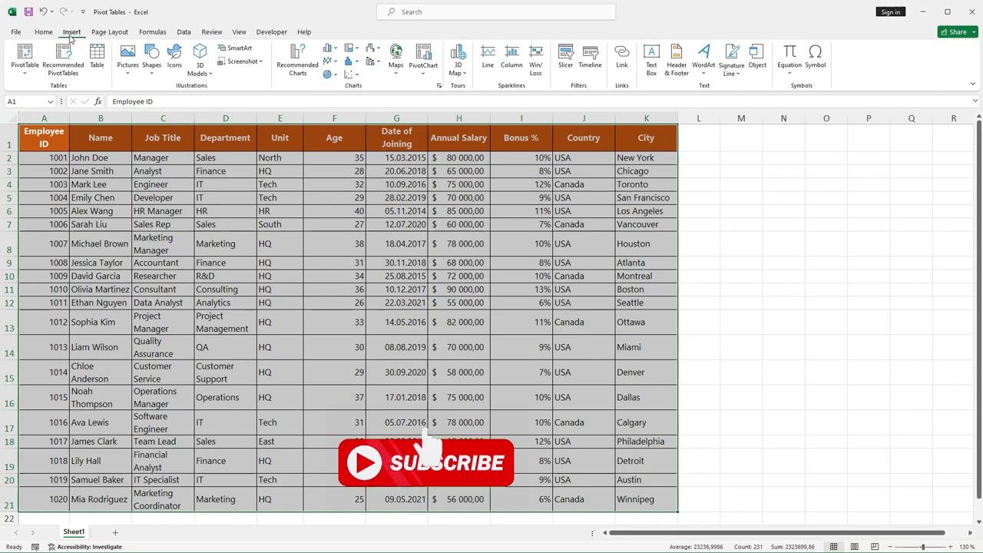
pyautogui.click(97, 69)
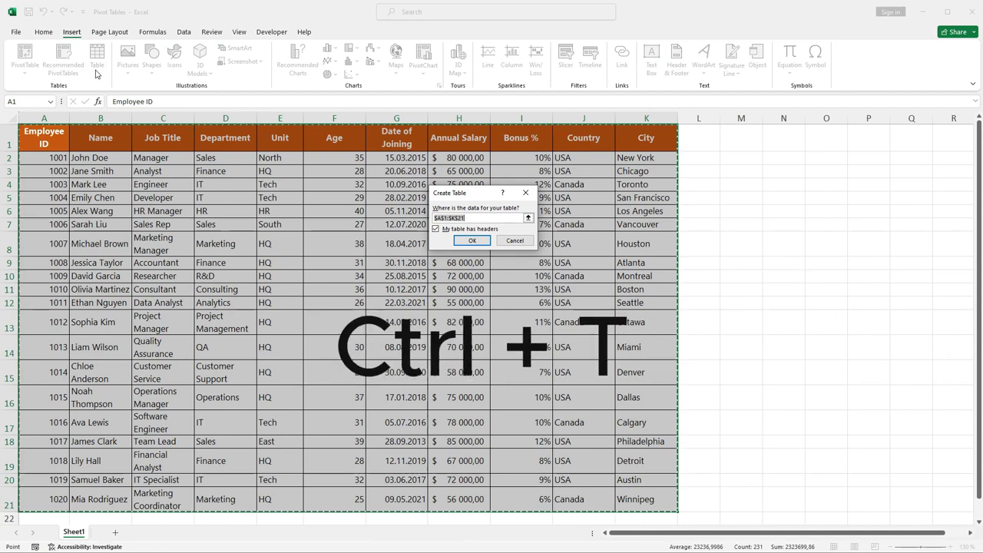
pyautogui.click(472, 241)
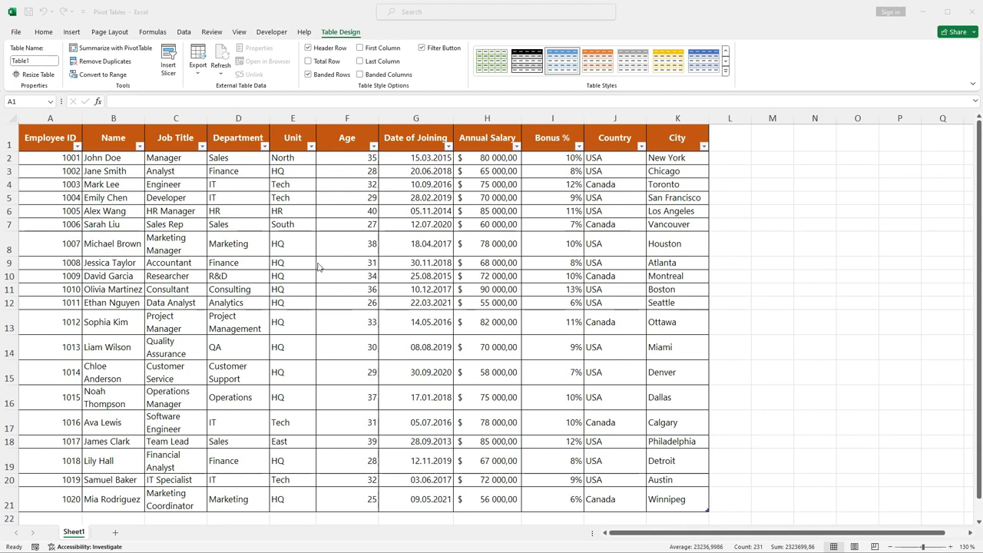
# - Name the new table Employees
pyautogui.click(68, 138)
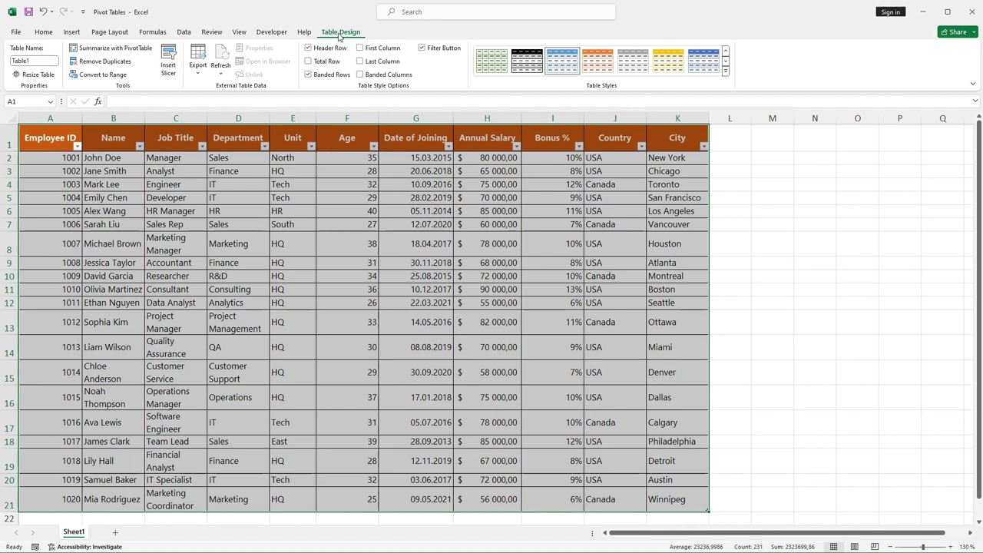
pyautogui.click(35, 60)
pyautogui.write('Employees')
pyautogui.press('Return')
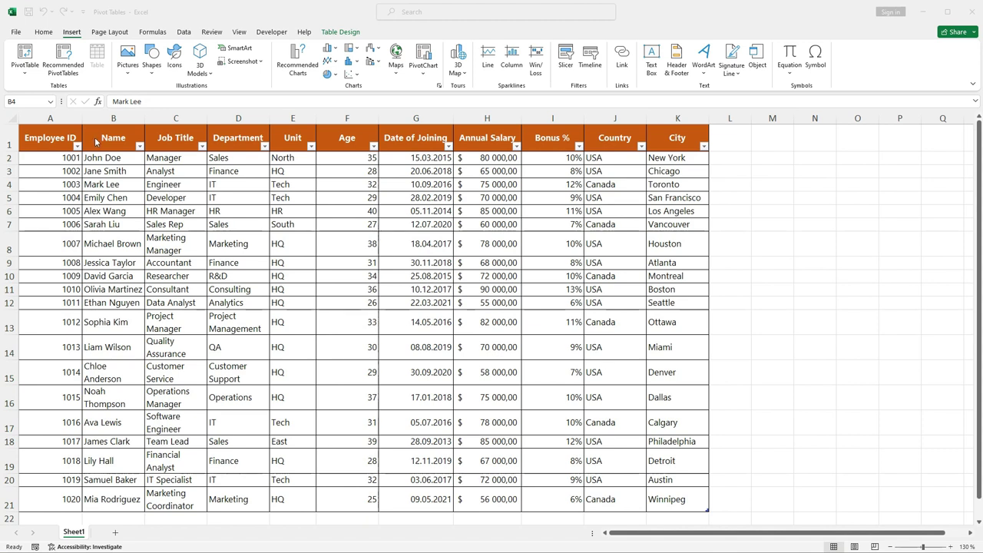
pyautogui.click(226, 250)
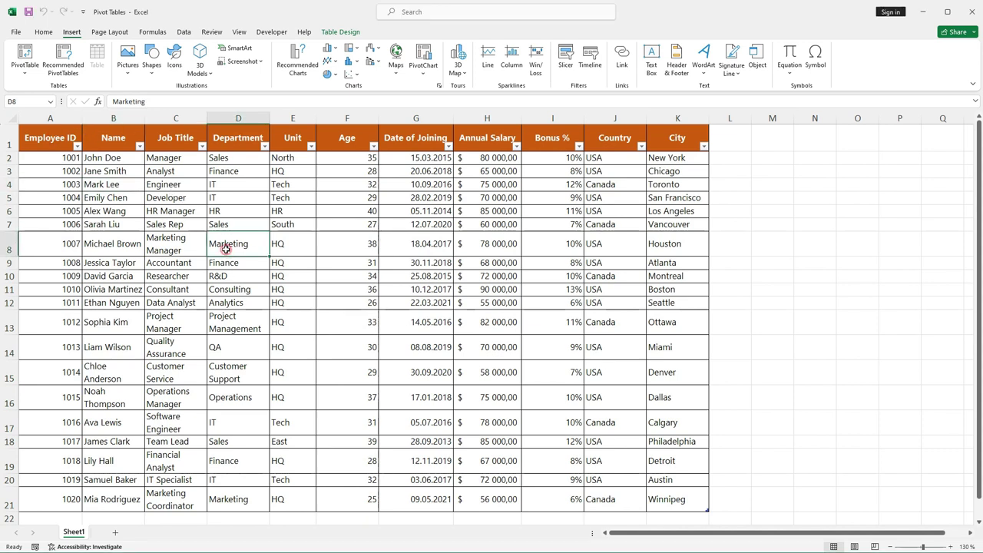
pyautogui.click(228, 210)
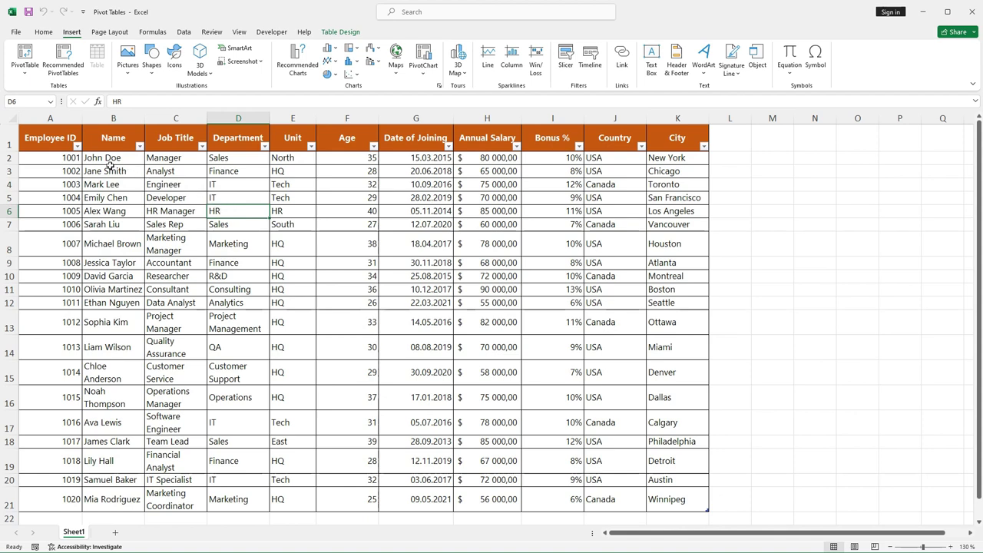
pyautogui.click(337, 32)
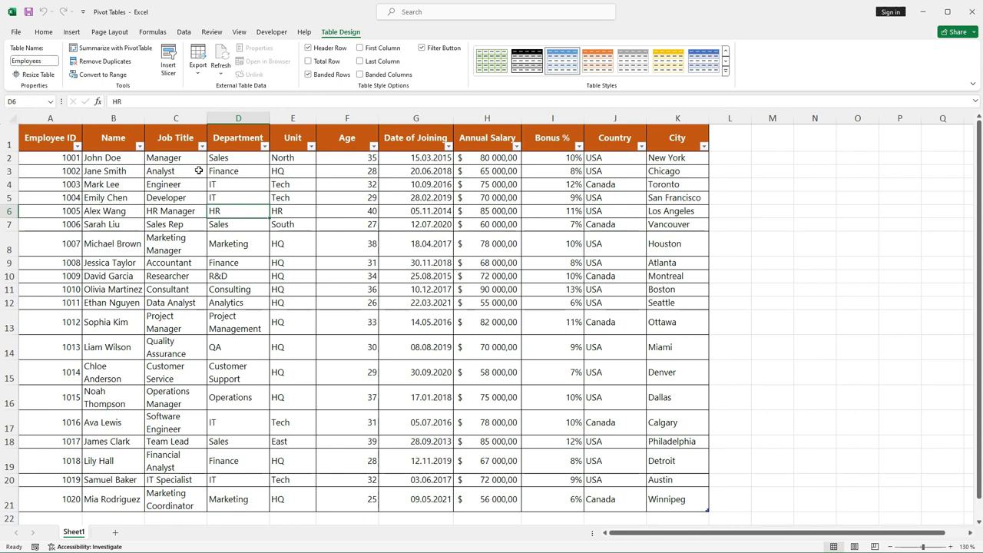
pyautogui.click(201, 172)
pyautogui.click(71, 32)
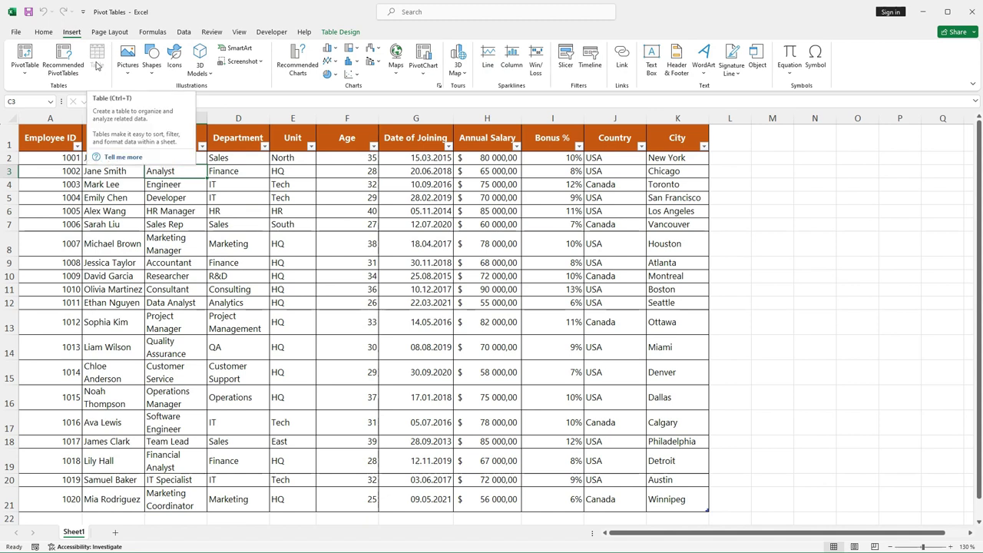
pyautogui.click(171, 225)
pyautogui.moveTo(45, 140); pyautogui.dragTo(669, 501)
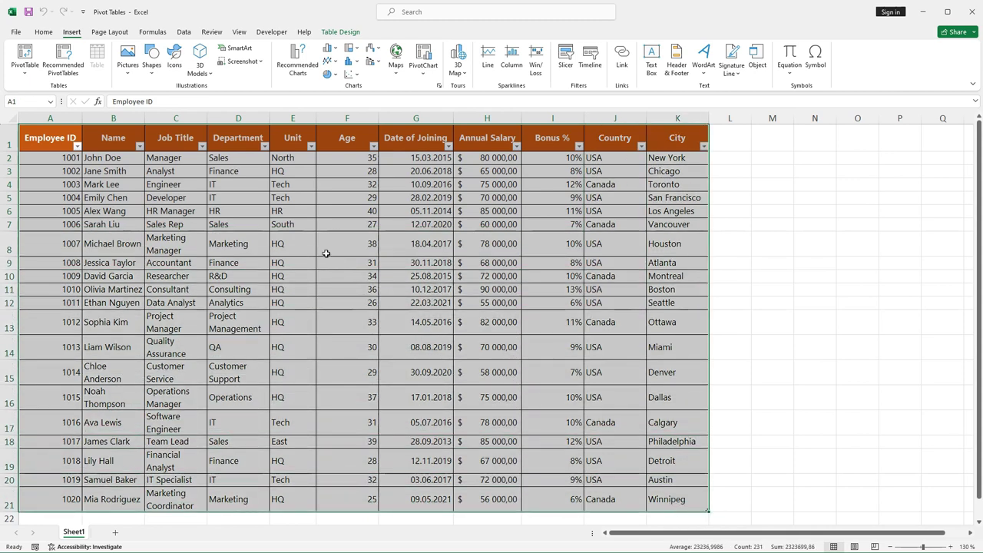
pyautogui.click(325, 252)
pyautogui.click(179, 198)
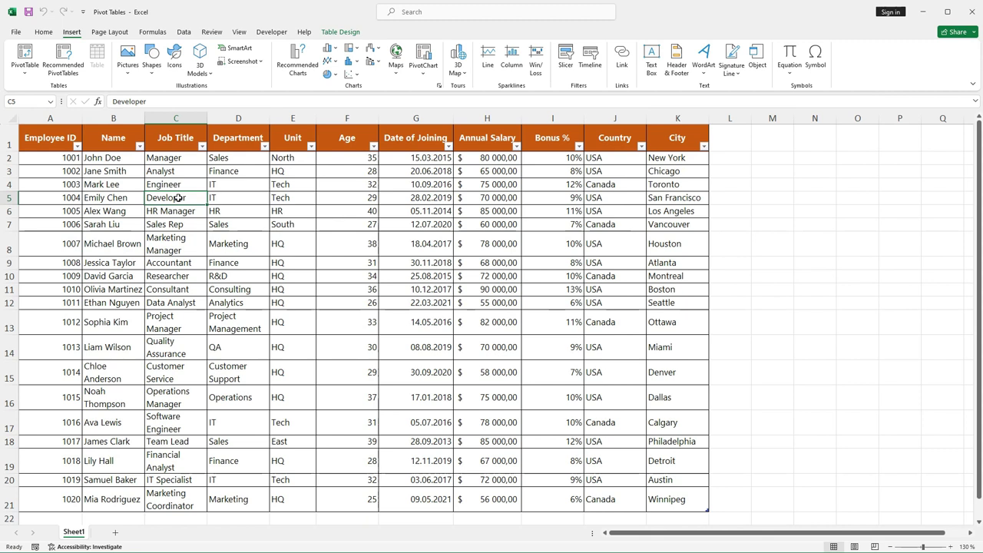
# - Insert the recommended PivotTable for Sum of Annual Salary by Unit and Country from the employee table
pyautogui.hotkey('ctrl', 'Home')
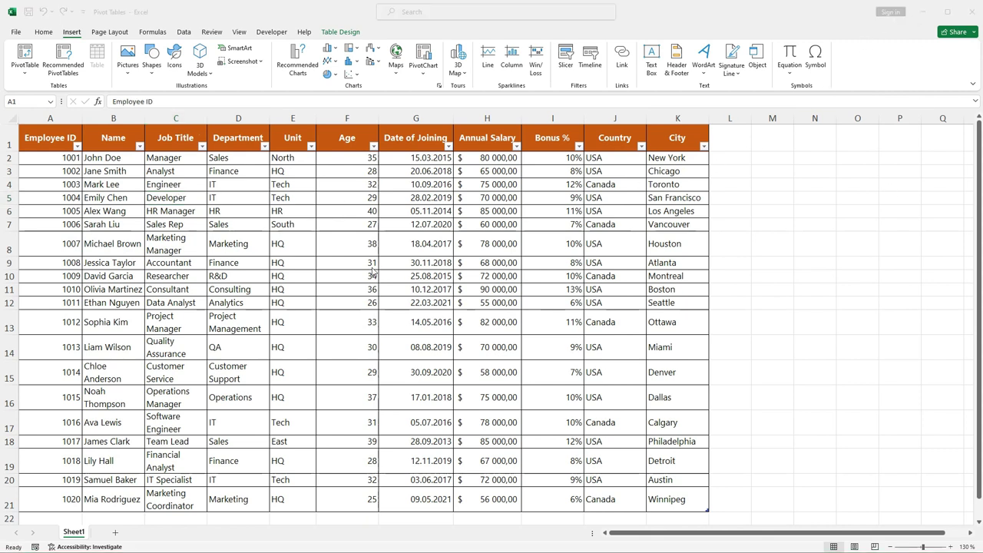
pyautogui.click(63, 69)
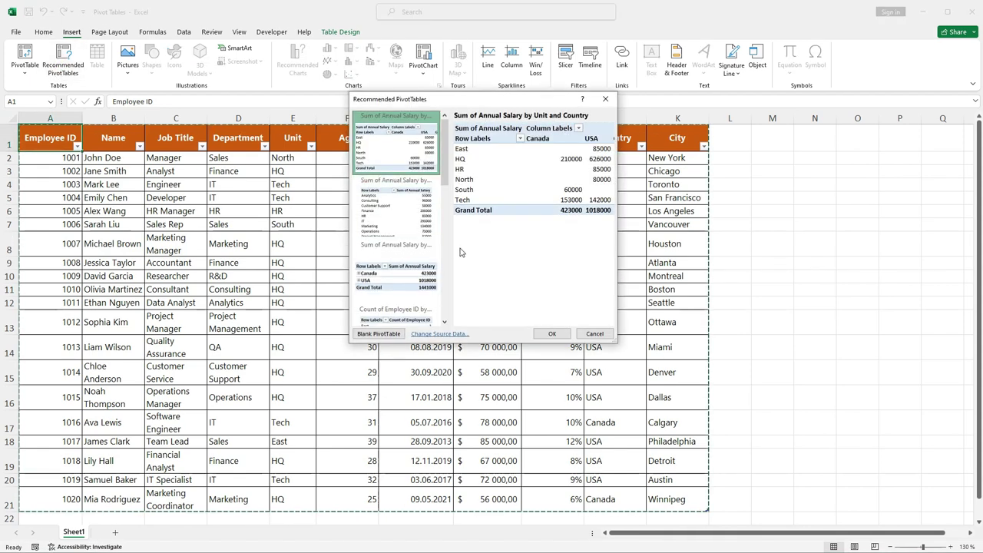
pyautogui.press('Return')
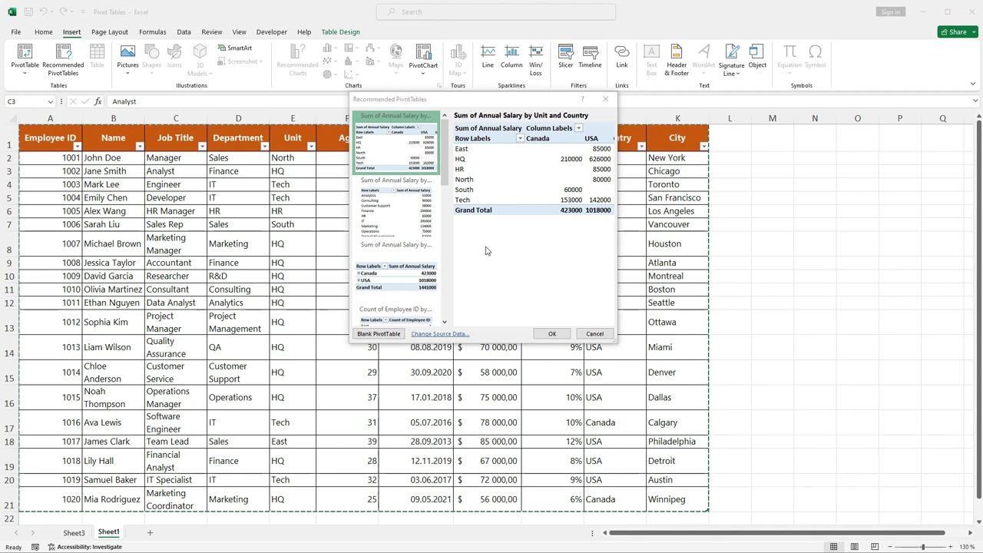
# - Browse the recommended PivotTable layouts, previewing the annual salary and bonus summaries by department and country, without inserting one
pyautogui.click(408, 217)
pyautogui.click(408, 268)
pyautogui.scroll(-3, 411, 267)
pyautogui.scroll(-3, 411, 267)
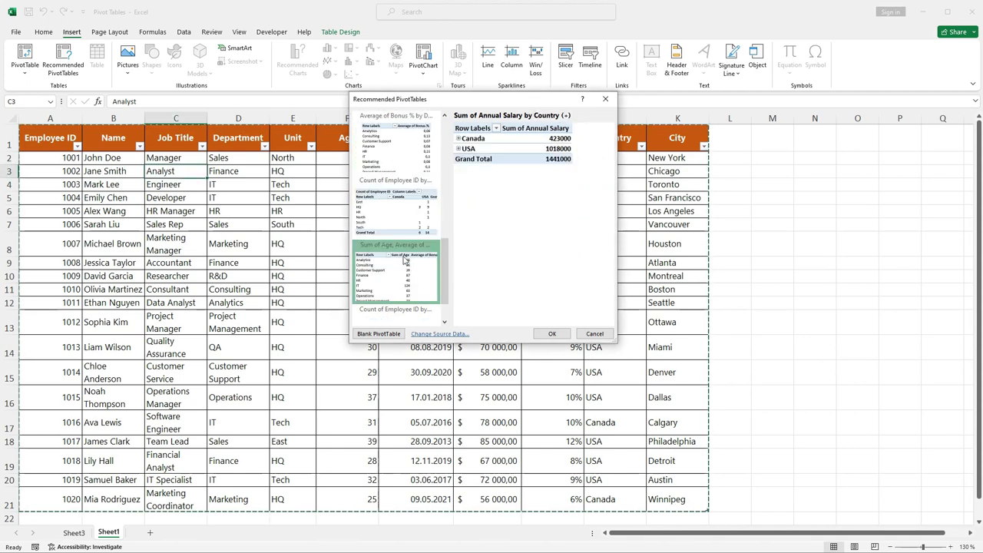
pyautogui.click(406, 260)
pyautogui.click(395, 215)
pyautogui.click(388, 144)
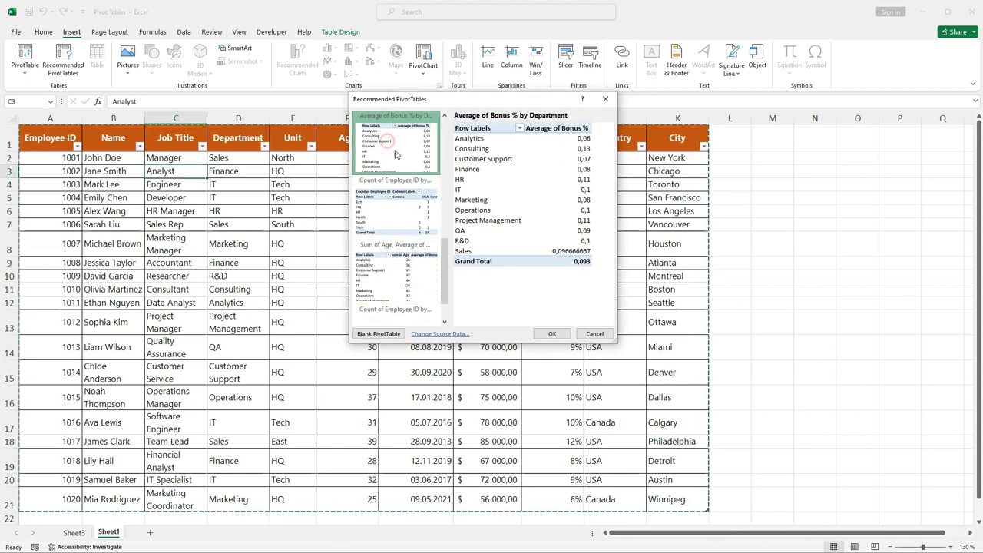
pyautogui.scroll(3, 424, 202)
pyautogui.click(387, 150)
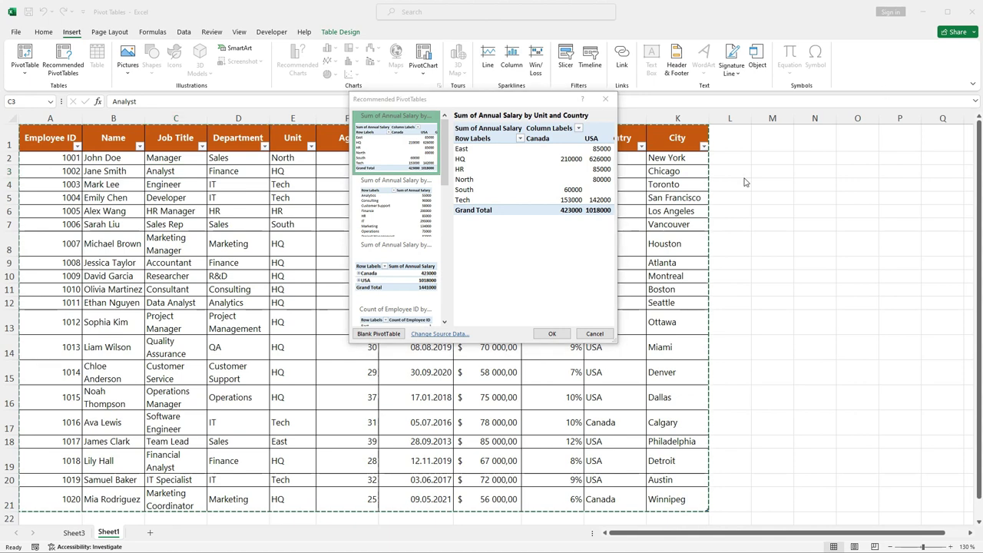
pyautogui.click(395, 214)
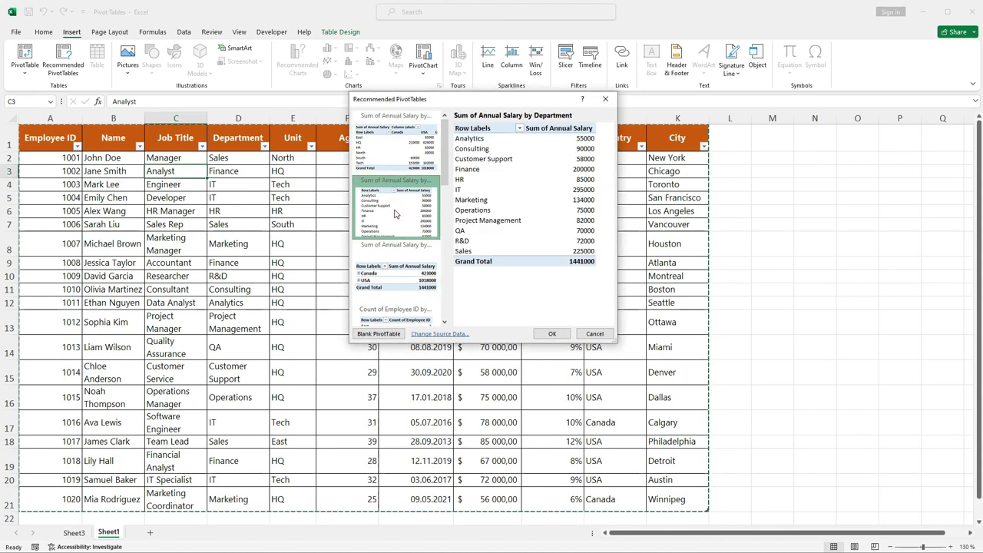
pyautogui.click(403, 270)
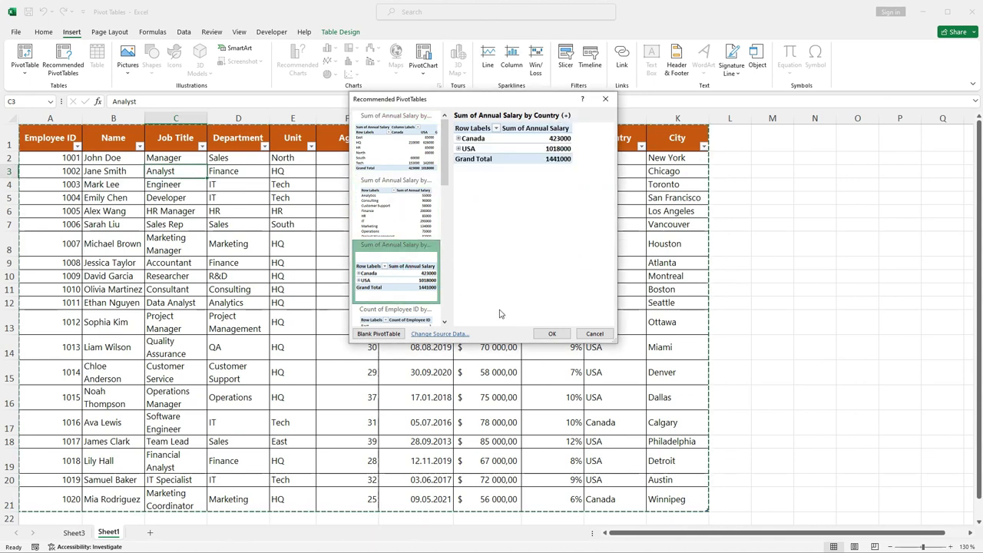
pyautogui.click(595, 334)
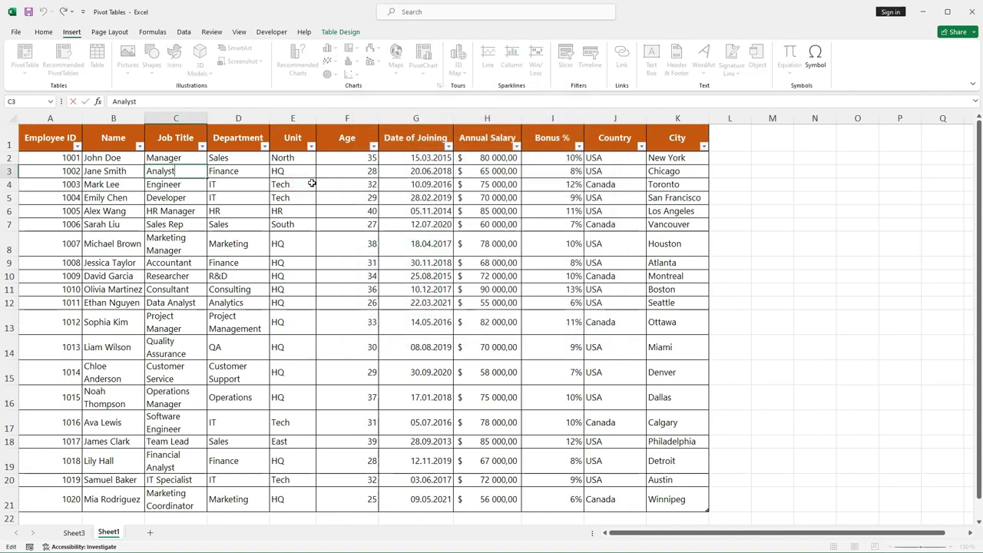
# - Create a blank PivotTable from the Employees table on a new worksheet
pyautogui.click(298, 185)
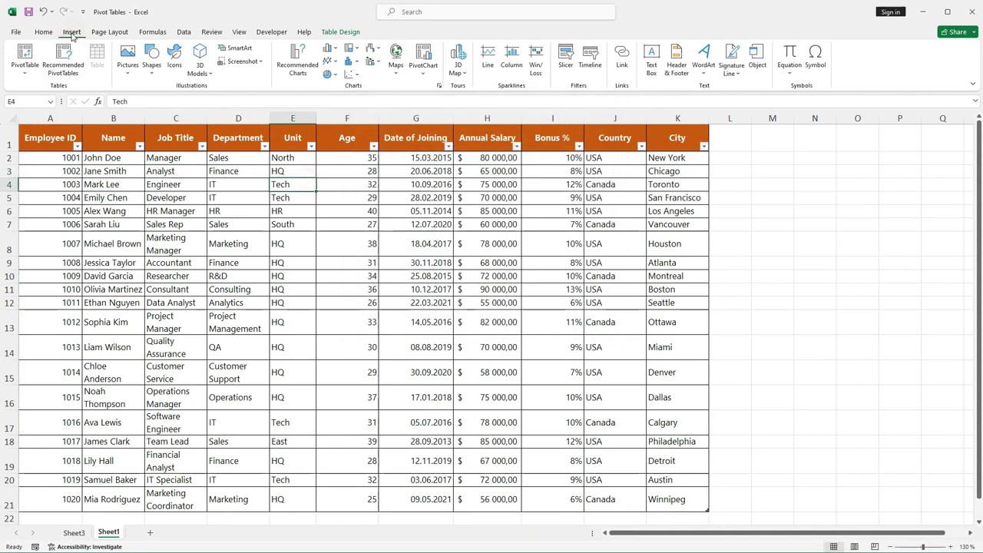
pyautogui.click(25, 75)
pyautogui.click(30, 91)
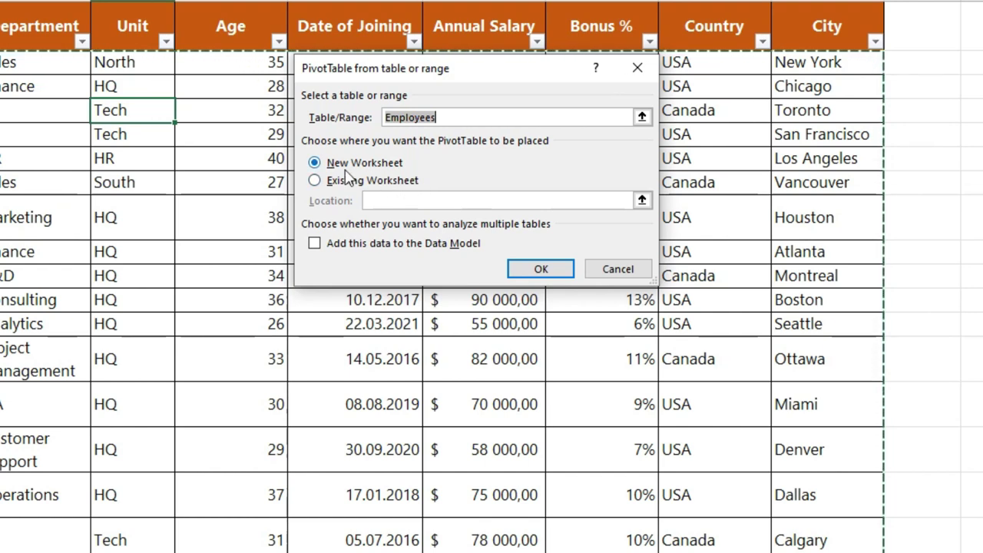
pyautogui.click(519, 271)
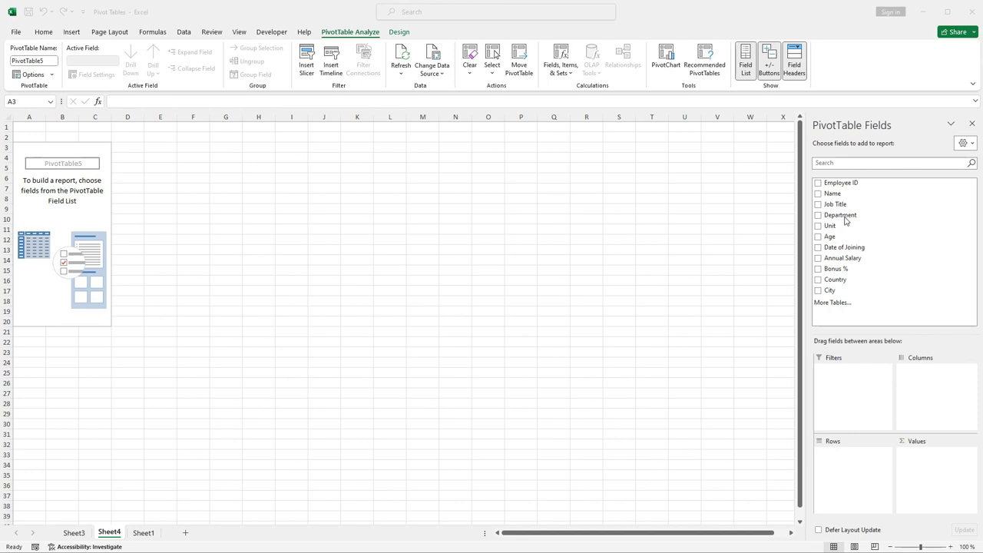
# - Try the side-by-side and areas-only layouts of the PivotTable Fields pane, and restore the default stacked layout
pyautogui.click(970, 145)
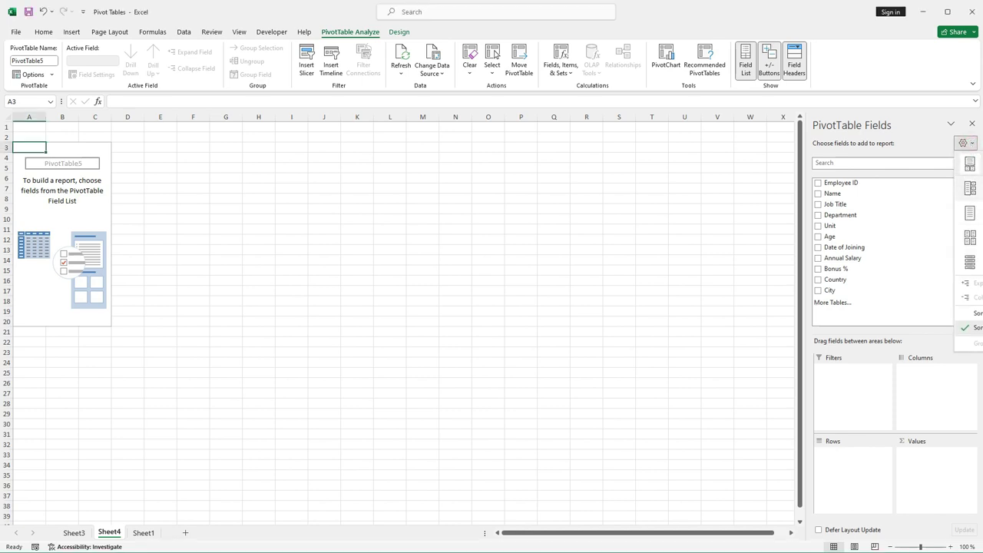
pyautogui.click(970, 188)
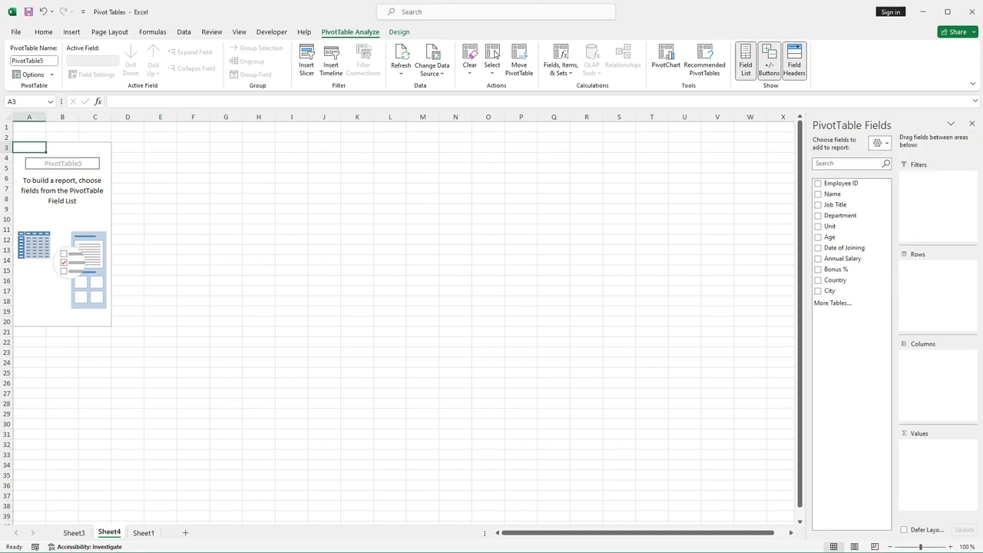
pyautogui.click(880, 145)
pyautogui.click(906, 239)
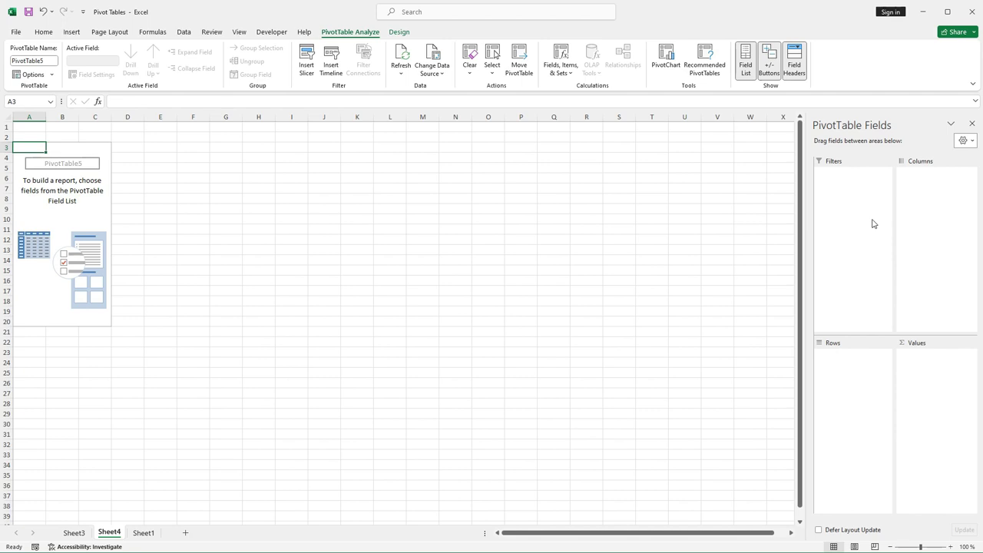
pyautogui.click(966, 139)
pyautogui.click(976, 166)
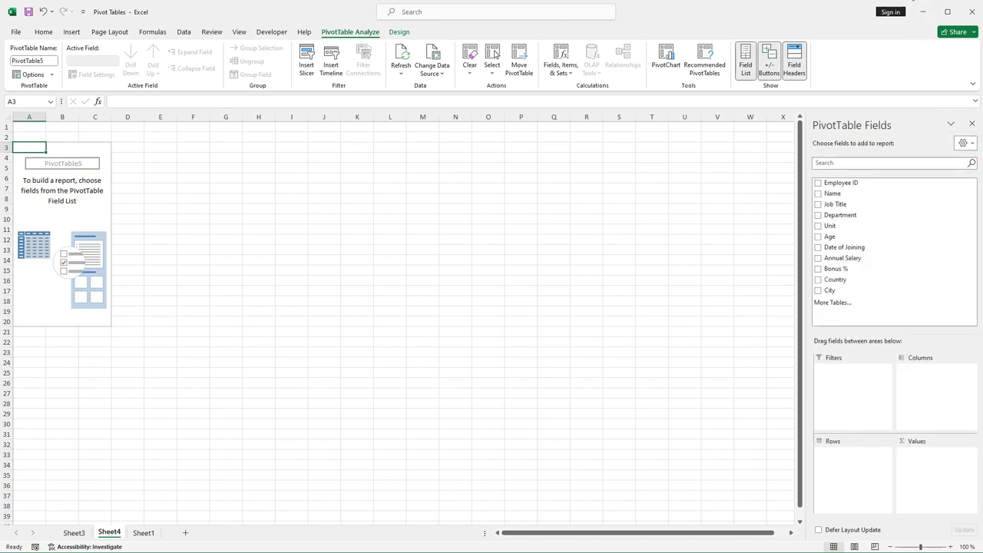
# - Add Department to the PivotTable's rows and Annual Salary to its values as a sum
pyautogui.click(818, 216)
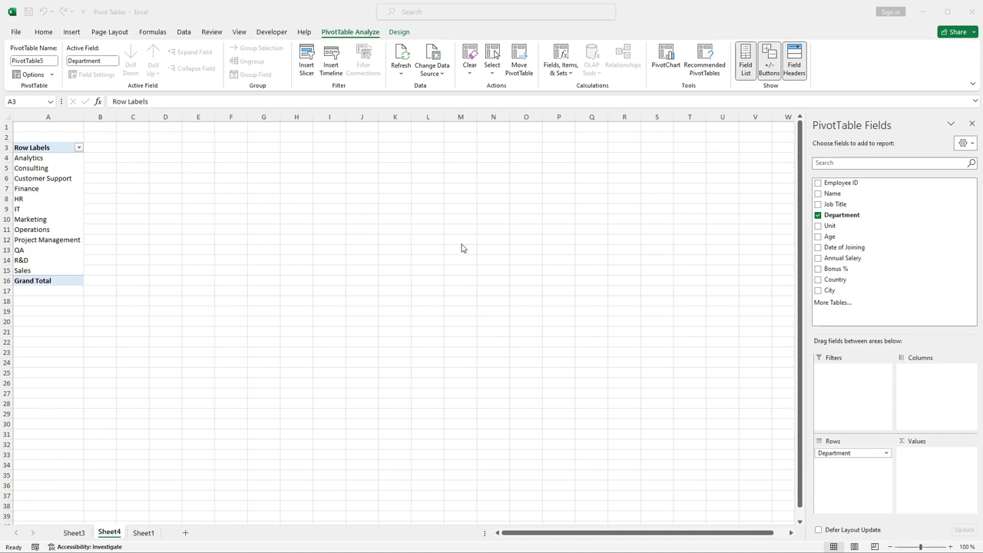
pyautogui.click(819, 259)
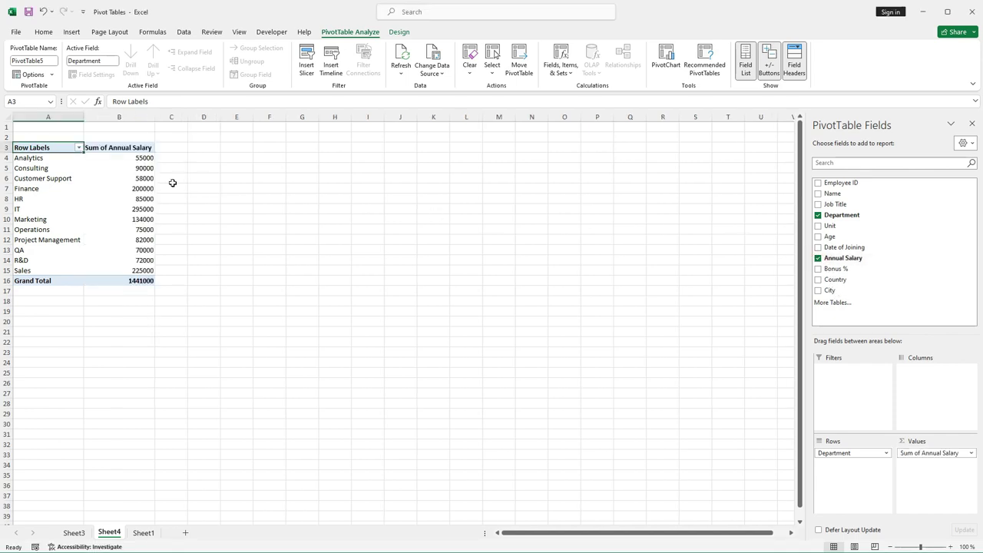
# - Select cells outside and inside the PivotTable to check when its field list and contextual tools are available
pyautogui.click(118, 158)
pyautogui.click(116, 116)
pyautogui.click(202, 185)
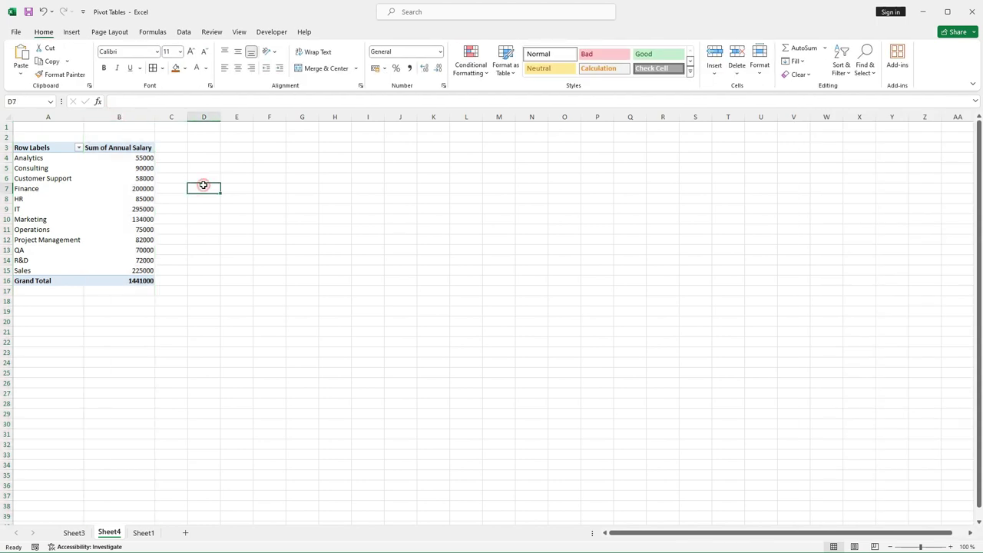
pyautogui.click(115, 175)
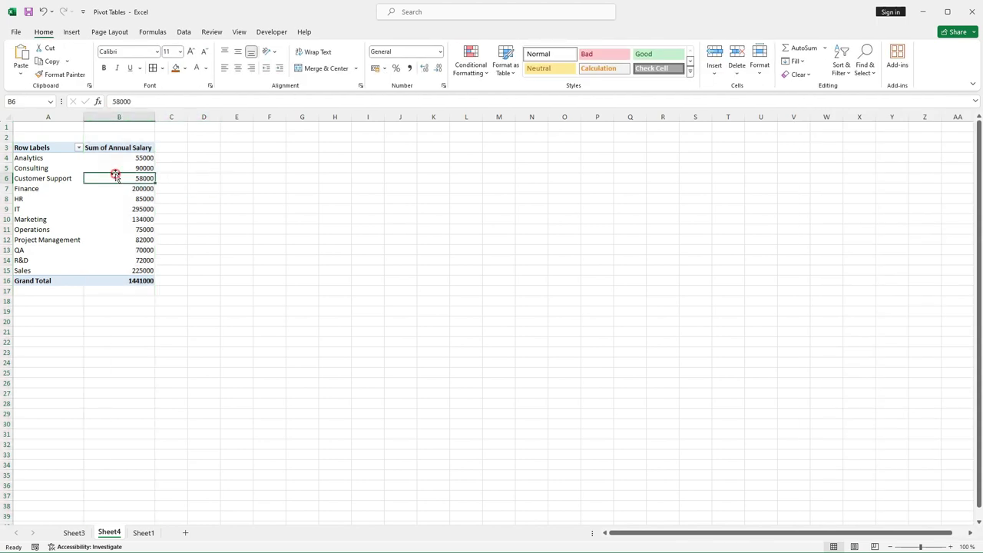
pyautogui.click(200, 179)
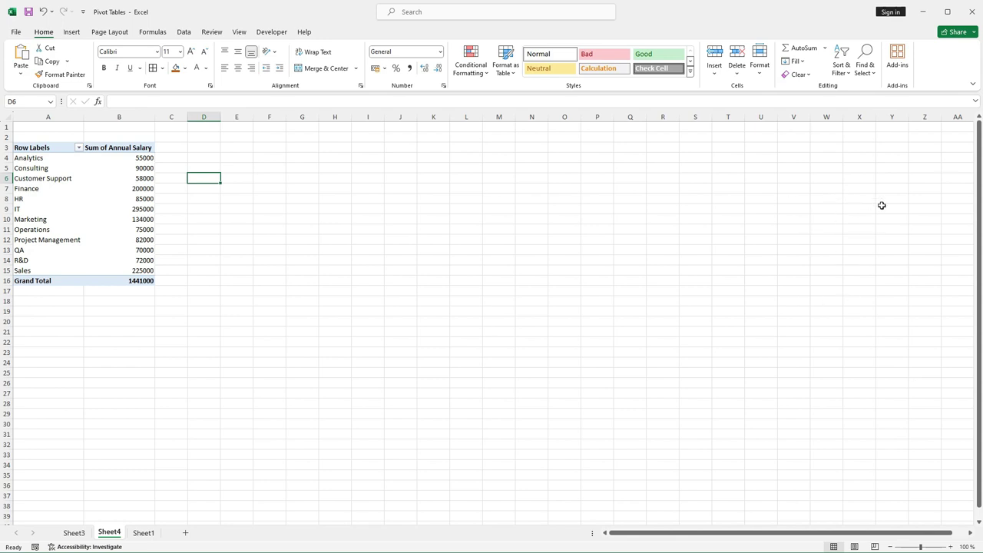
pyautogui.click(141, 188)
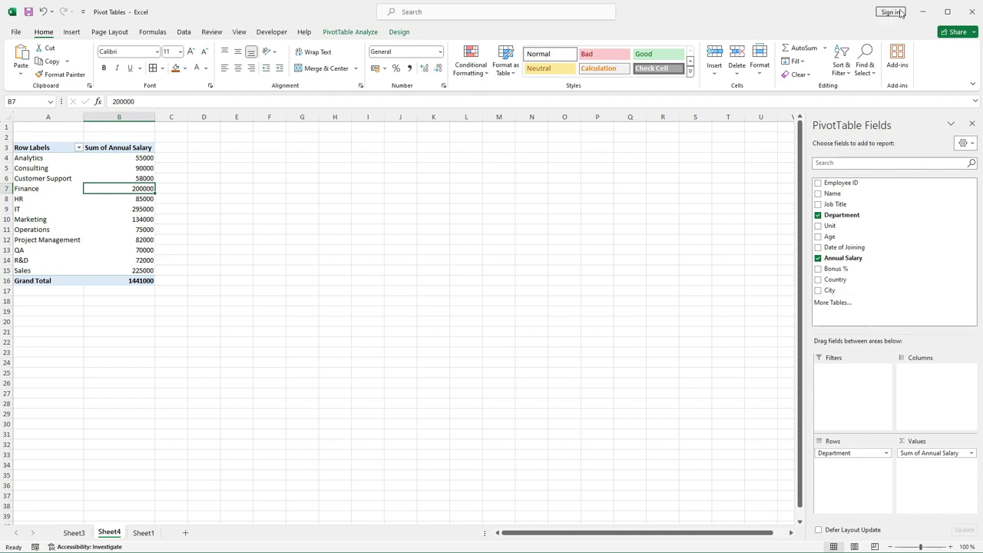
# - Summarize the PivotTable's Annual Salary values by Average
pyautogui.press('Up')
pyautogui.press('Up')
pyautogui.press('Up')
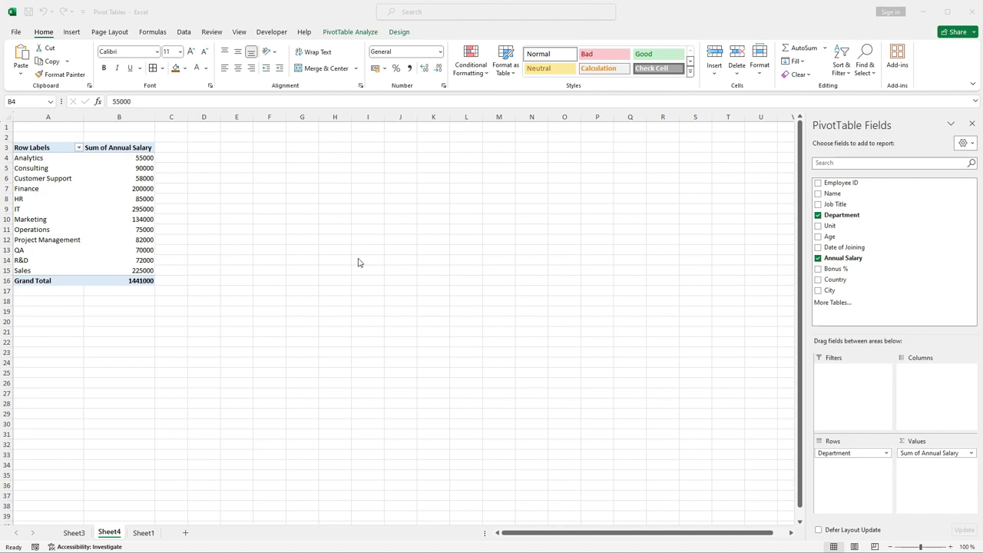
pyautogui.click(137, 157)
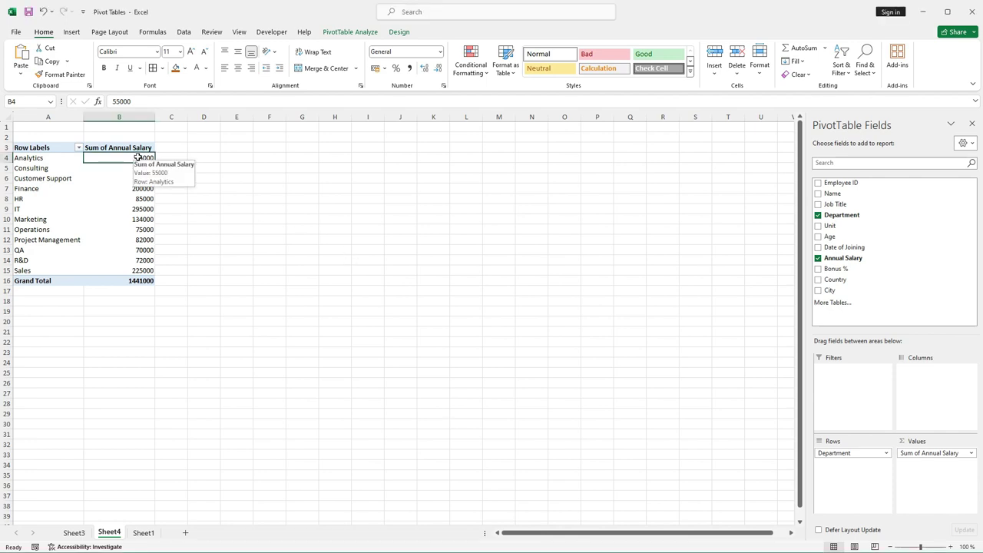
pyautogui.rightClick(137, 158)
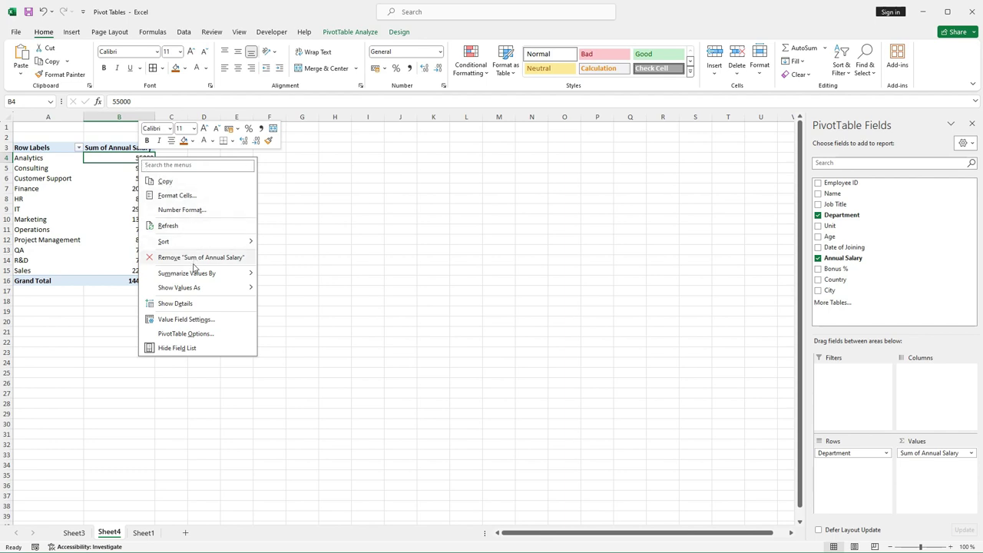
pyautogui.moveTo(193, 274)
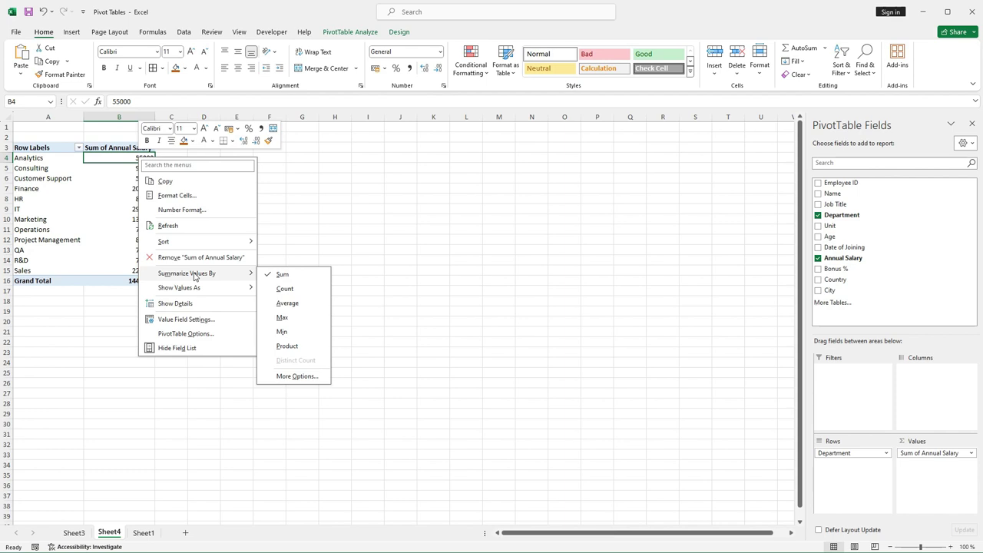
pyautogui.click(278, 304)
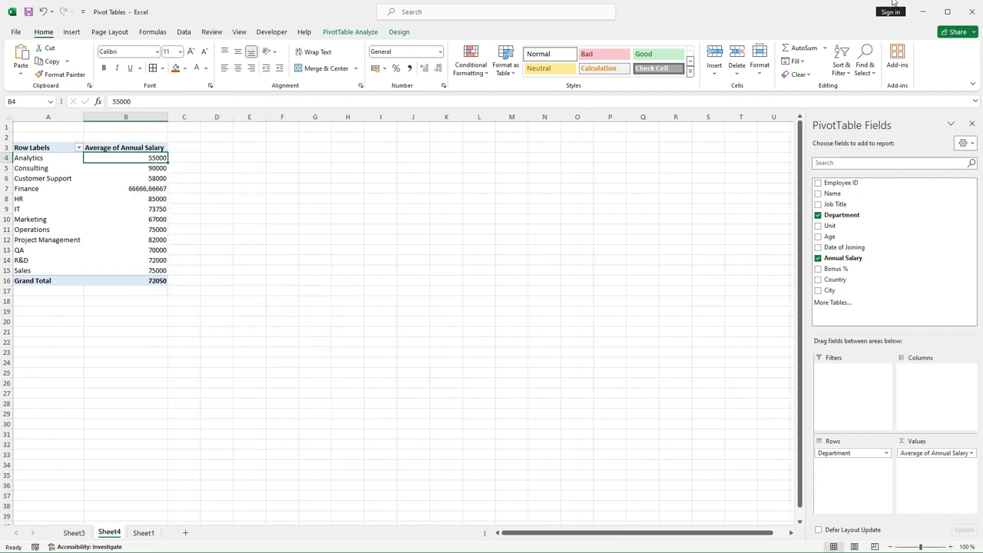
# - Show the average annual salary values as % of Grand Total and inspect the department labels and value column
pyautogui.click(135, 157)
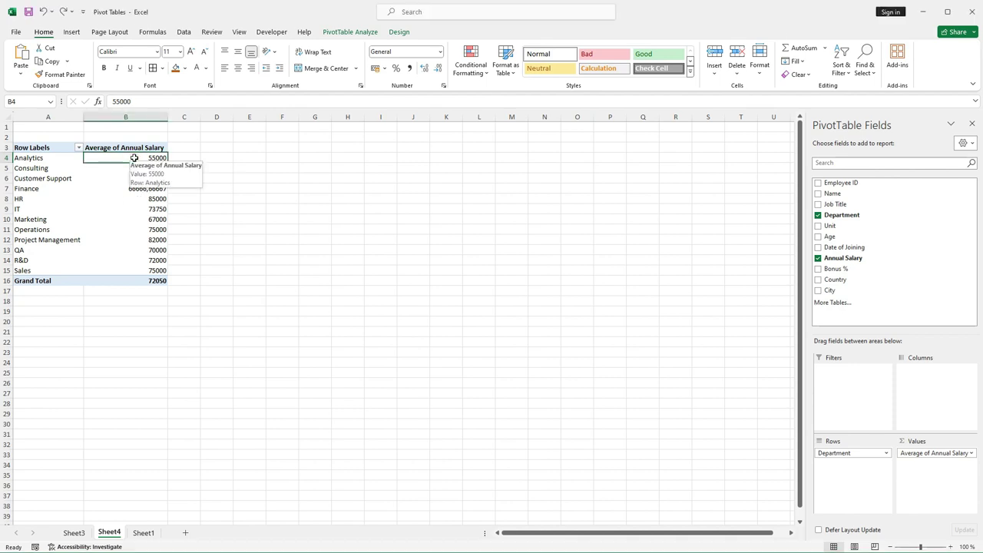
pyautogui.rightClick(135, 158)
pyautogui.moveTo(175, 292)
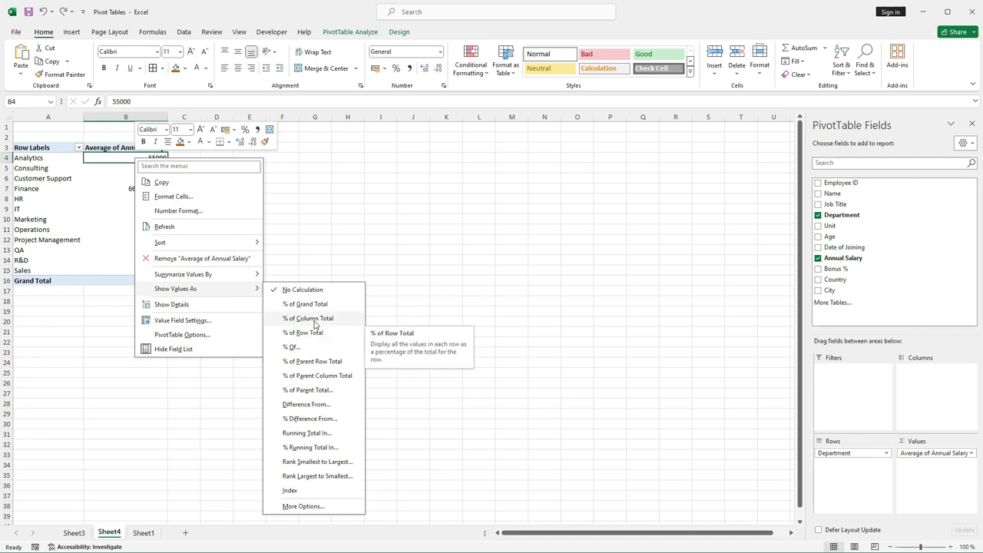
pyautogui.click(303, 305)
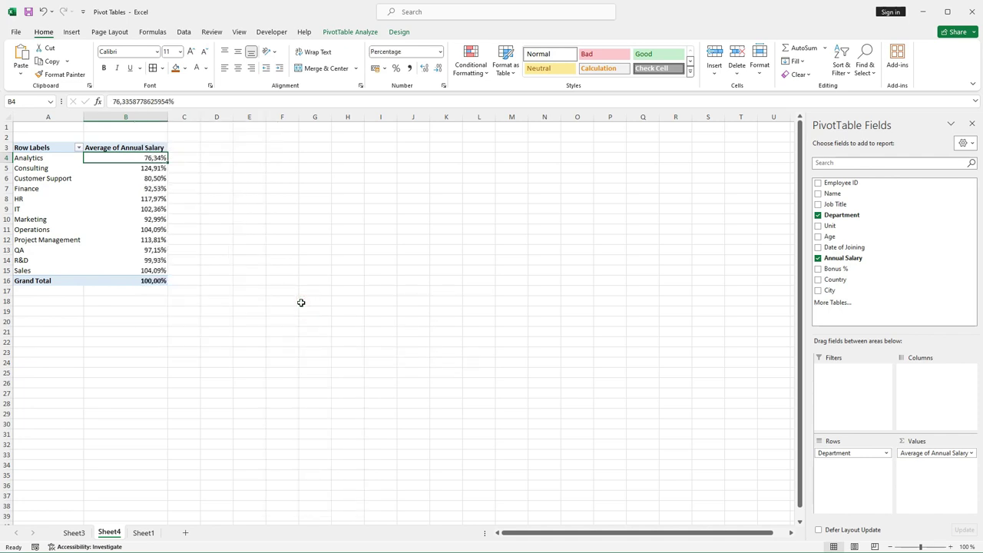
pyautogui.click(46, 154)
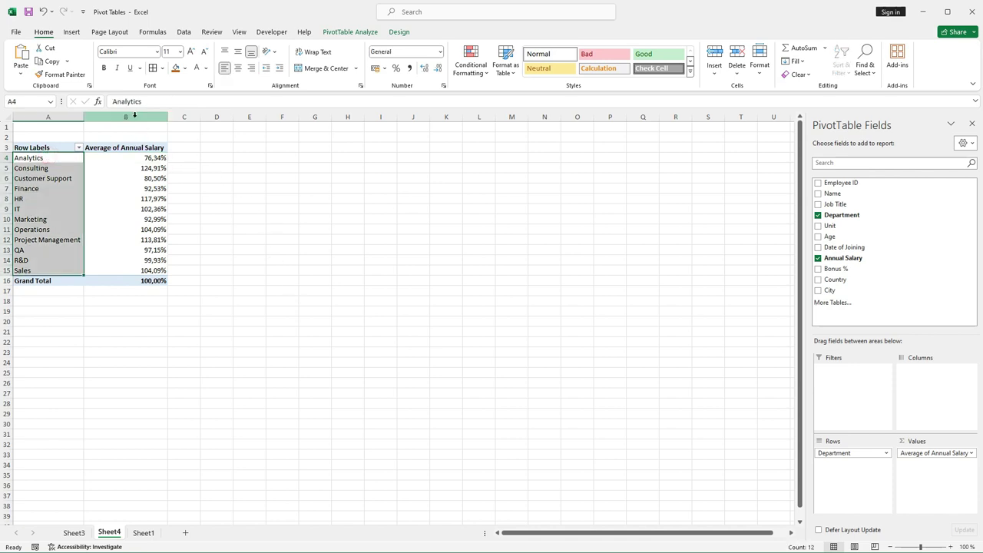
pyautogui.click(137, 117)
pyautogui.click(226, 162)
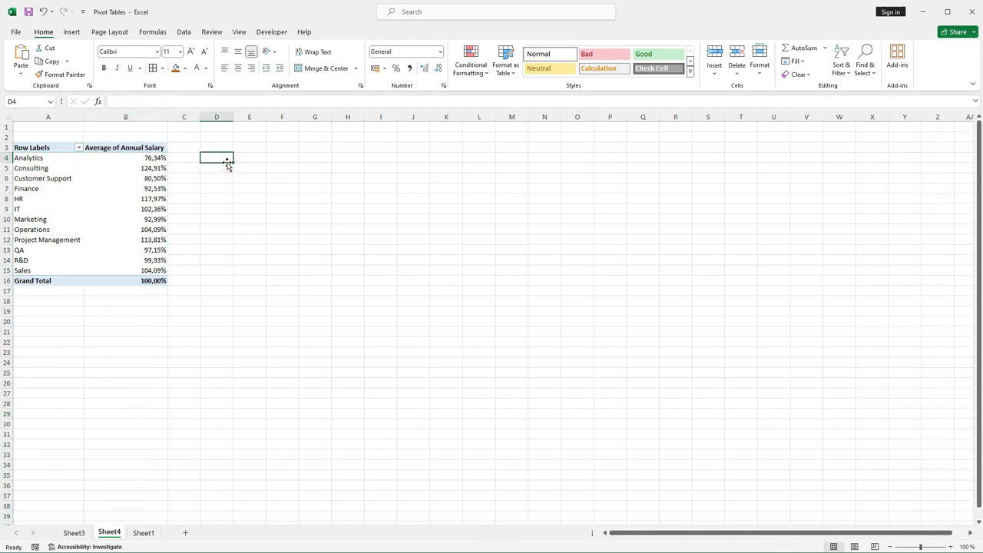
pyautogui.press('Left')
pyautogui.press('Left')
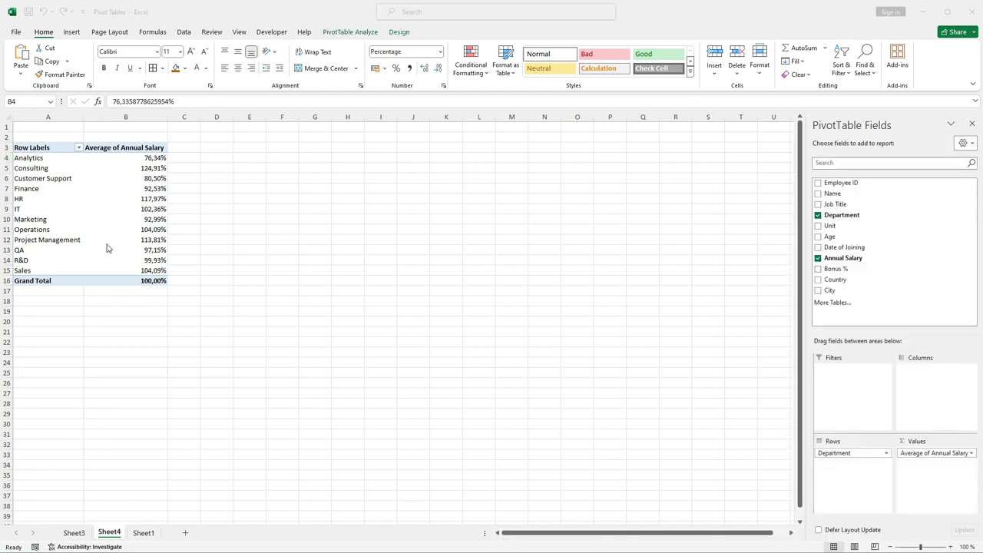
# - Set the average annual salary values back to No Calculation
pyautogui.rightClick(127, 157)
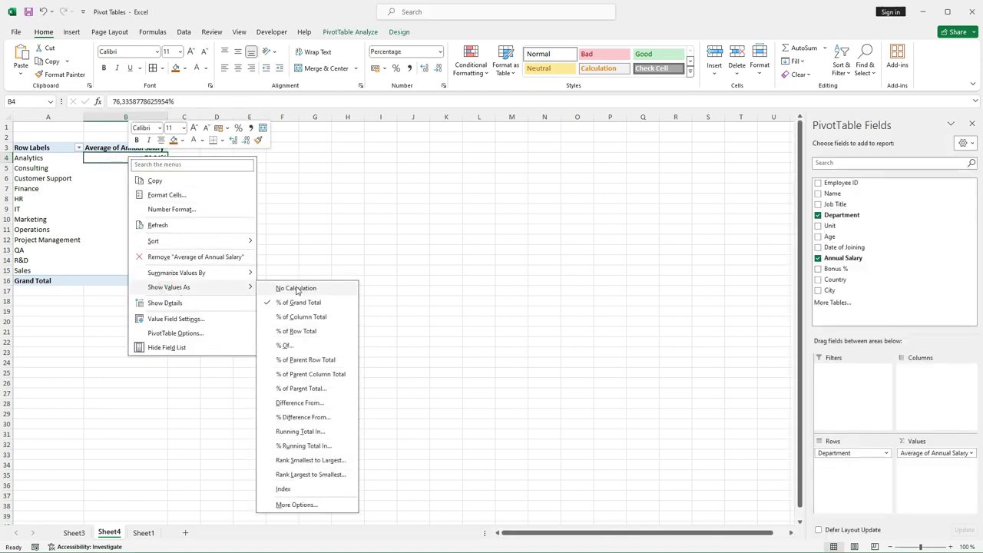
pyautogui.click(296, 288)
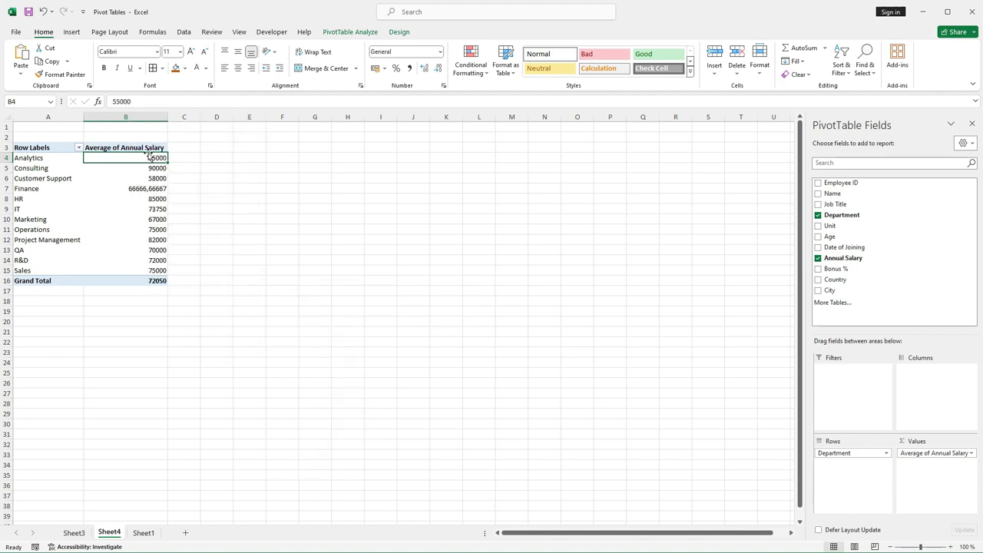
pyautogui.click(119, 114)
pyautogui.click(212, 158)
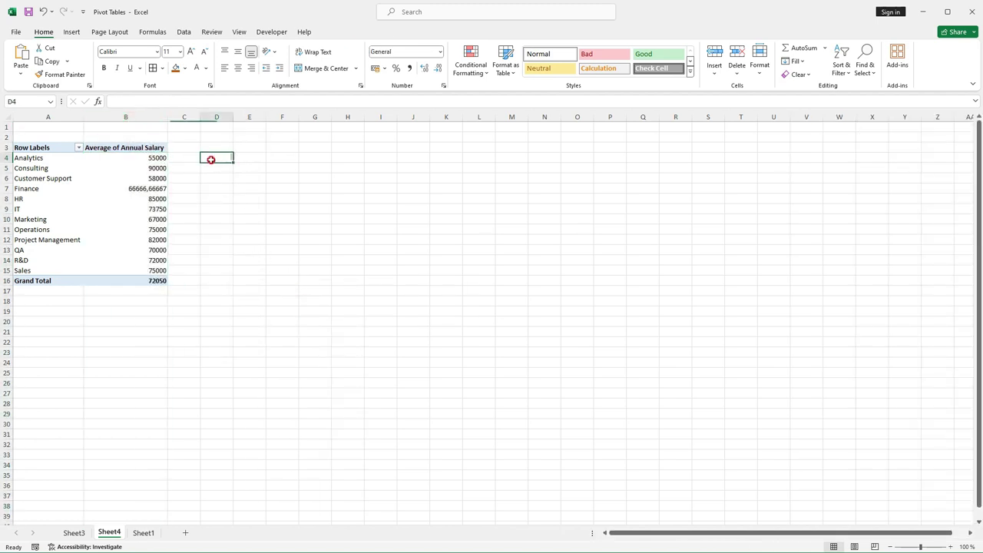
# - Add Annual Salary to the PivotTable's values a second time as a sum, placed after the average
pyautogui.click(139, 148)
pyautogui.click(132, 158)
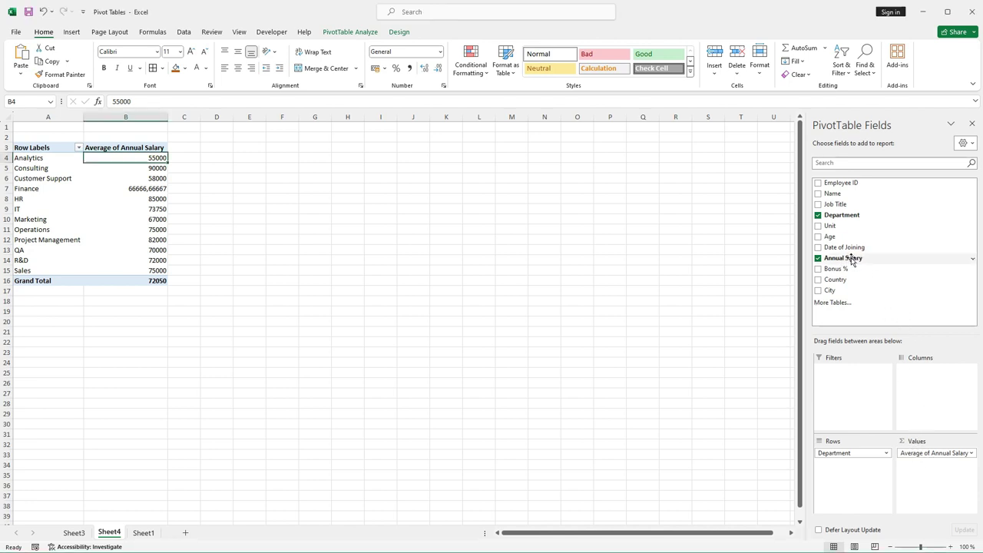
pyautogui.moveTo(846, 260); pyautogui.dragTo(933, 476)
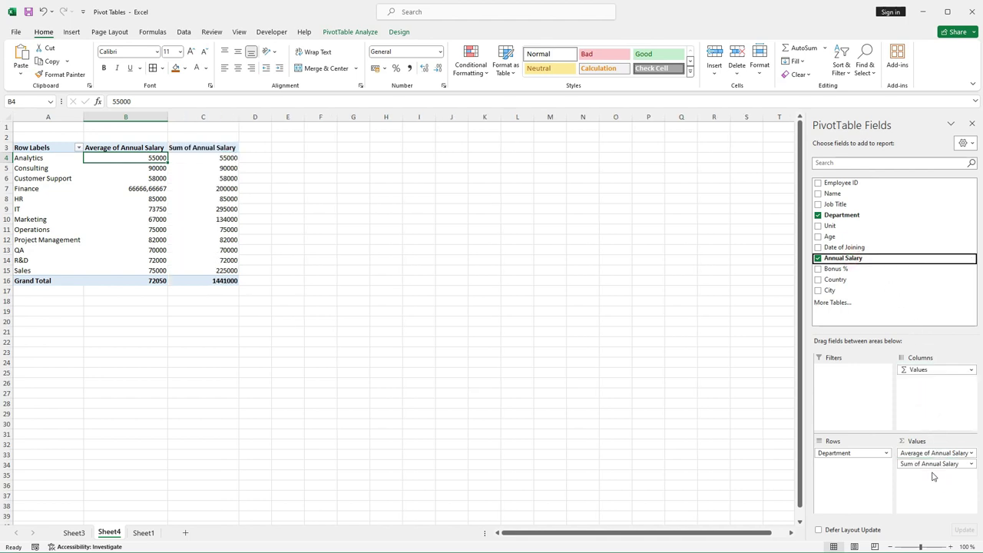
pyautogui.click(189, 114)
pyautogui.click(193, 157)
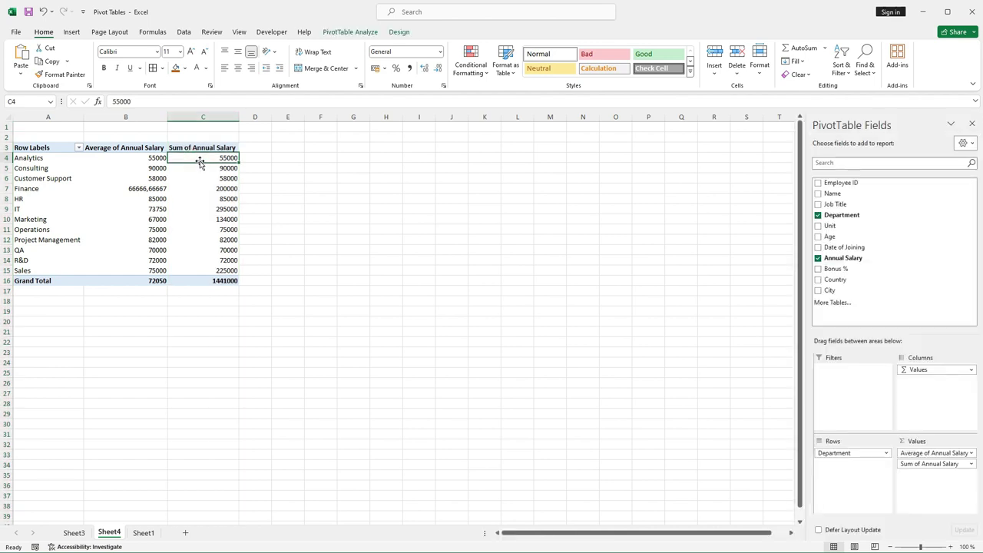
pyautogui.moveTo(197, 159)
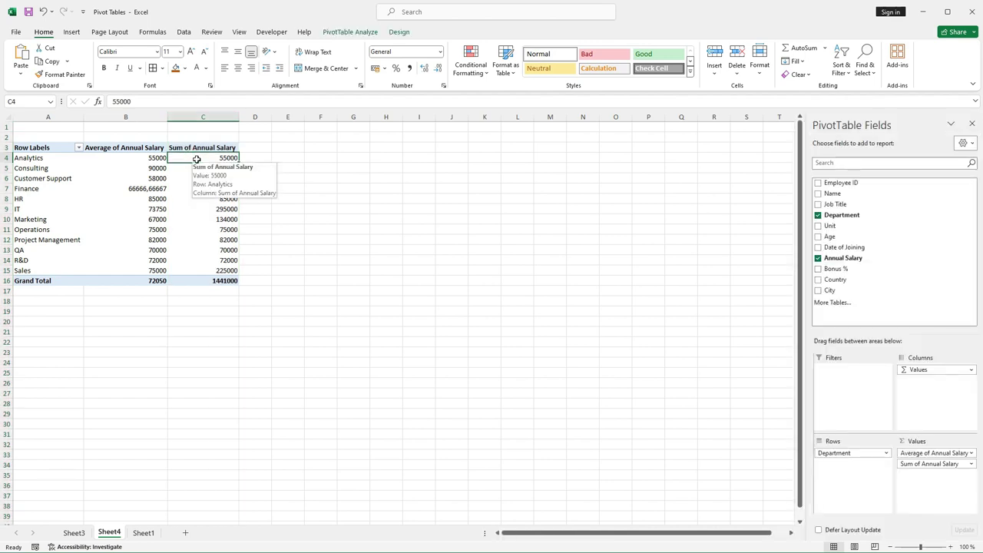
# - Reapply Average as the summary calculation for the first annual salary value column
pyautogui.click(121, 156)
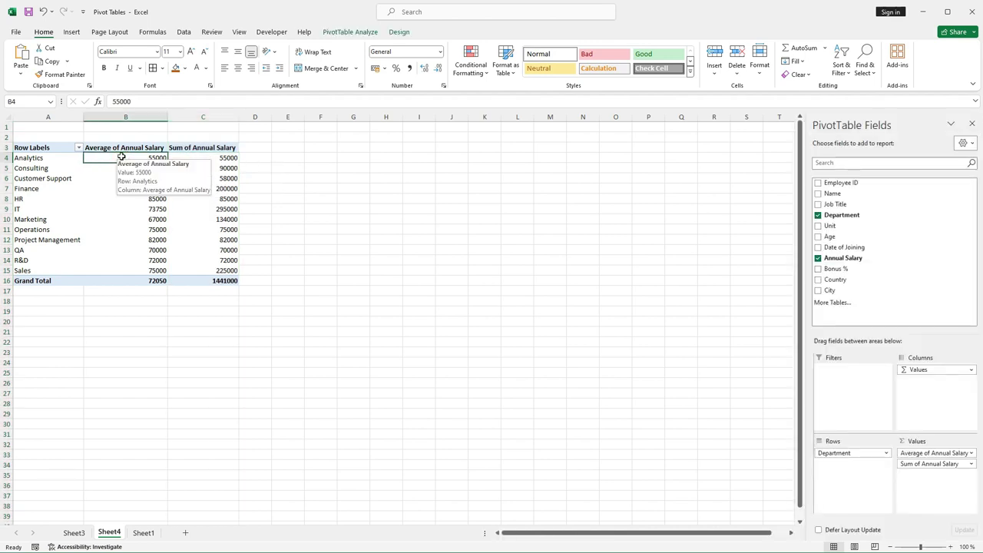
pyautogui.rightClick(121, 157)
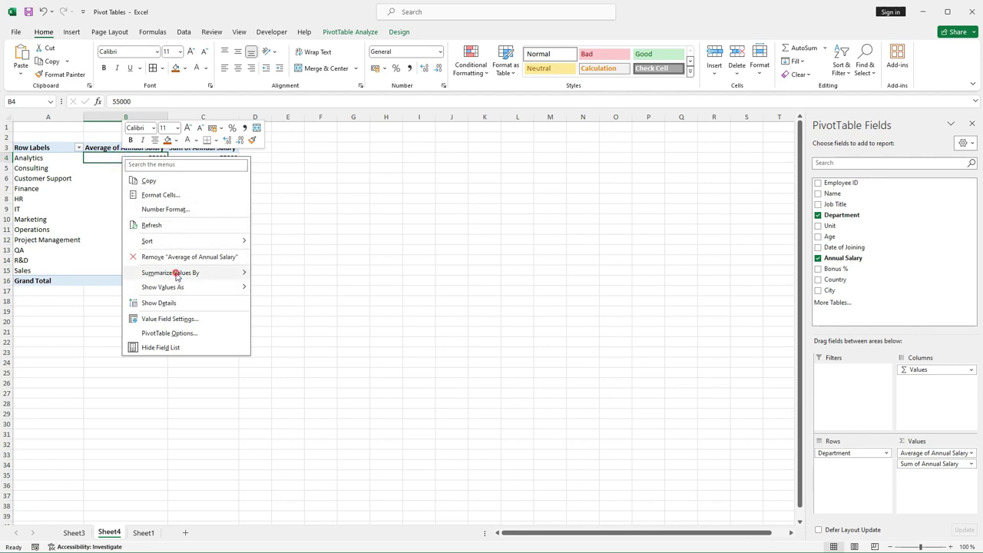
pyautogui.moveTo(176, 273)
pyautogui.click(280, 301)
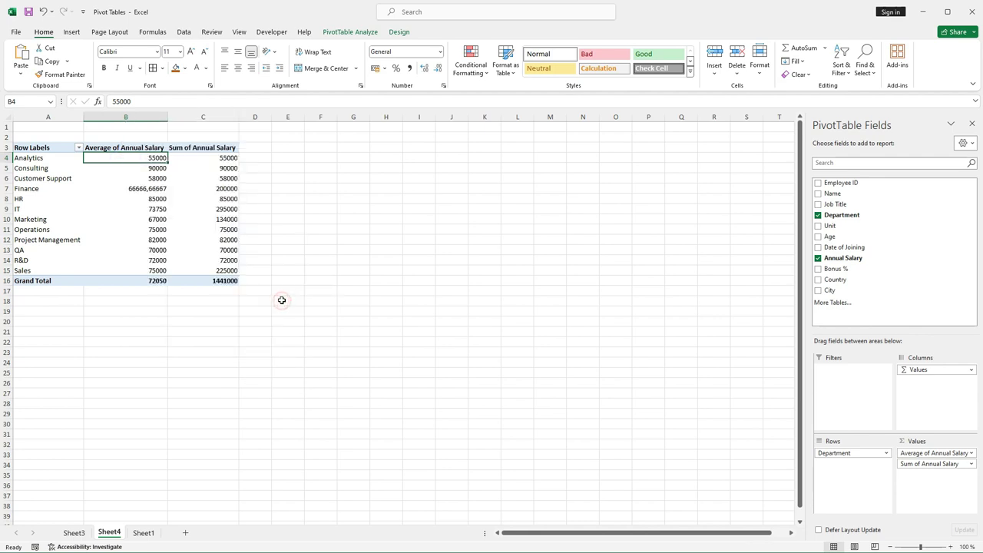
pyautogui.click(274, 157)
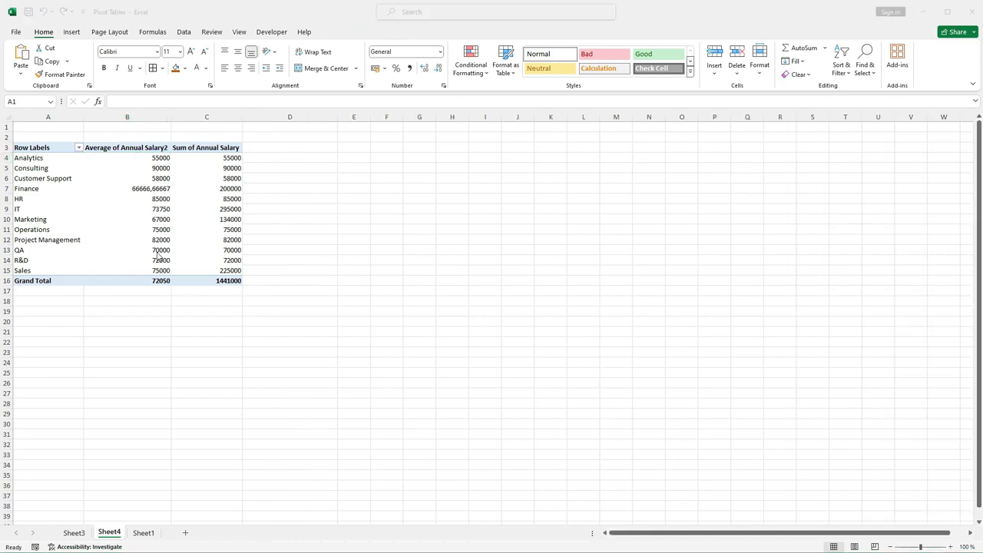
# - Compare the average and total annual salary values in the IT and Finance rows
pyautogui.click(34, 210)
pyautogui.click(9, 209)
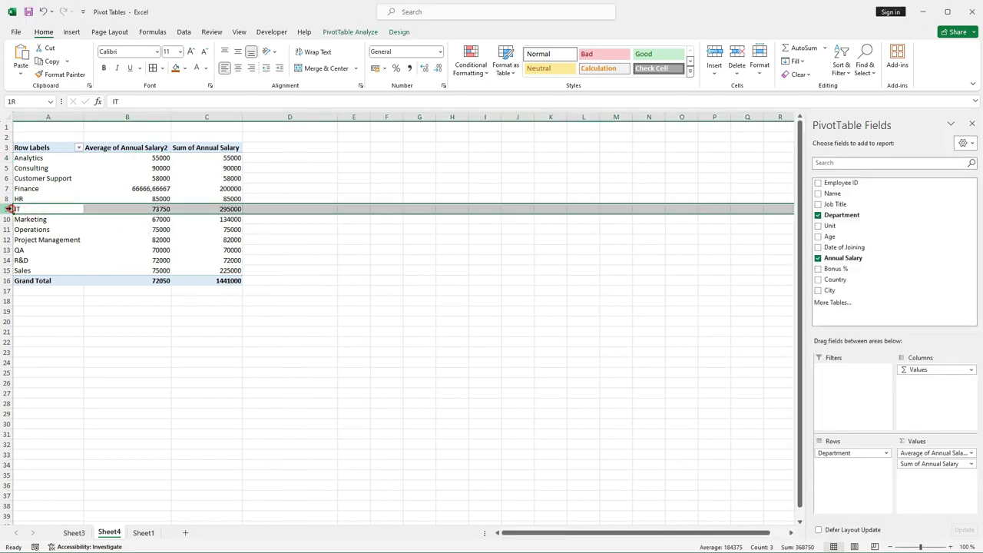
pyautogui.click(131, 209)
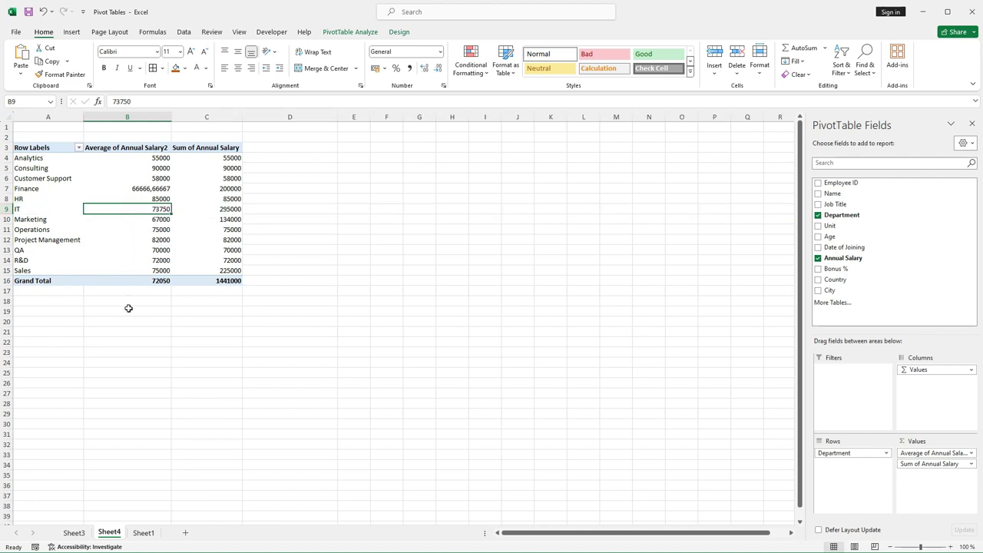
pyautogui.click(204, 208)
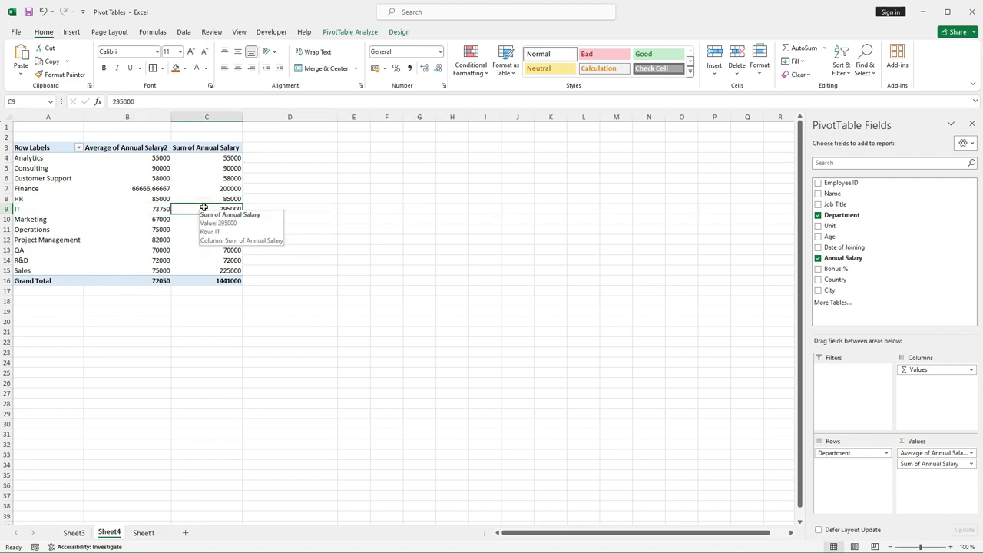
pyautogui.moveTo(186, 269)
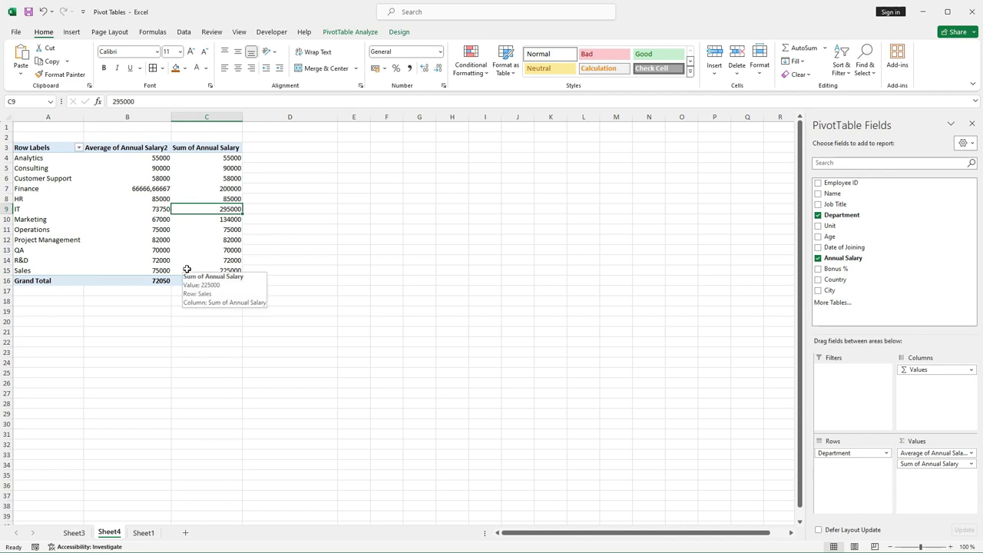
pyautogui.click(4, 208)
pyautogui.click(4, 188)
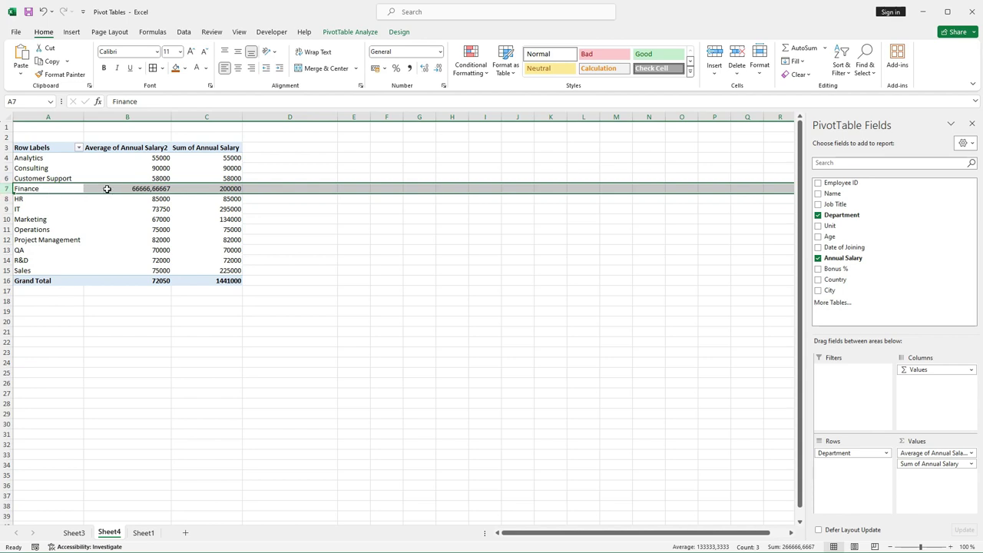
pyautogui.moveTo(103, 188)
pyautogui.click(289, 240)
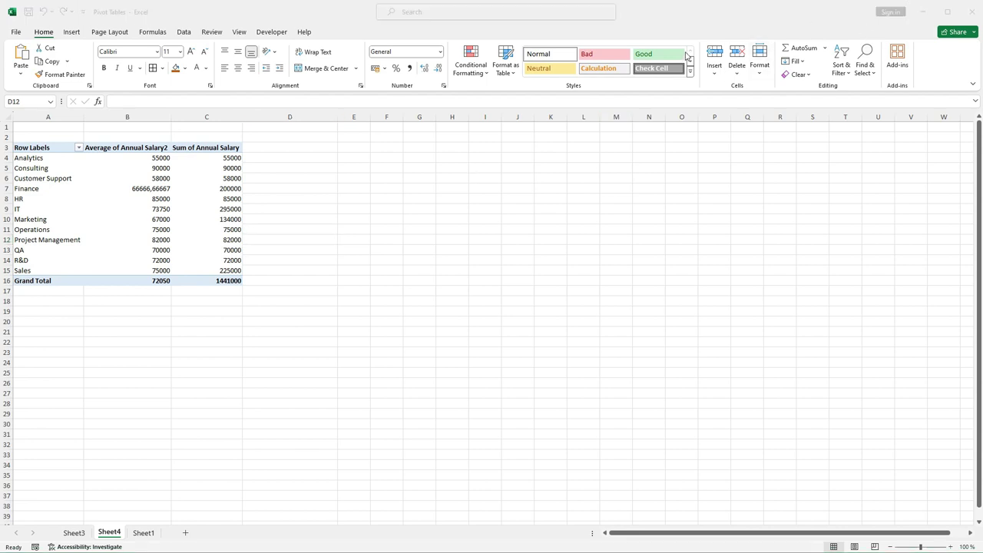
# - Show the Sum of Annual Salary values as % of Grand Total
pyautogui.click(200, 159)
pyautogui.click(200, 159)
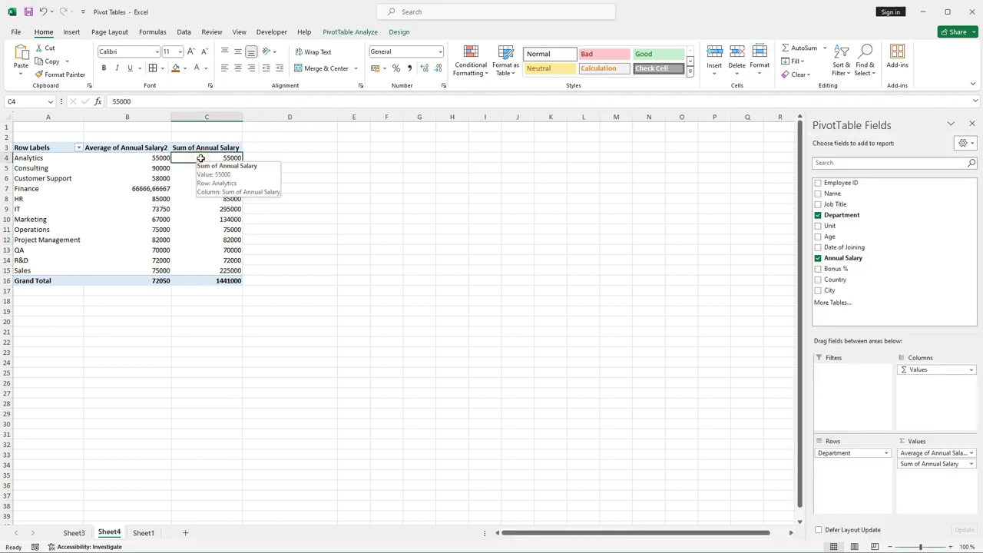
pyautogui.rightClick(200, 158)
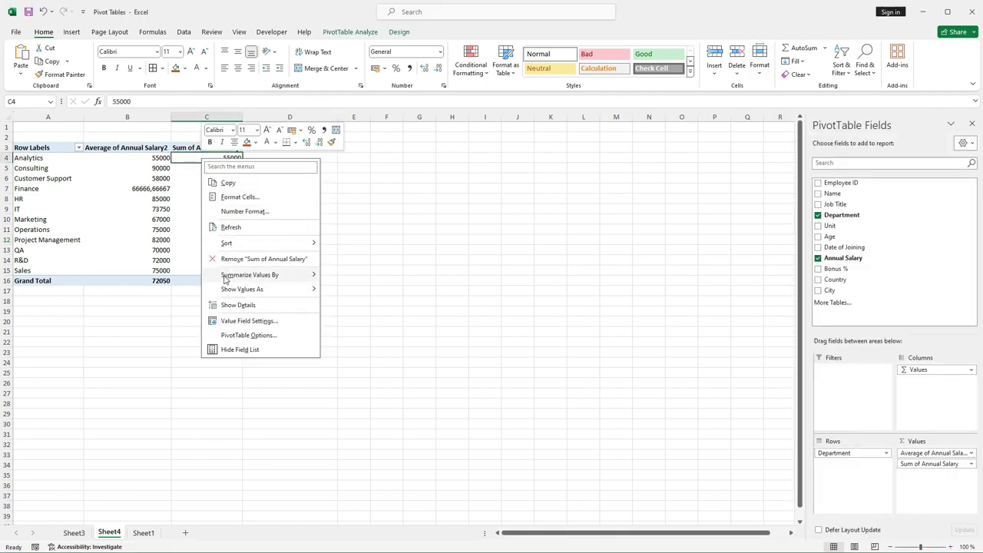
pyautogui.moveTo(287, 275)
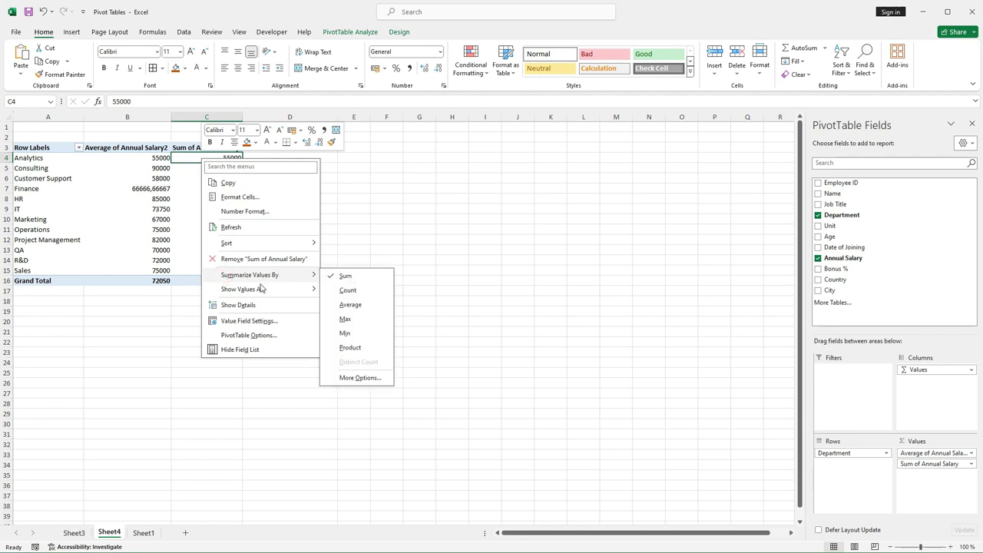
pyautogui.moveTo(259, 289)
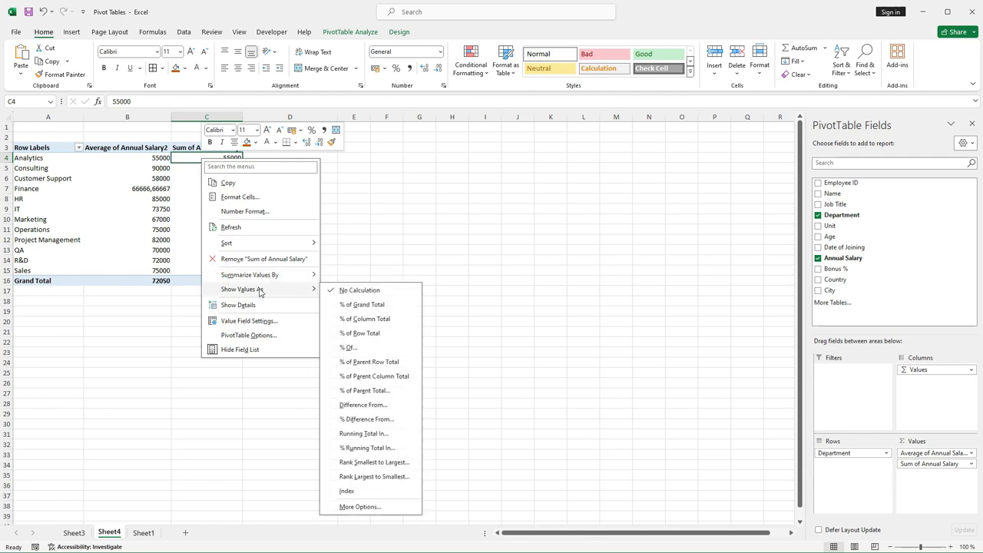
pyautogui.click(356, 307)
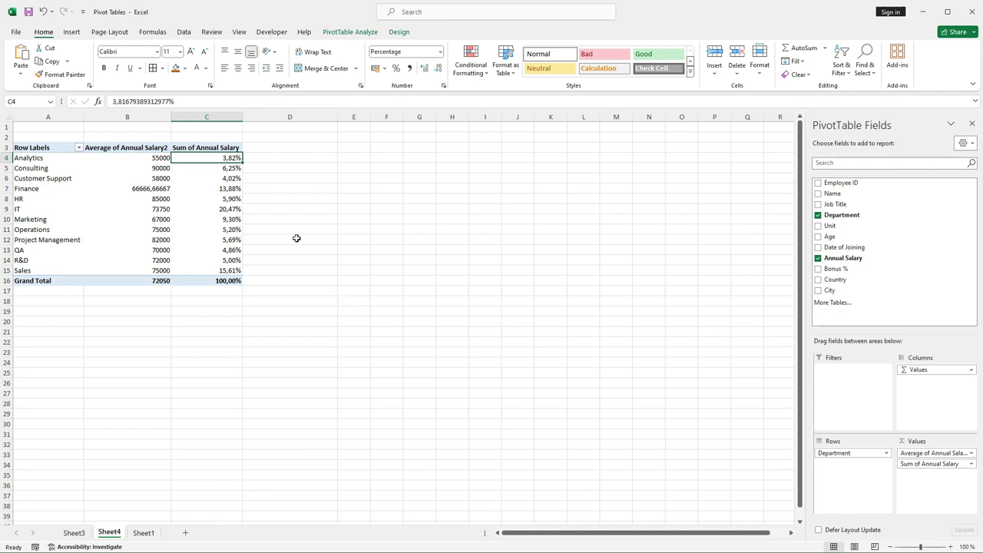
pyautogui.rightClick(149, 158)
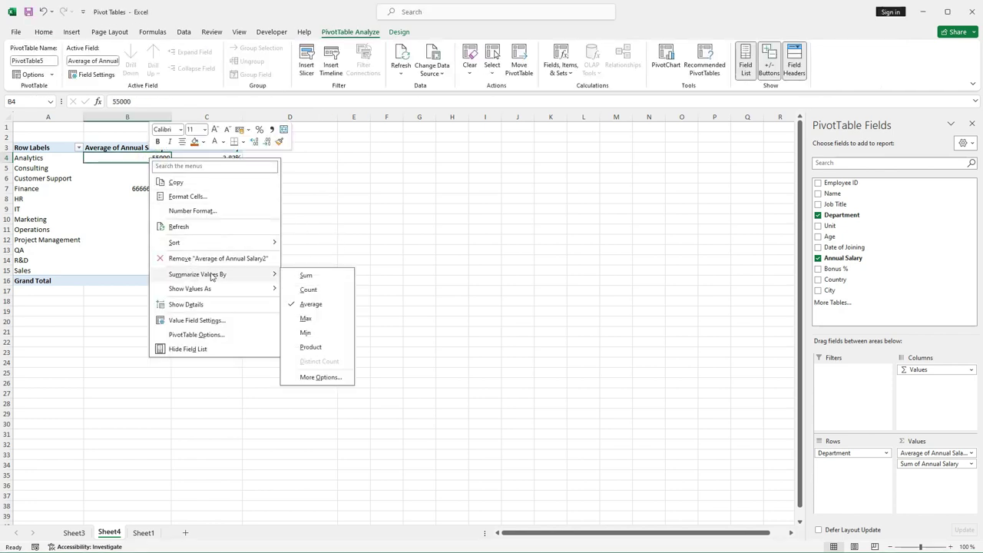
pyautogui.press('Escape')
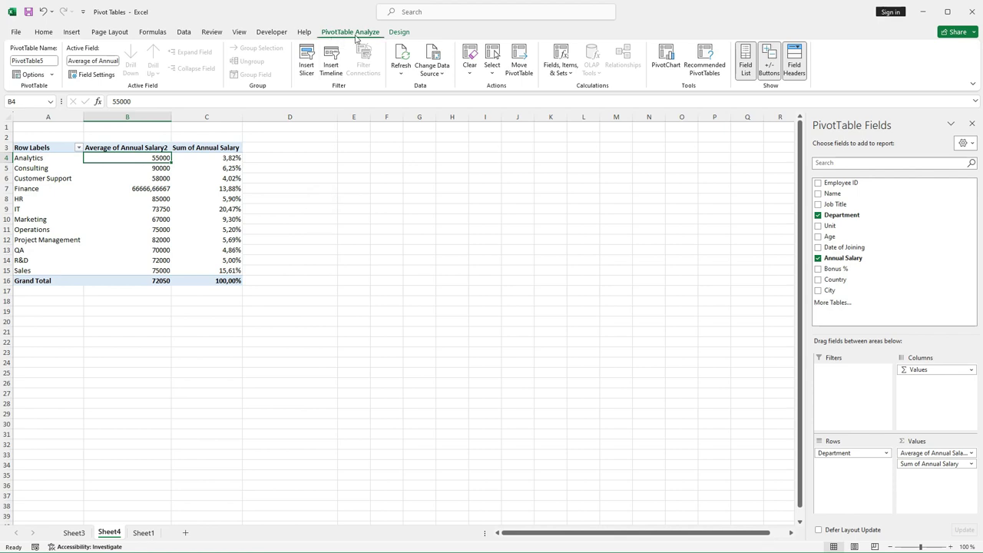
# - Review the summary calculation and Show Values As settings of the average annual salary field without changing them
pyautogui.click(95, 74)
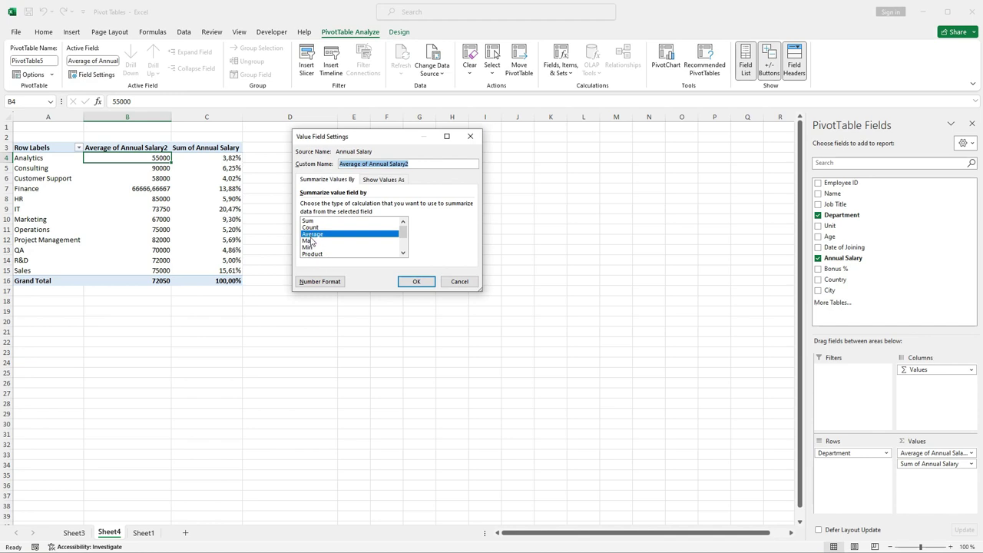
pyautogui.click(384, 181)
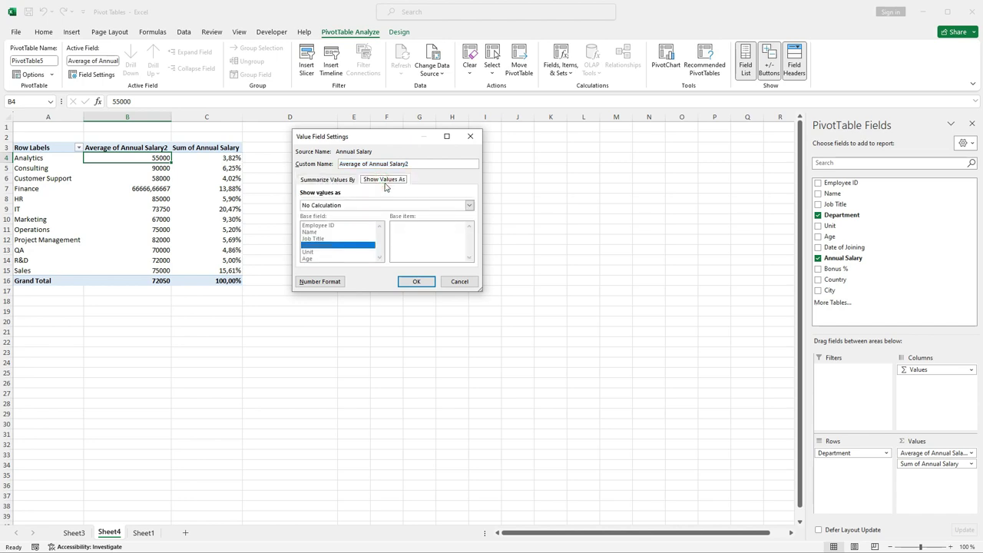
pyautogui.click(455, 283)
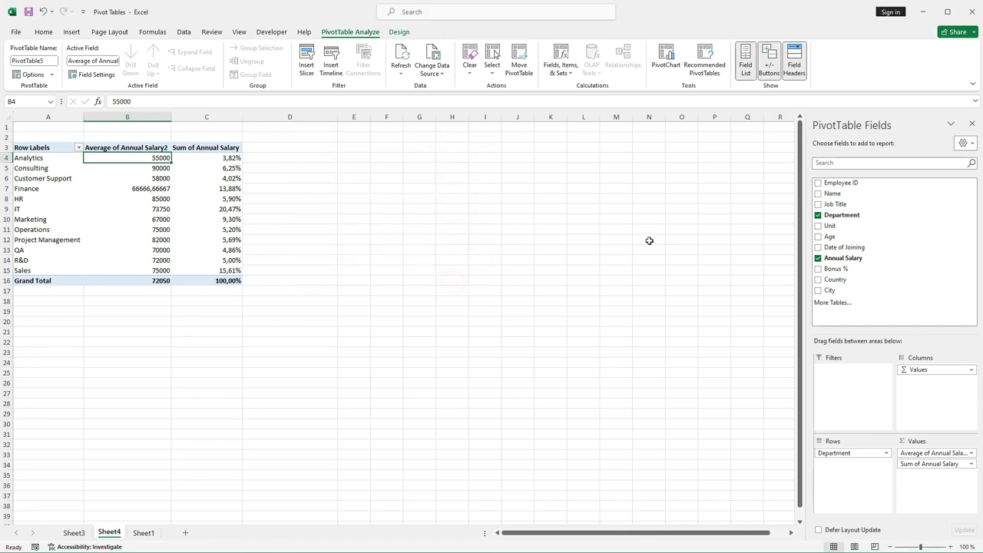
pyautogui.click(624, 211)
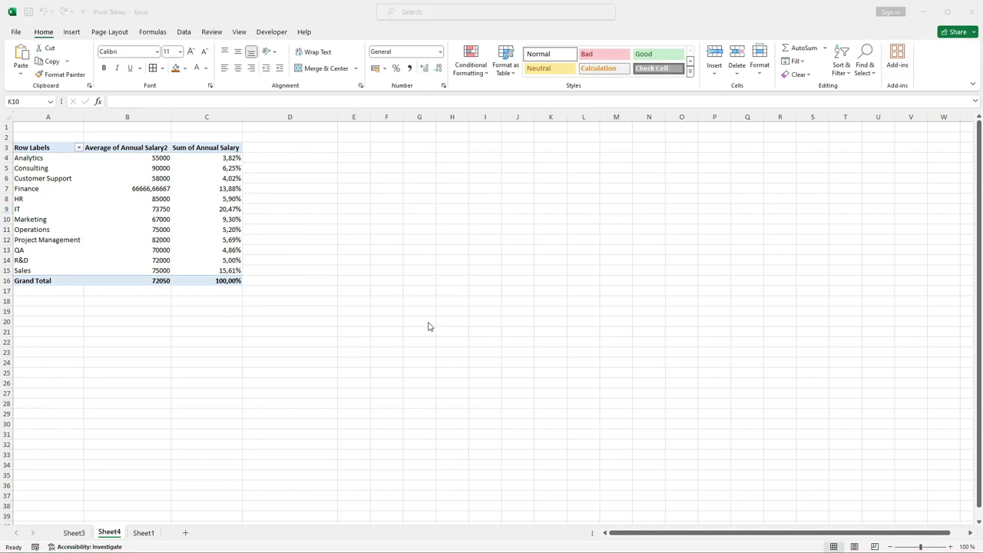
# - Format the average annual salary values in B4:B16, including the grand total, as Currency with a dollar symbol and two decimal places
pyautogui.keyDown('ctrl'); pyautogui.scroll(3, 428, 327); pyautogui.keyUp('ctrl')
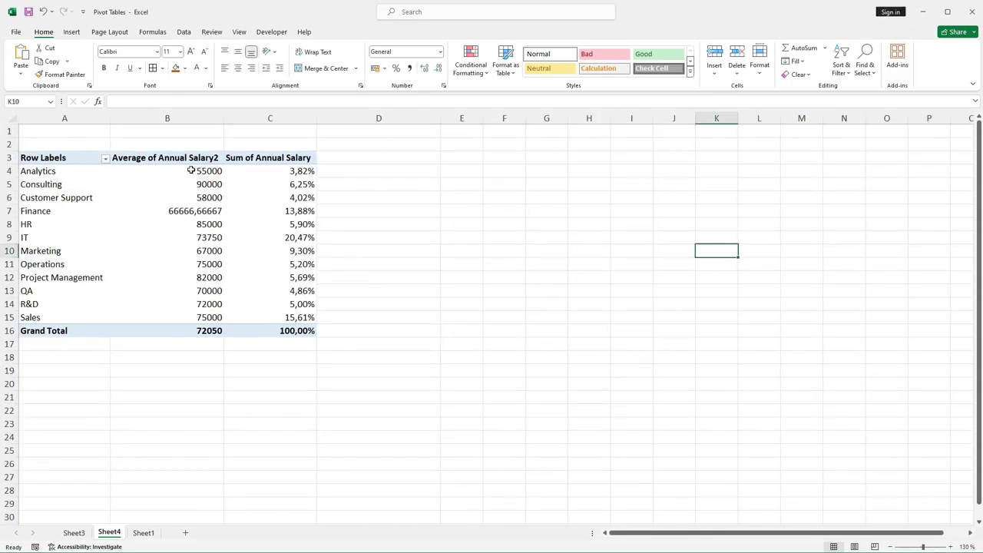
pyautogui.moveTo(190, 170); pyautogui.dragTo(176, 318)
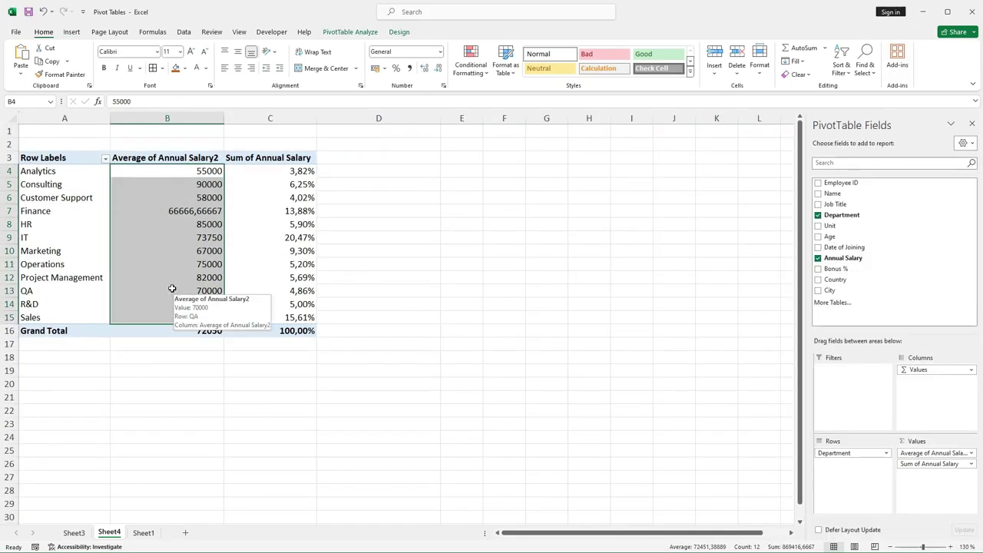
pyautogui.moveTo(157, 170); pyautogui.dragTo(152, 328)
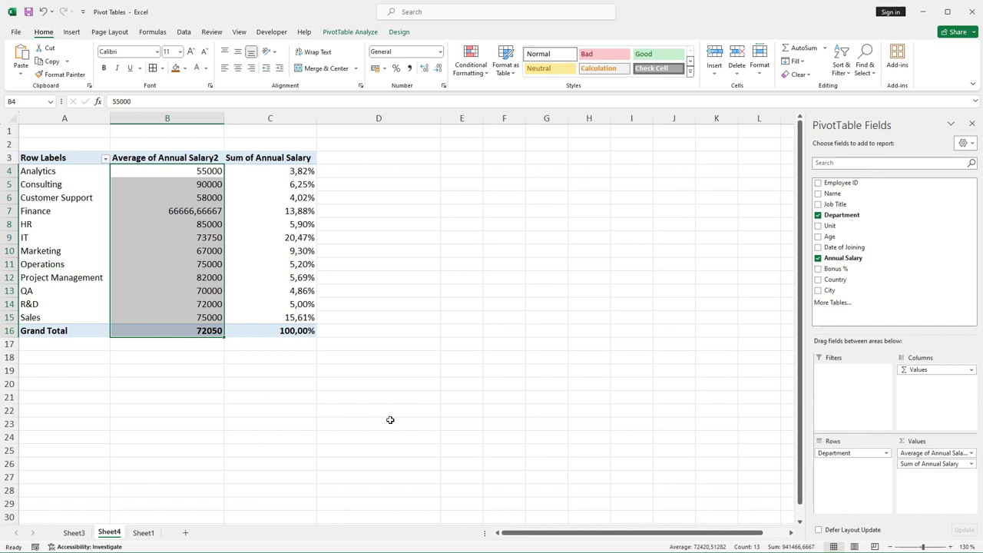
pyautogui.hotkey('ctrl', '1')
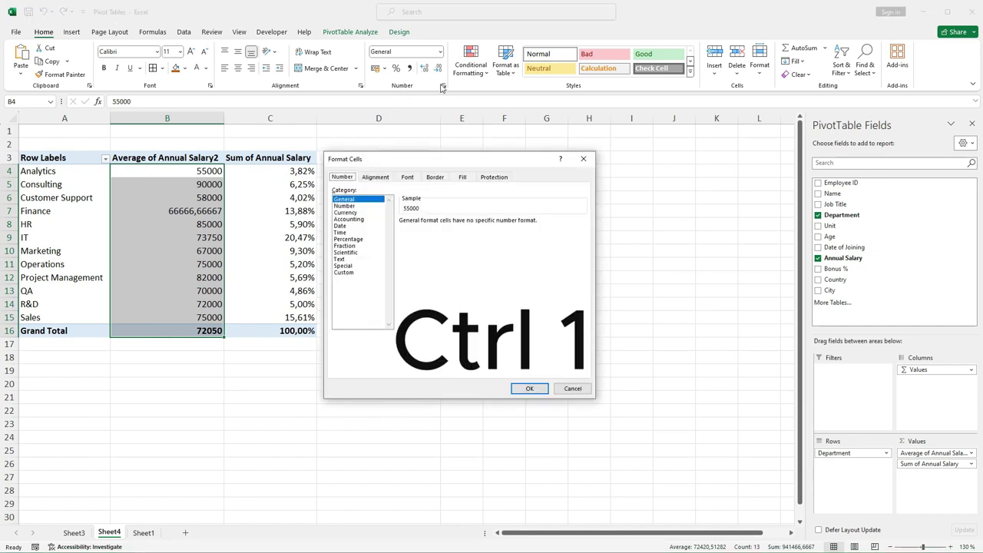
pyautogui.click(571, 388)
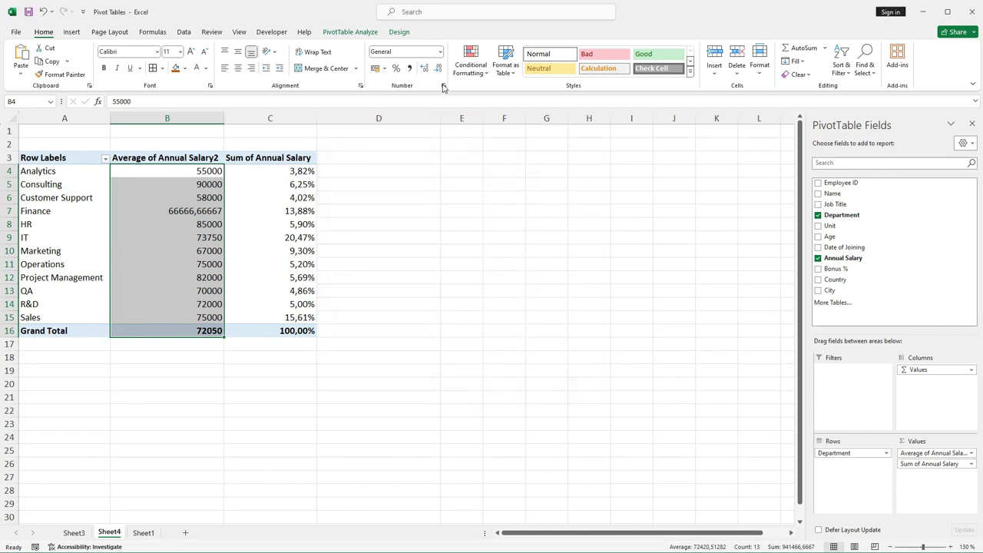
pyautogui.click(443, 85)
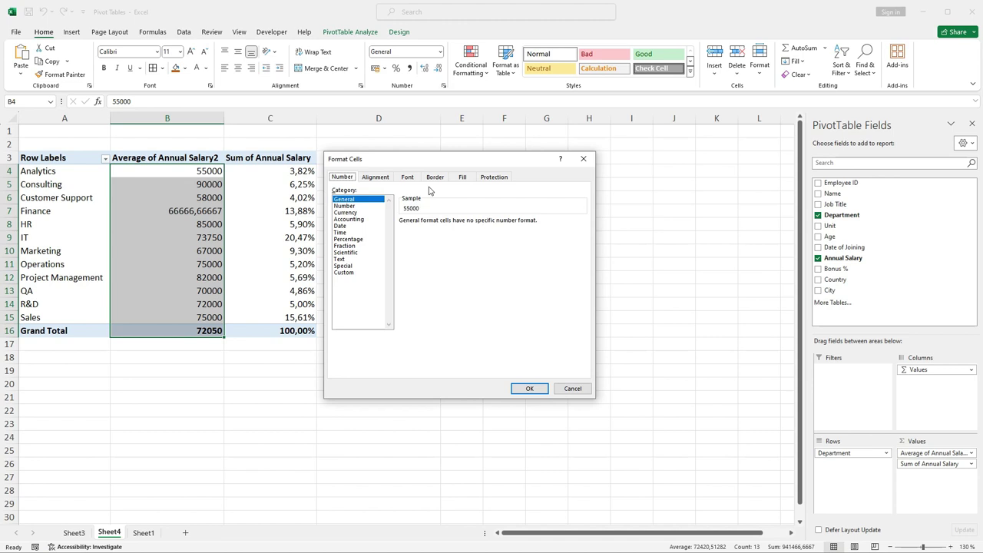
pyautogui.click(356, 207)
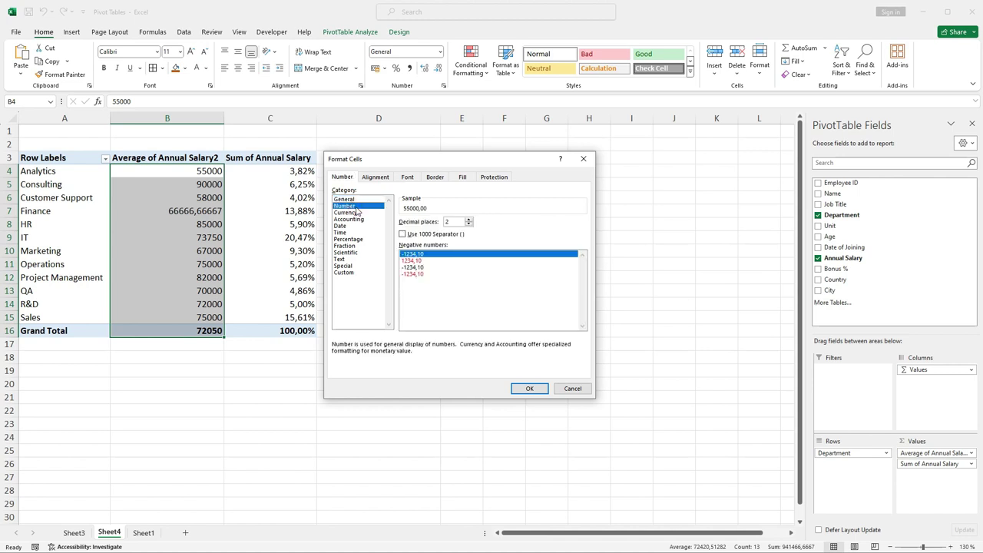
pyautogui.click(351, 214)
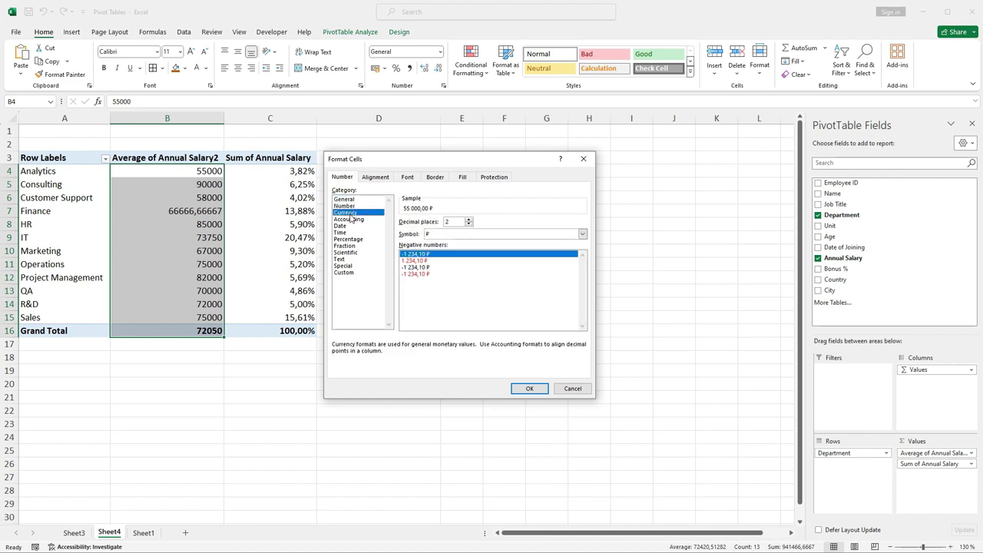
pyautogui.click(435, 235)
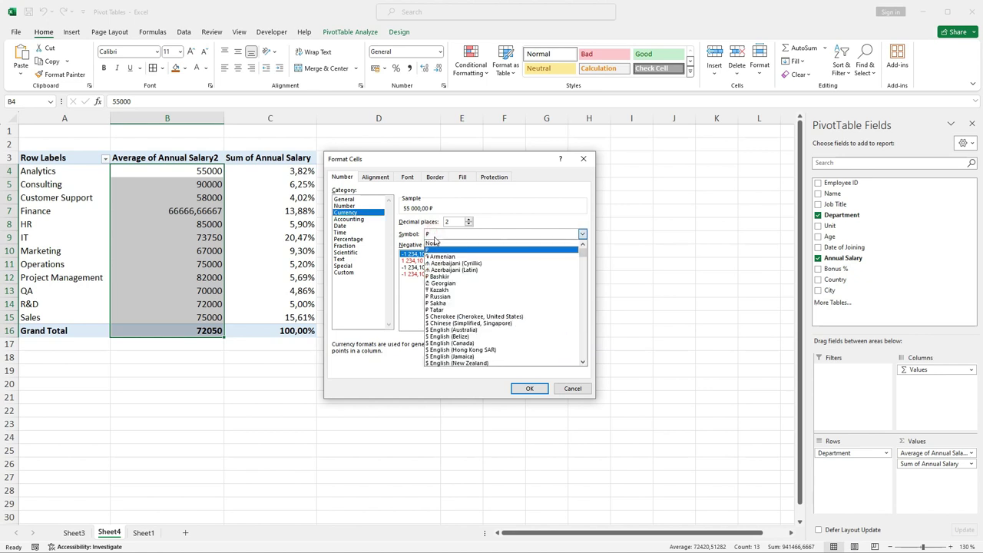
pyautogui.click(453, 345)
pyautogui.click(517, 385)
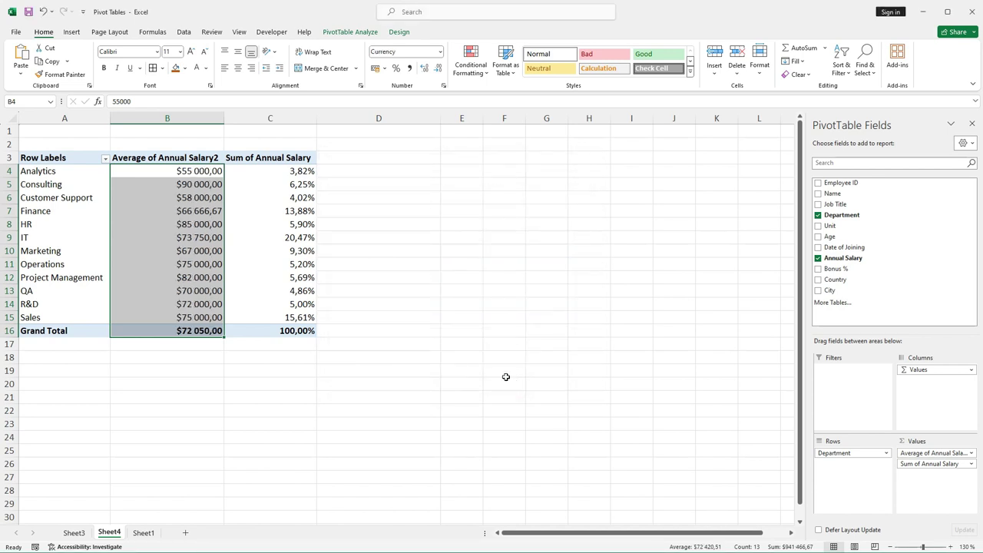
pyautogui.click(447, 184)
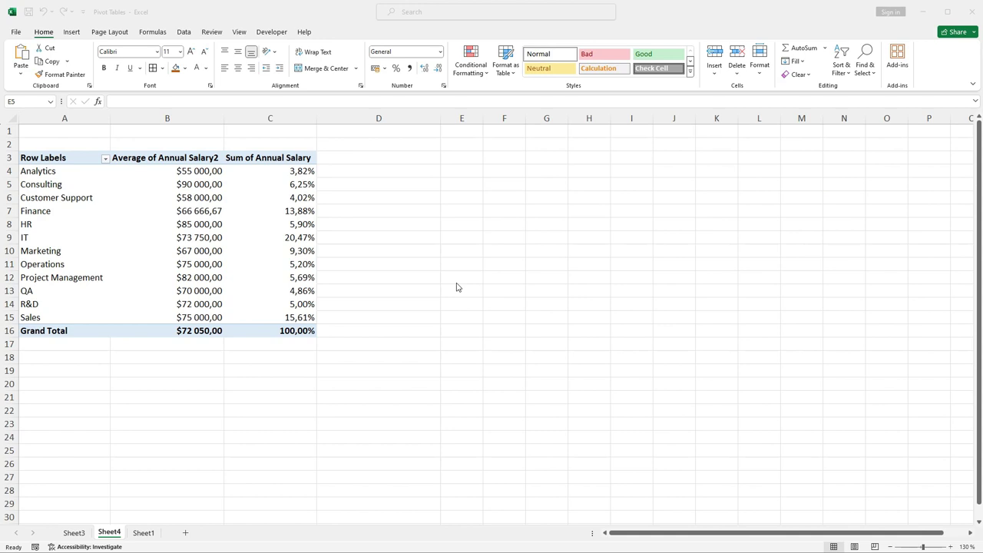
# - Sort the PivotTable departments by average annual salary from largest to smallest and review the Consulting row
pyautogui.click(199, 171)
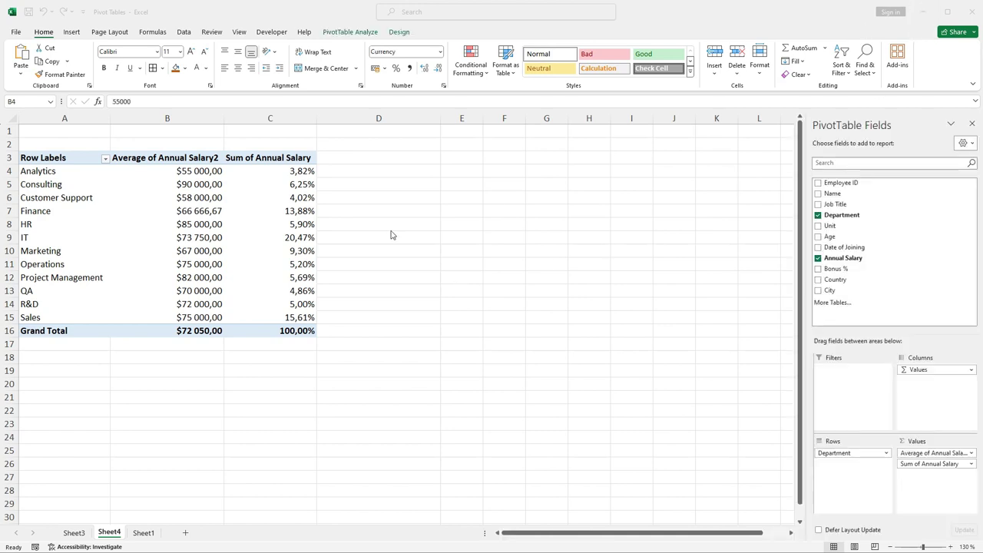
pyautogui.click(156, 170)
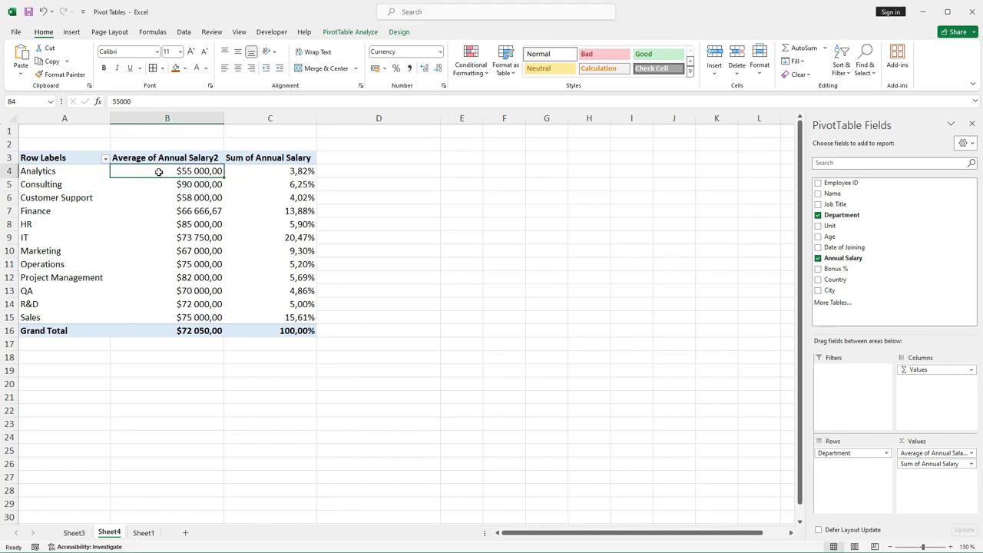
pyautogui.moveTo(157, 171)
pyautogui.rightClick(161, 171)
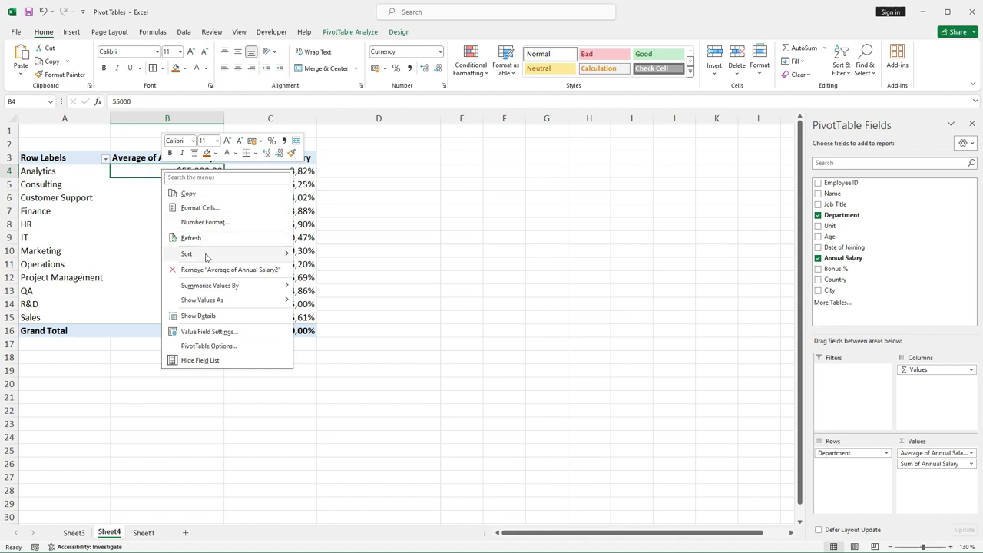
pyautogui.moveTo(206, 257)
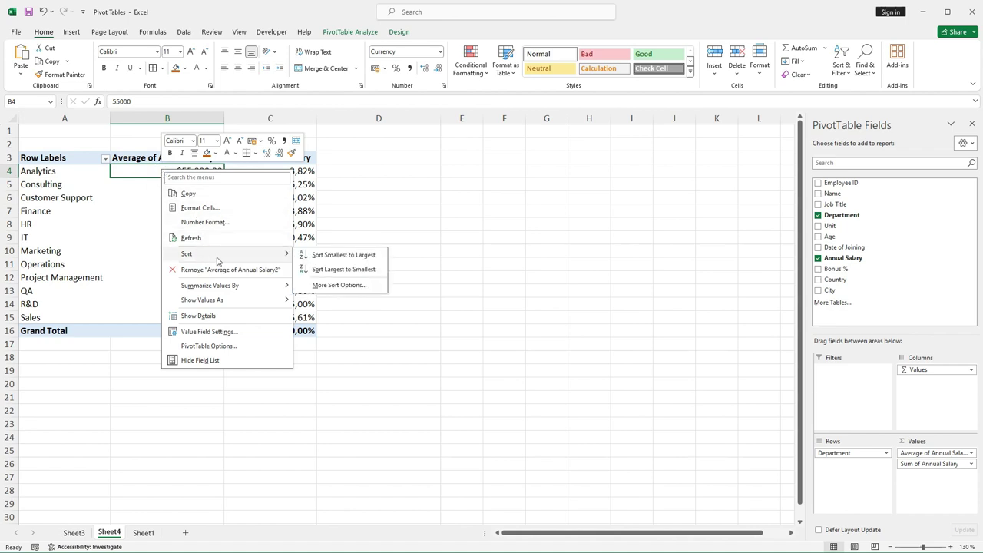
pyautogui.click(334, 270)
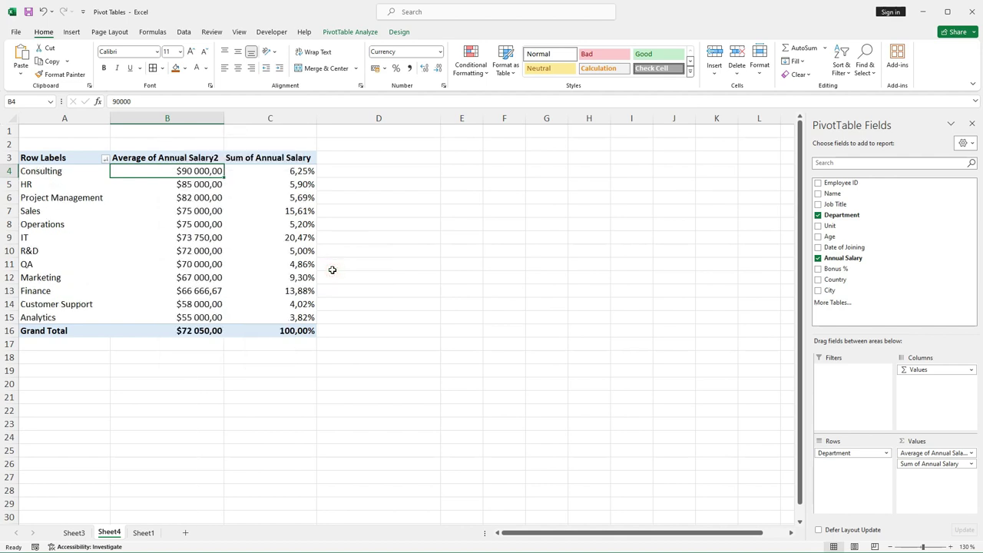
pyautogui.click(185, 186)
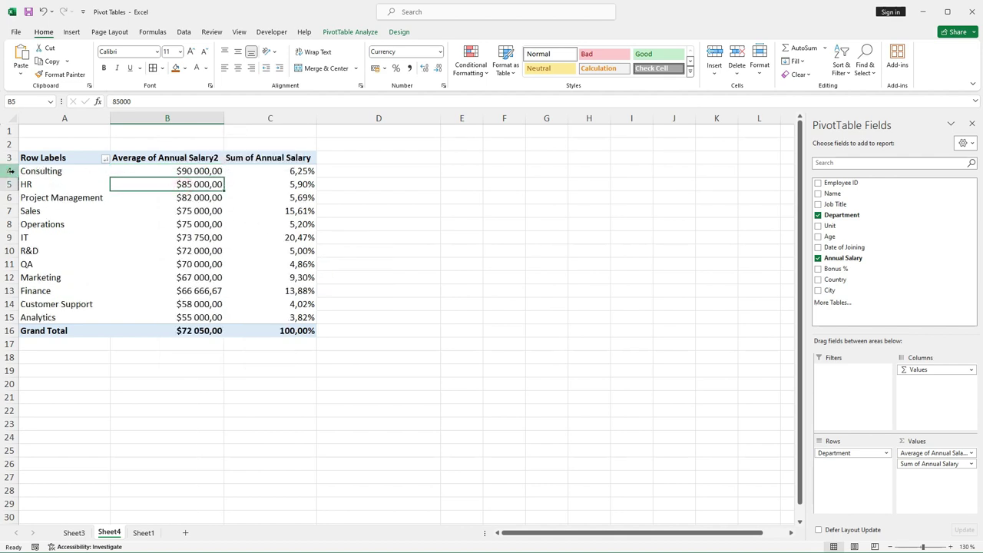
pyautogui.click(11, 170)
pyautogui.moveTo(170, 306)
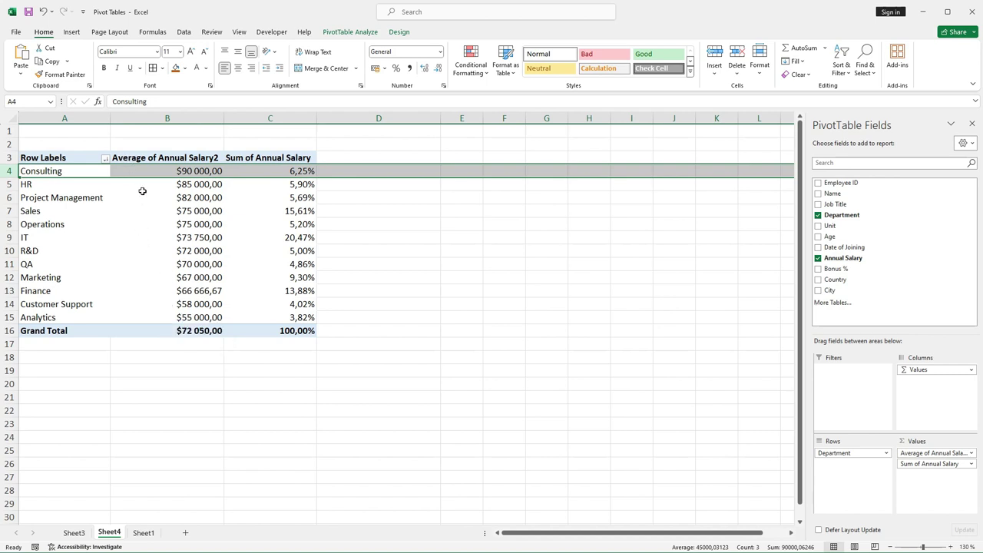
pyautogui.moveTo(142, 191)
# - Sort the PivotTable departments by average annual salary from smallest to largest and check the order of the values
pyautogui.click(207, 184)
pyautogui.rightClick(199, 170)
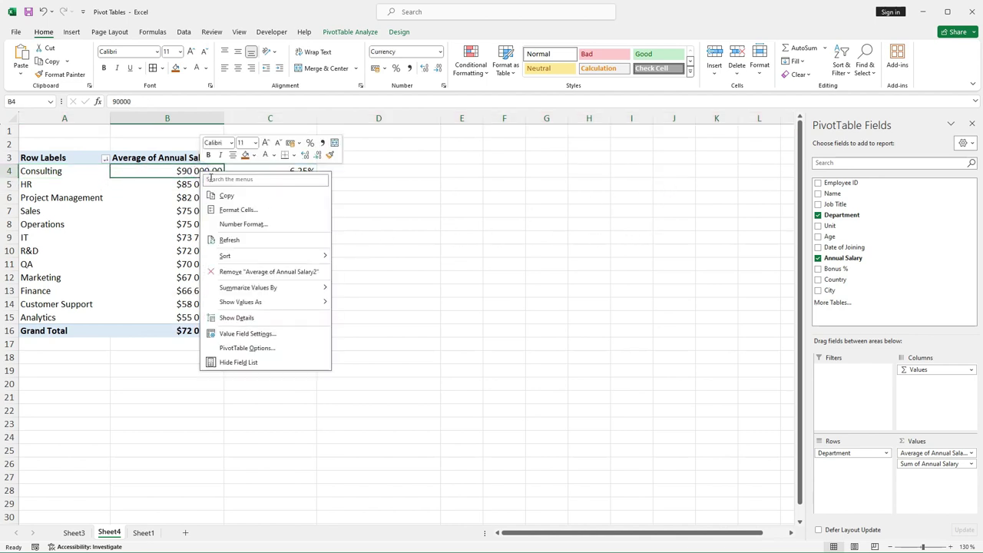
pyautogui.moveTo(279, 259)
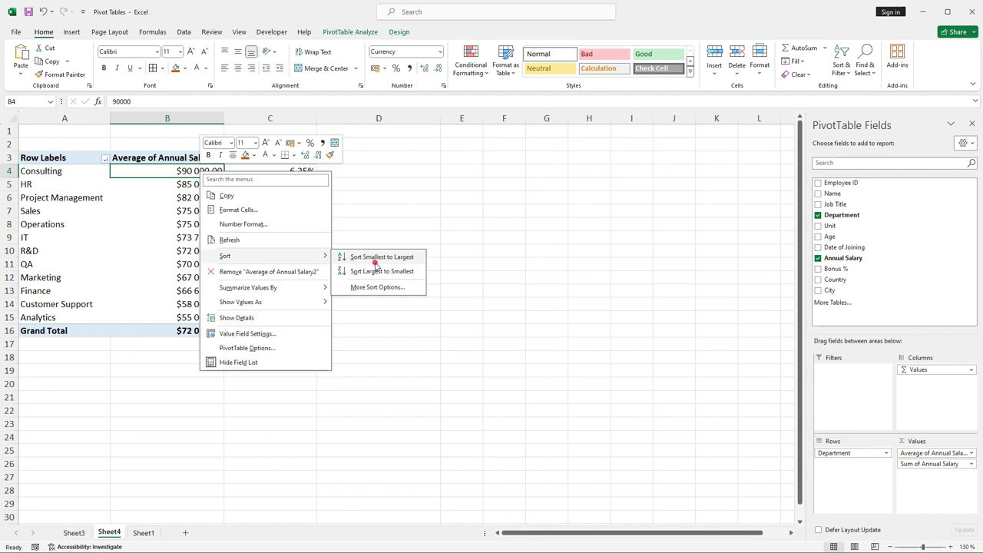
pyautogui.click(375, 260)
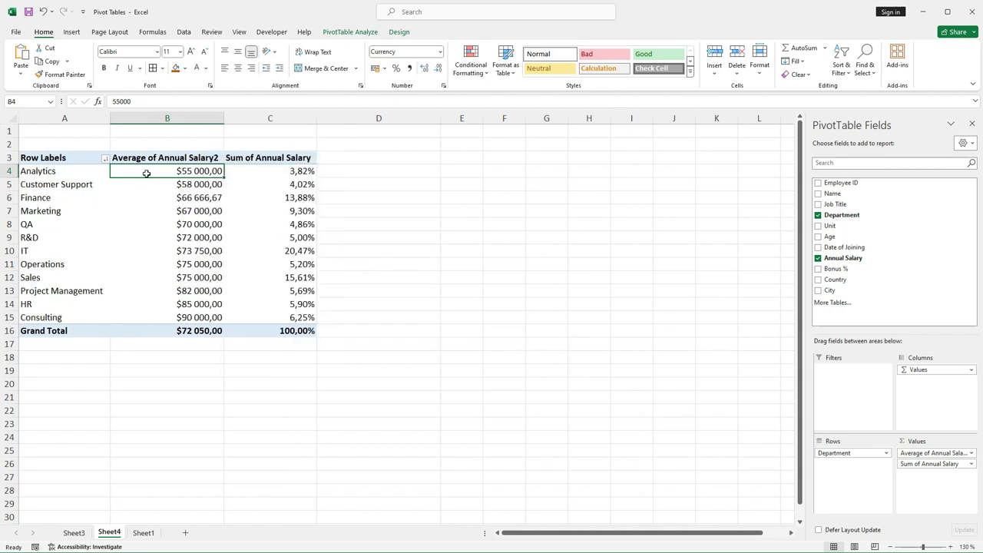
pyautogui.moveTo(146, 172); pyautogui.dragTo(151, 315)
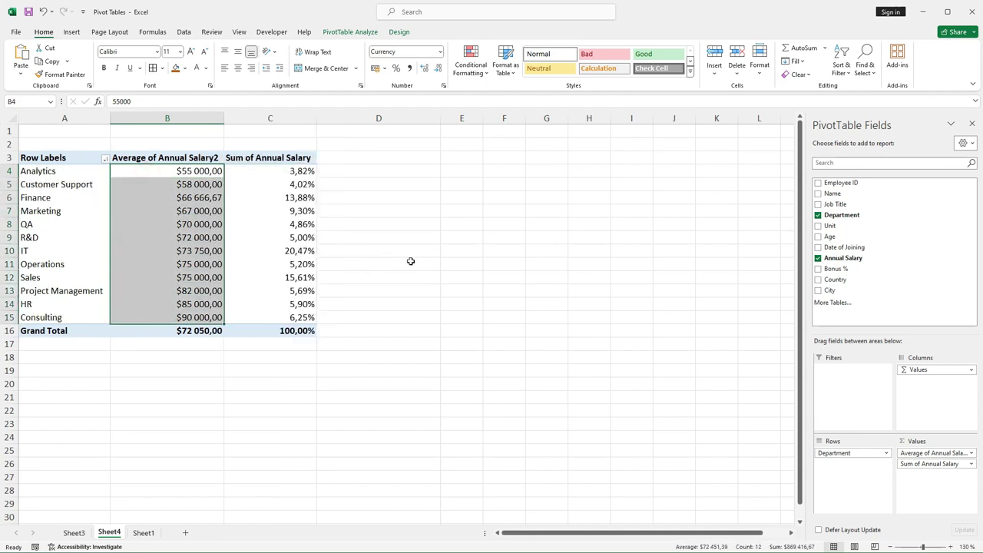
pyautogui.click(411, 261)
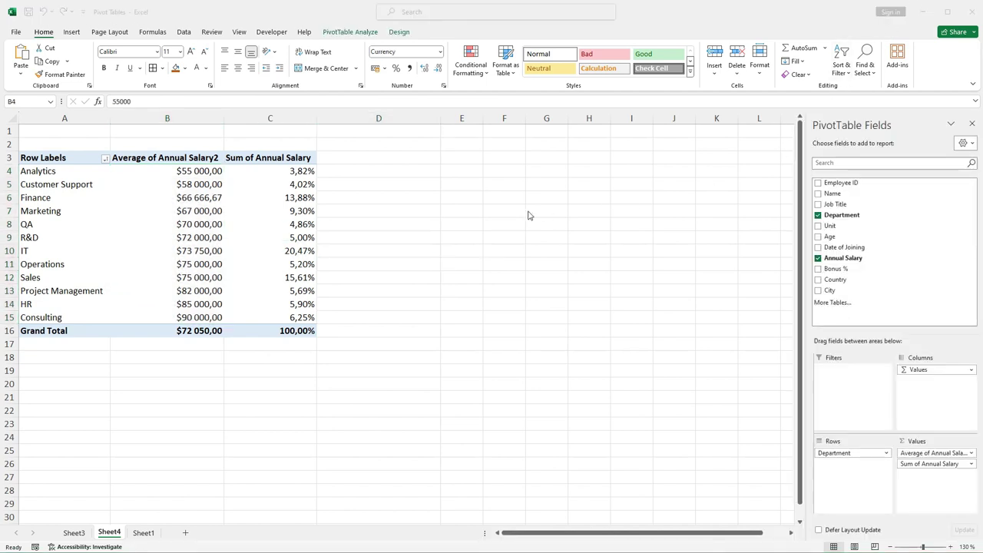
# - Apply the orange Medium PivotTable style with black header and grand total rows
pyautogui.click(193, 172)
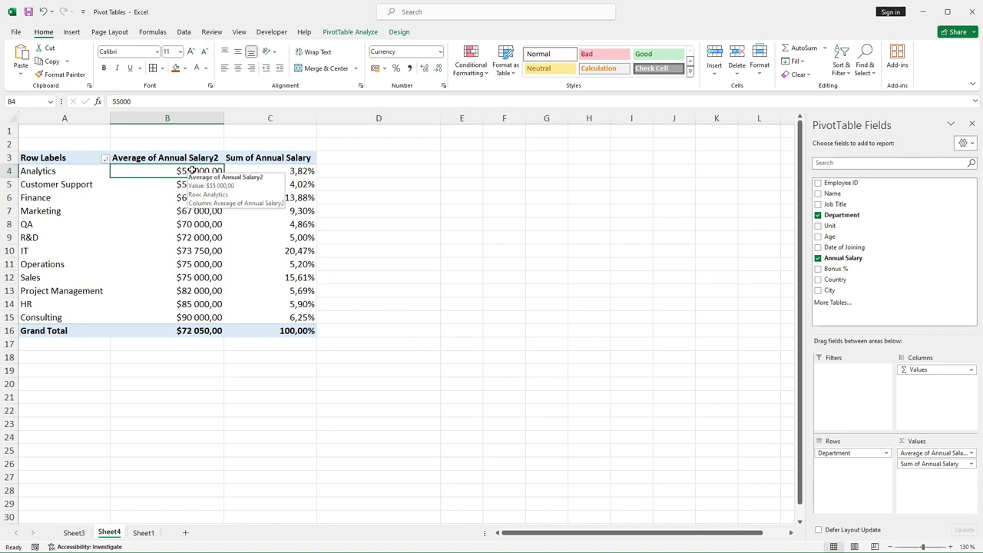
pyautogui.click(399, 33)
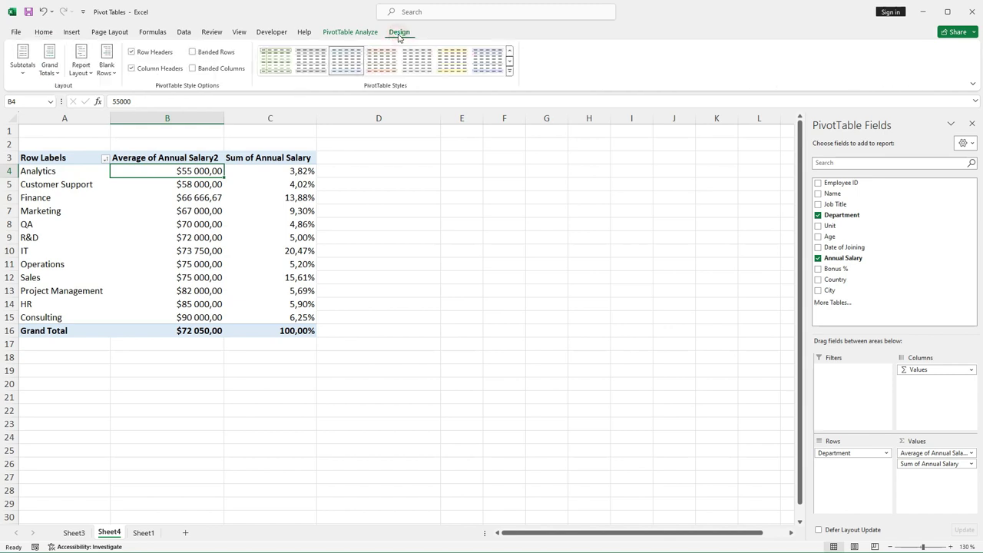
pyautogui.click(510, 71)
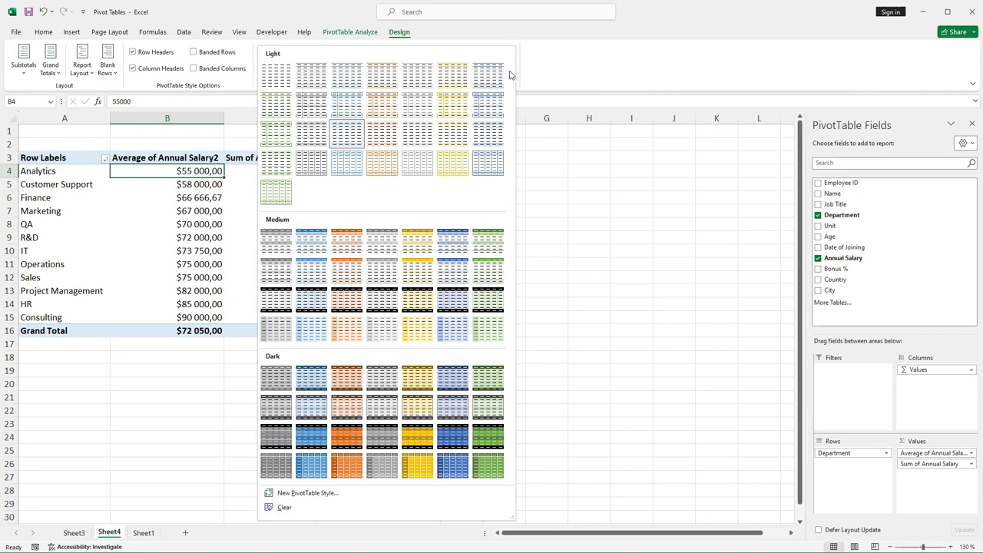
pyautogui.click(345, 298)
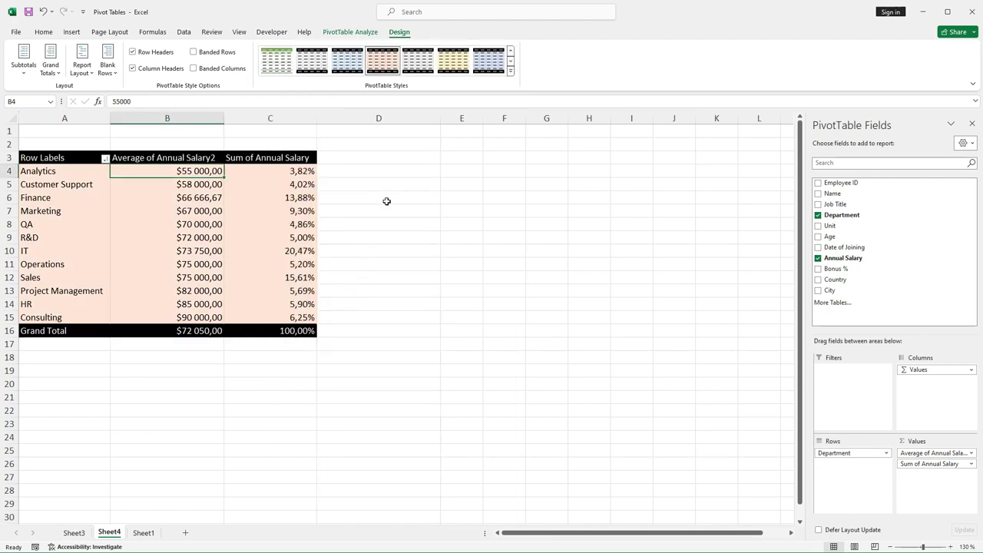
pyautogui.click(457, 185)
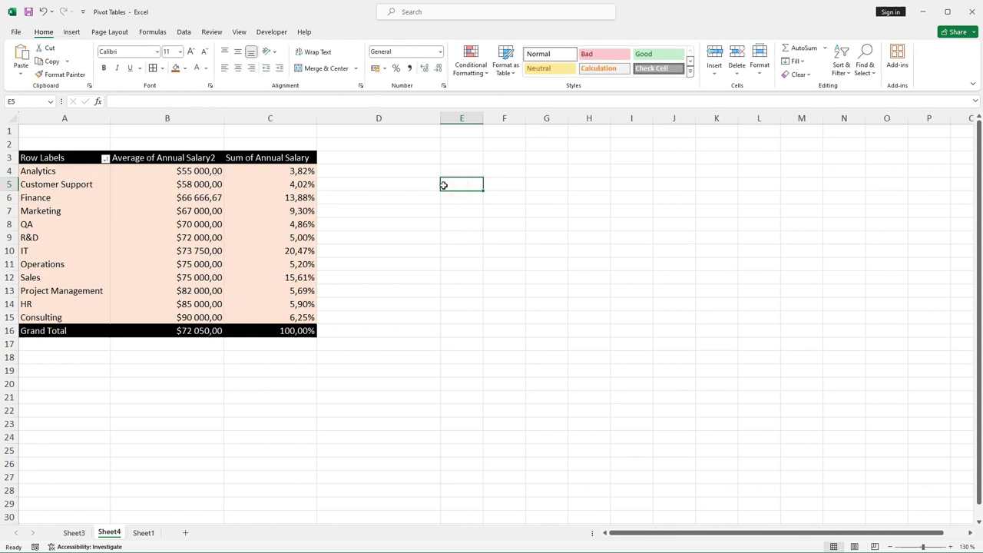
# - Review the Analytics row of the PivotTable, and filter the Sheet1 source table's Department column to show only Analytics
pyautogui.click(175, 170)
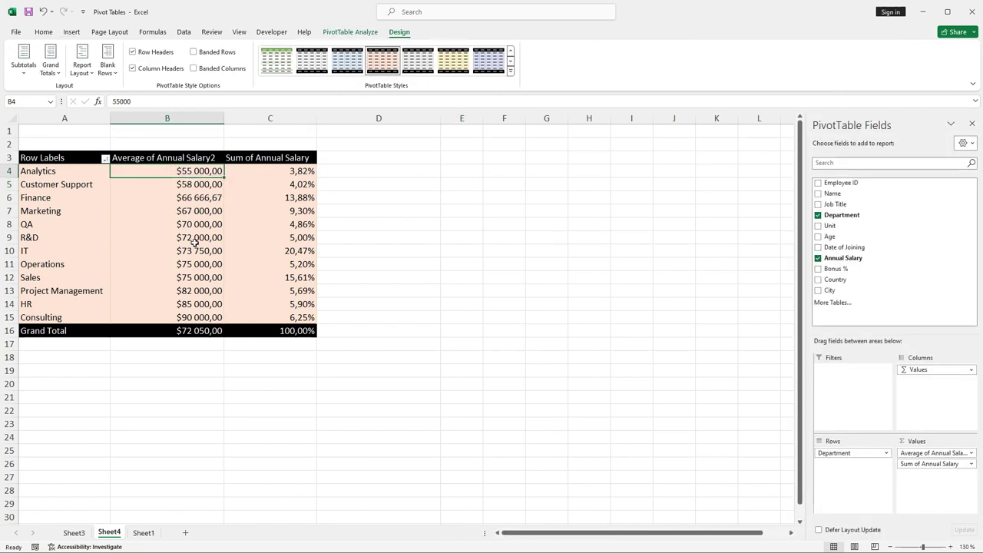
pyautogui.moveTo(190, 239)
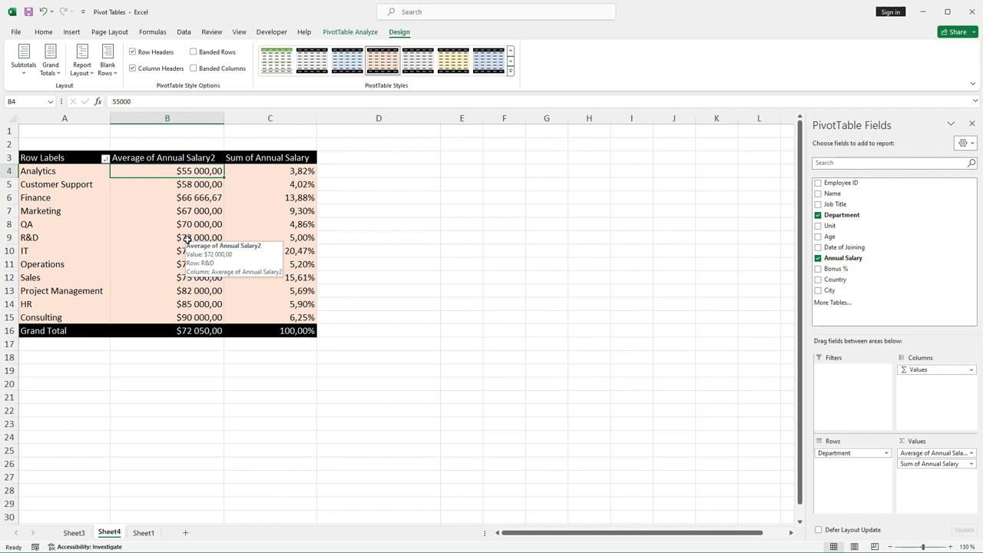
pyautogui.click(10, 170)
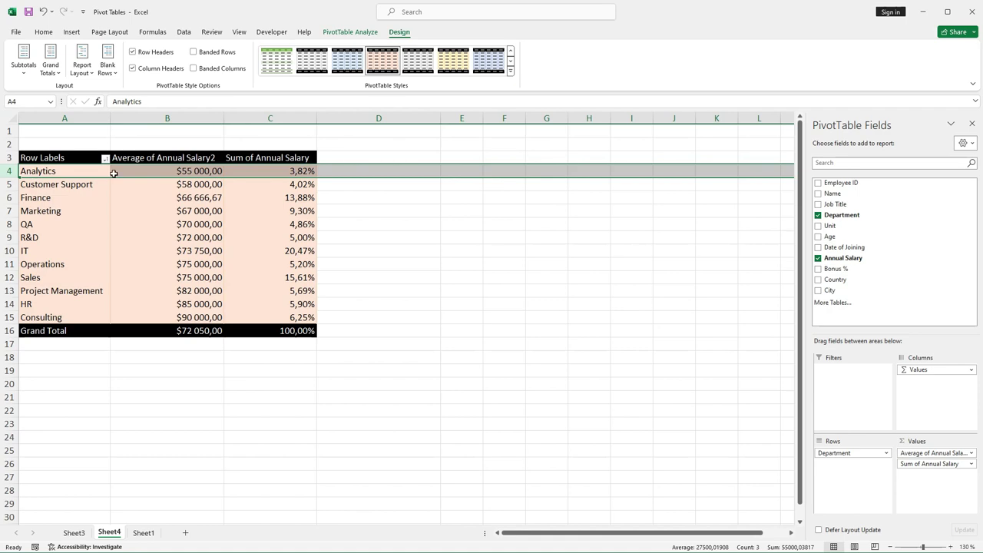
pyautogui.click(143, 532)
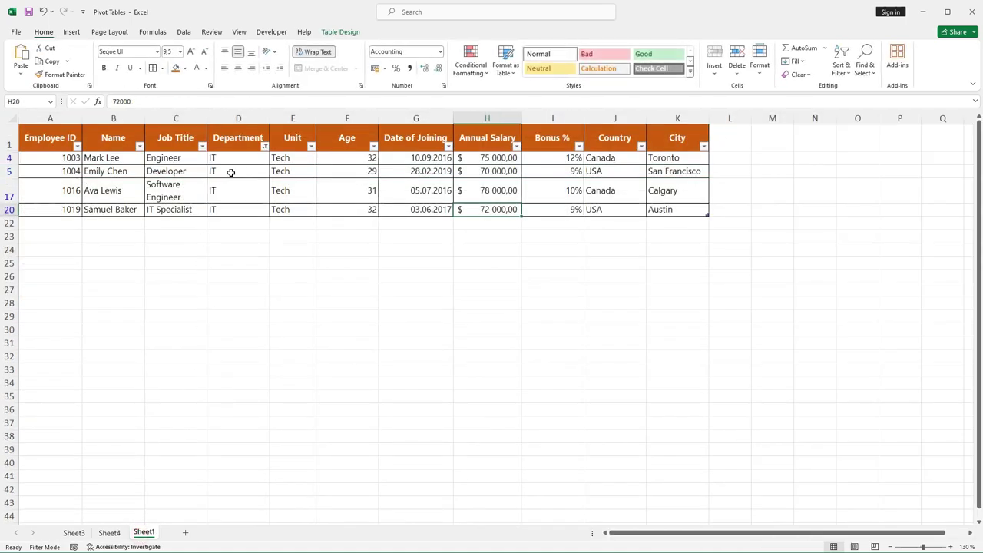
pyautogui.click(264, 147)
pyautogui.click(169, 281)
pyautogui.click(170, 281)
pyautogui.click(163, 289)
pyautogui.click(224, 415)
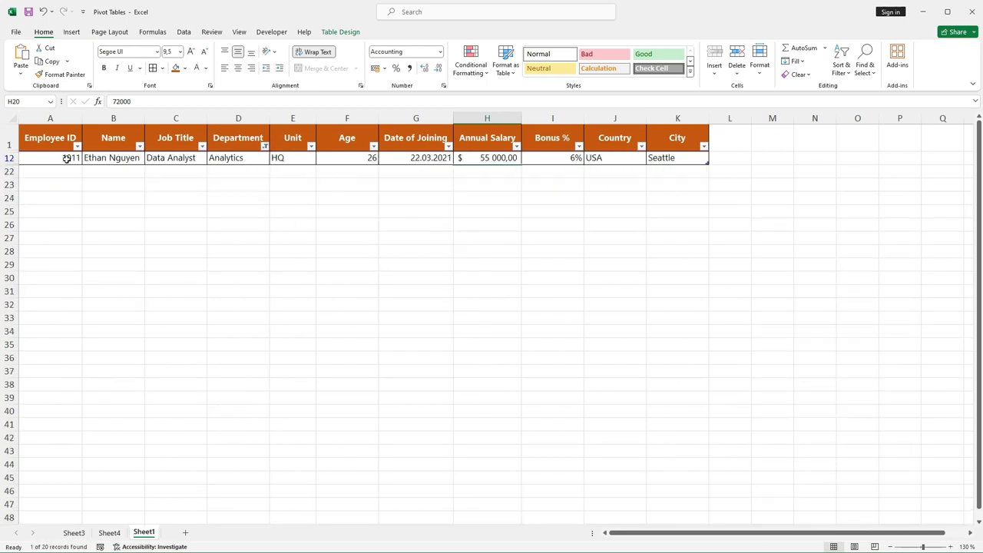
pyautogui.click(10, 158)
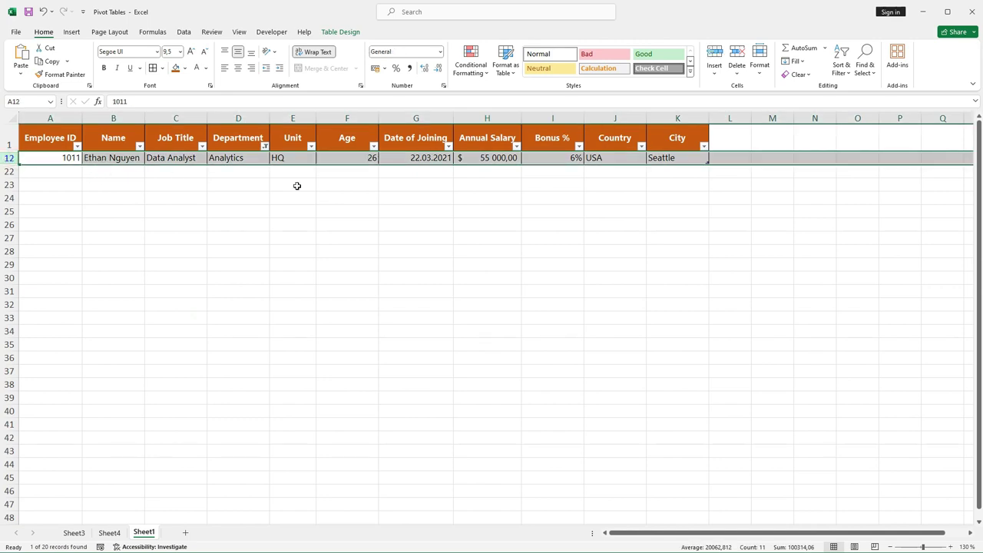
# - Set the Analytics employee's annual salary in H12 of Sheet1 to 45000 and refresh the PivotTable on Sheet4
pyautogui.click(485, 159)
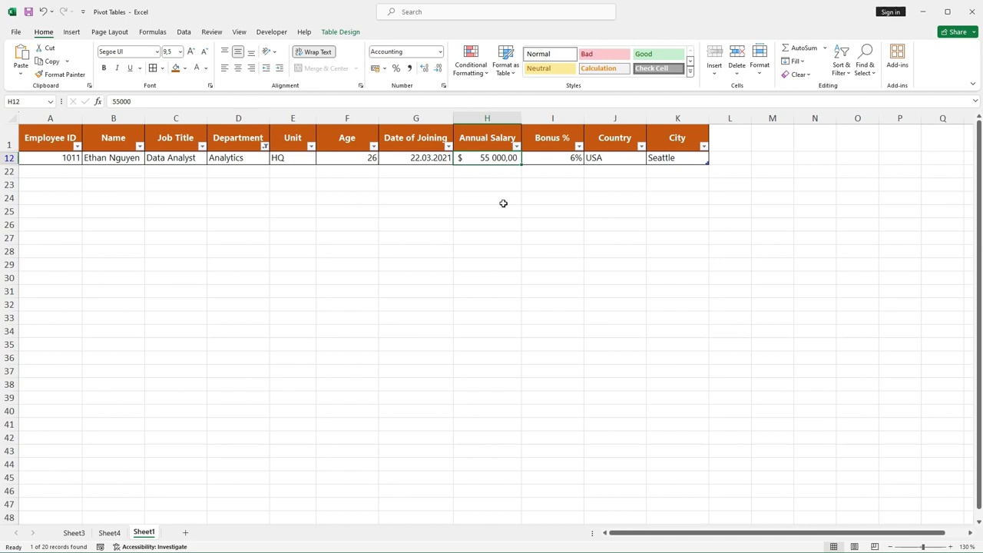
pyautogui.write('45')
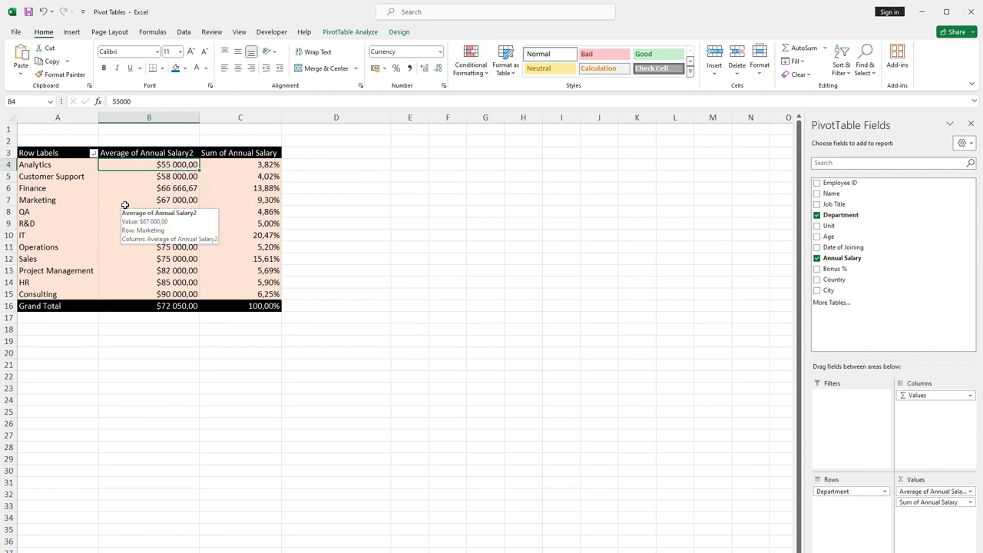
pyautogui.rightClick(127, 169)
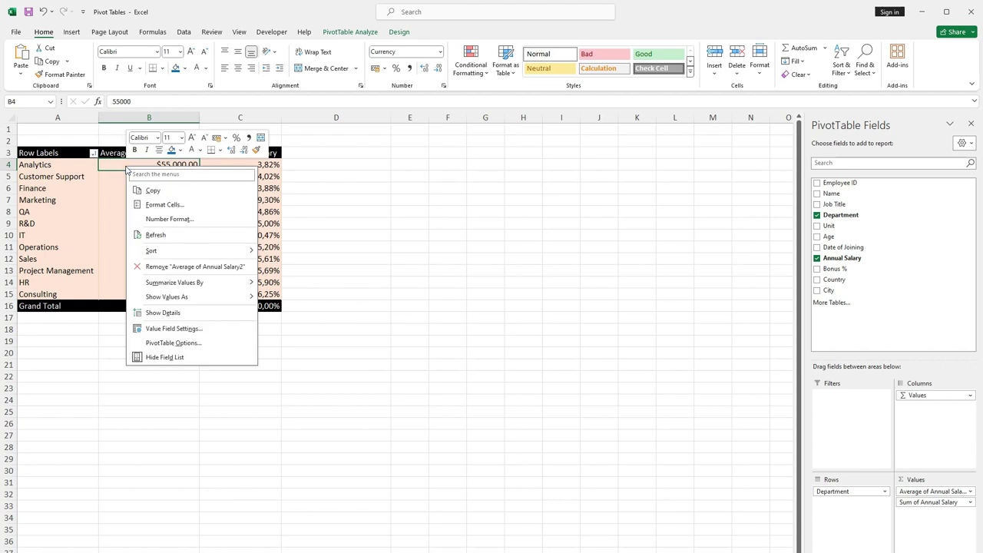
pyautogui.click(169, 235)
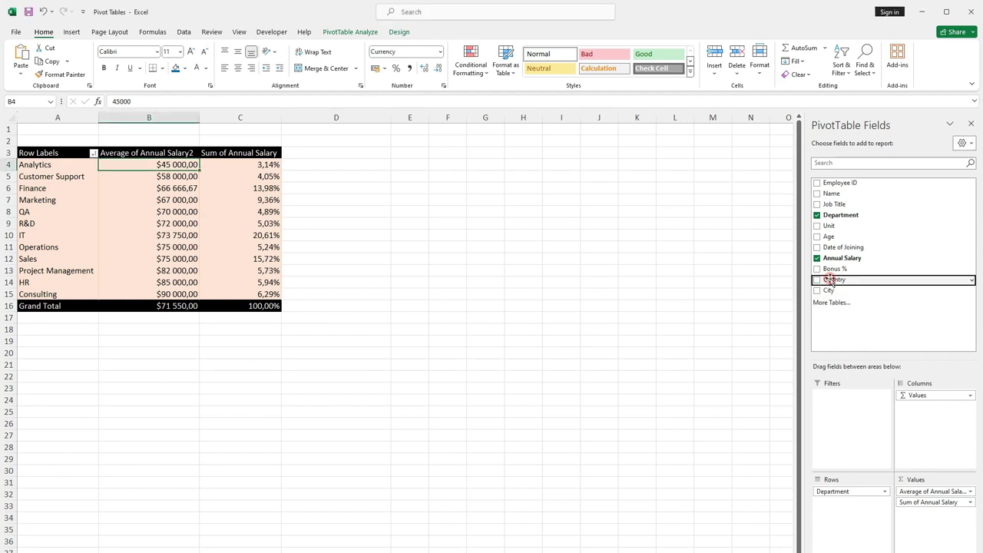
# - Add the Country field to the PivotTable as a report filter and select its filter cell B1
pyautogui.moveTo(830, 281); pyautogui.dragTo(841, 413)
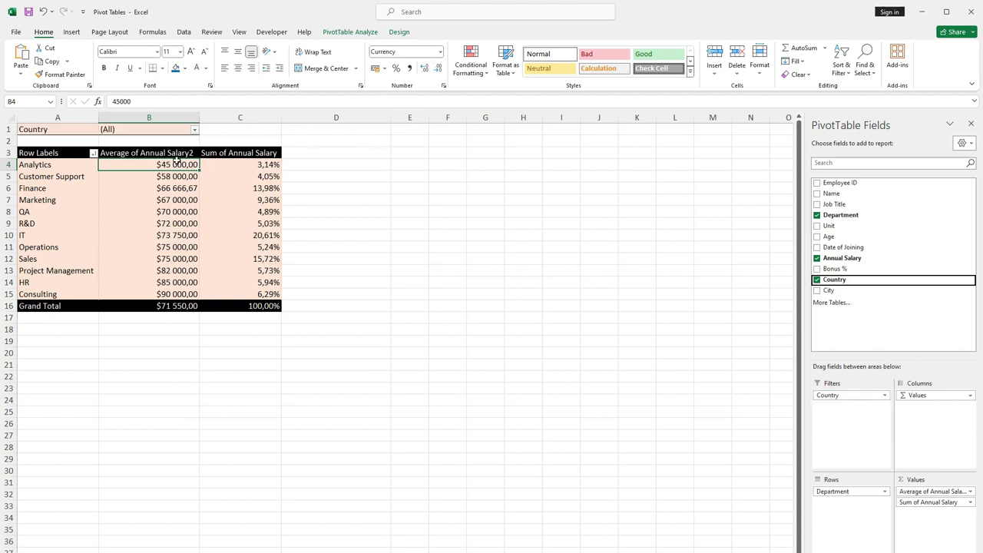
pyautogui.click(10, 129)
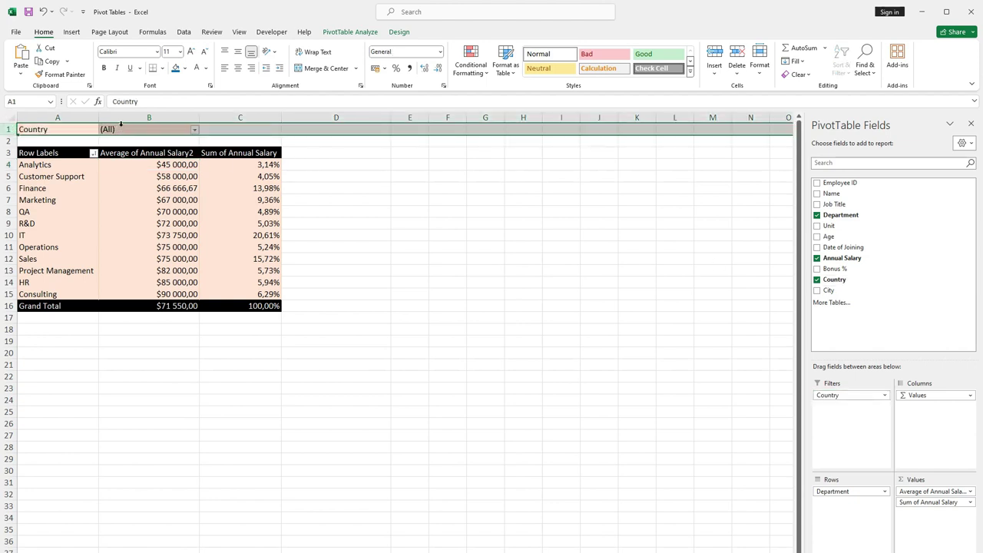
pyautogui.click(120, 129)
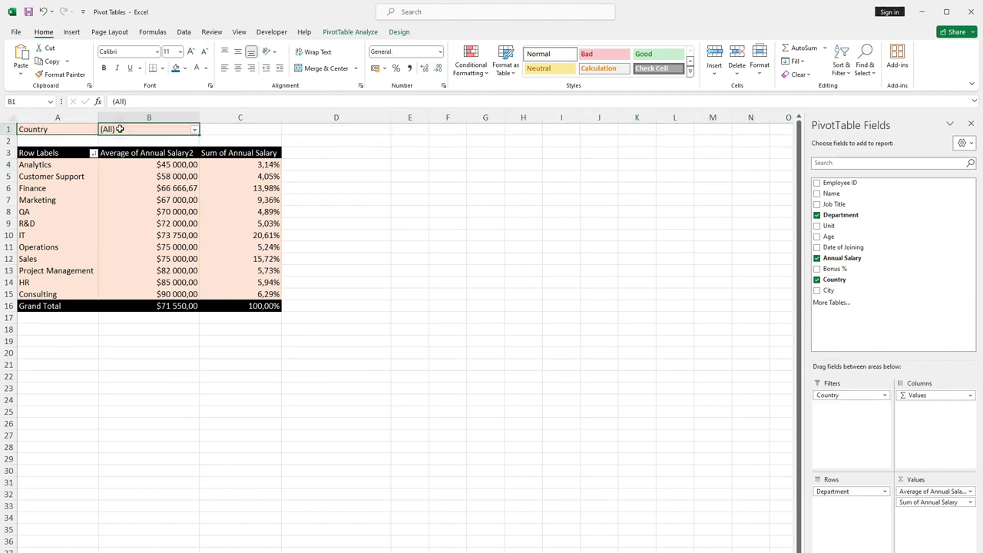
# - Filter the PivotTable by Country to show only Canada and select the department average salaries
pyautogui.click(195, 130)
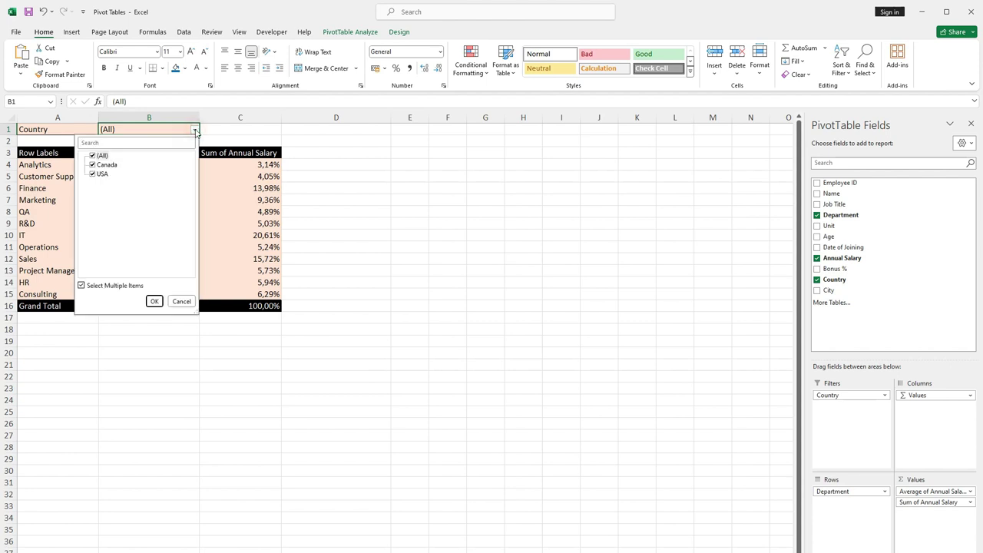
pyautogui.click(96, 156)
pyautogui.click(93, 165)
pyautogui.click(154, 301)
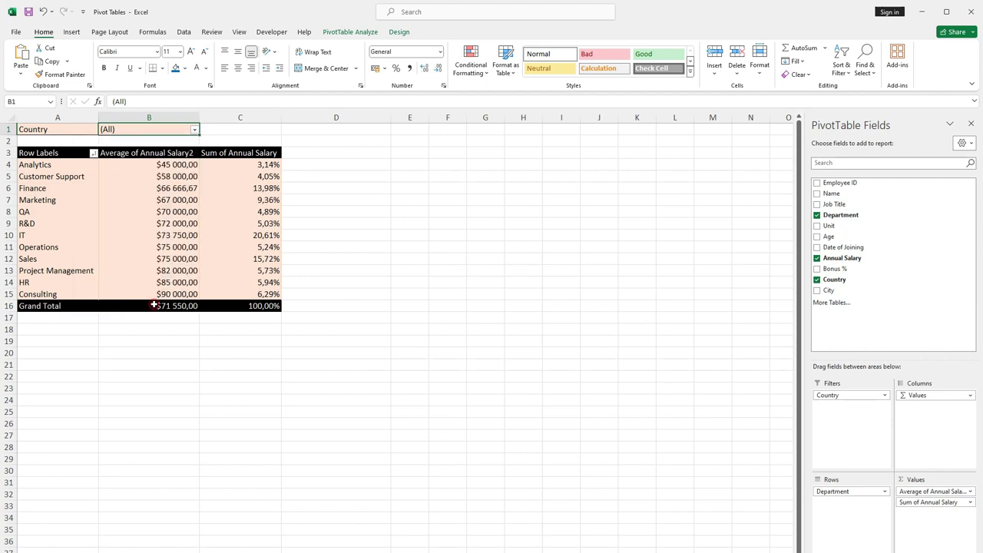
pyautogui.click(305, 338)
pyautogui.moveTo(166, 166); pyautogui.dragTo(165, 213)
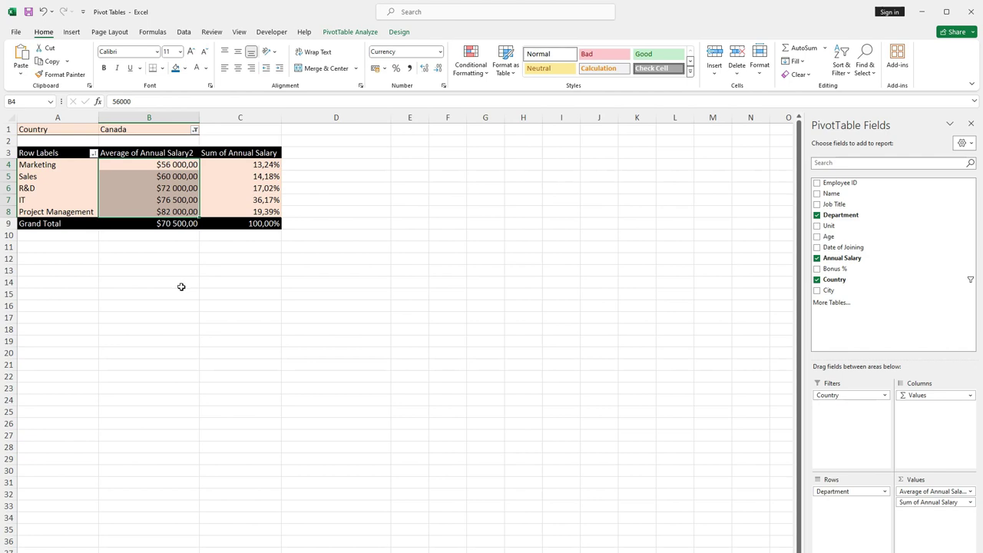
# - Include USA alongside Canada in the Country filter so that all countries are selected
pyautogui.click(194, 130)
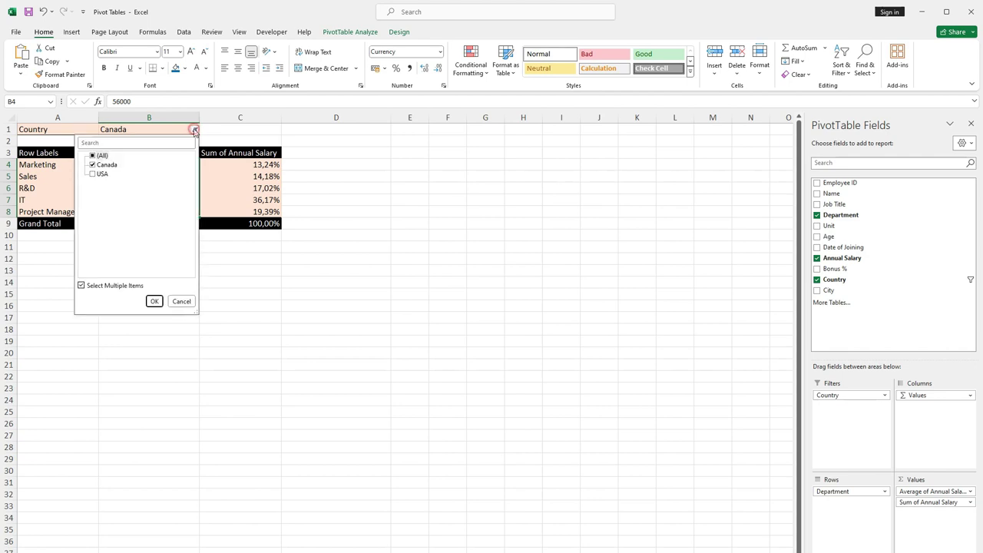
pyautogui.click(92, 175)
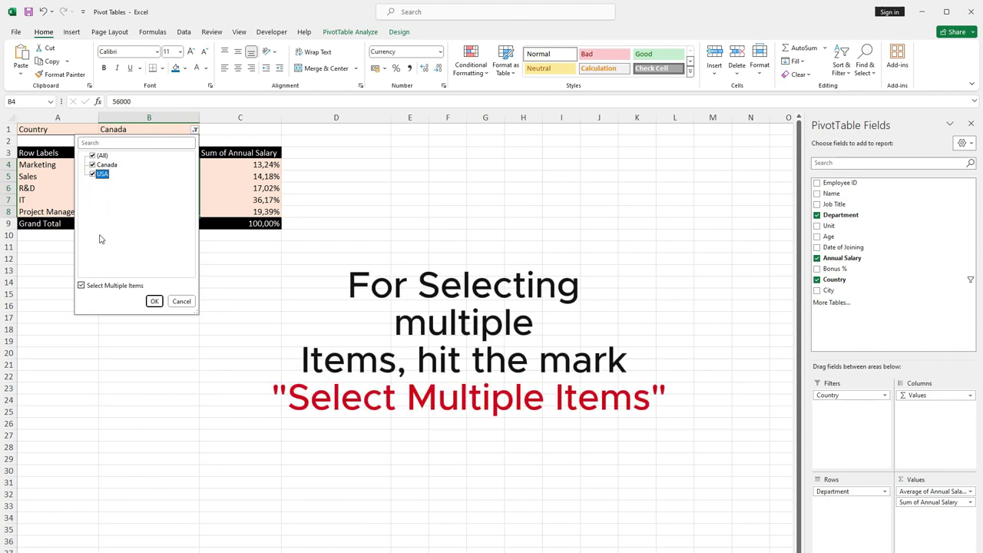
pyautogui.click(154, 301)
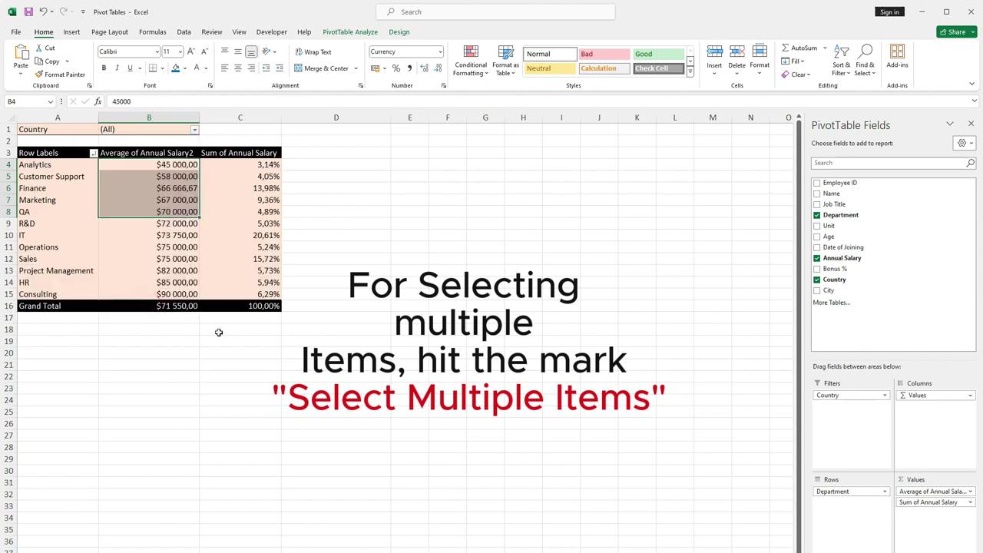
pyautogui.click(231, 376)
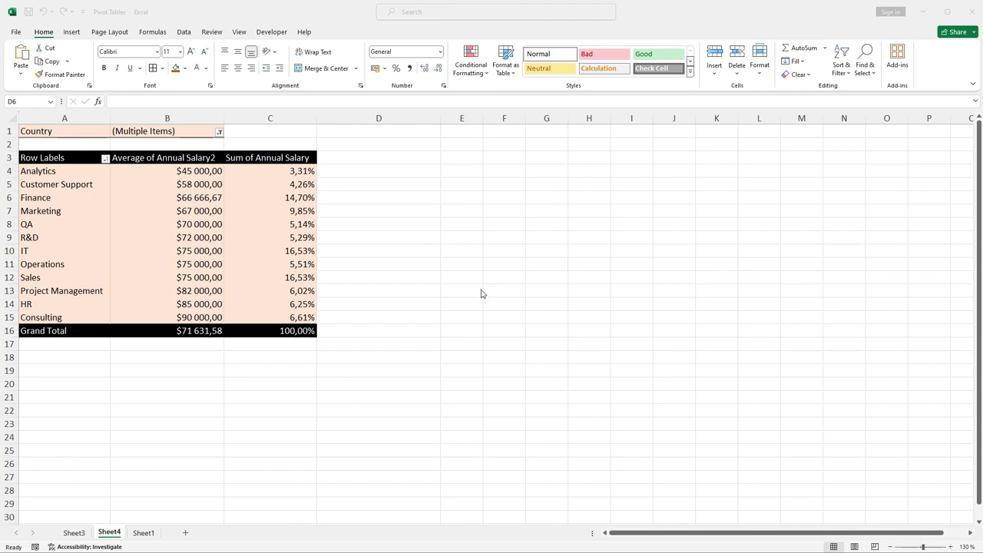
# - Examine which countries are selected in the PivotTable's Country filter and close the list without changing it
pyautogui.click(220, 135)
pyautogui.click(220, 133)
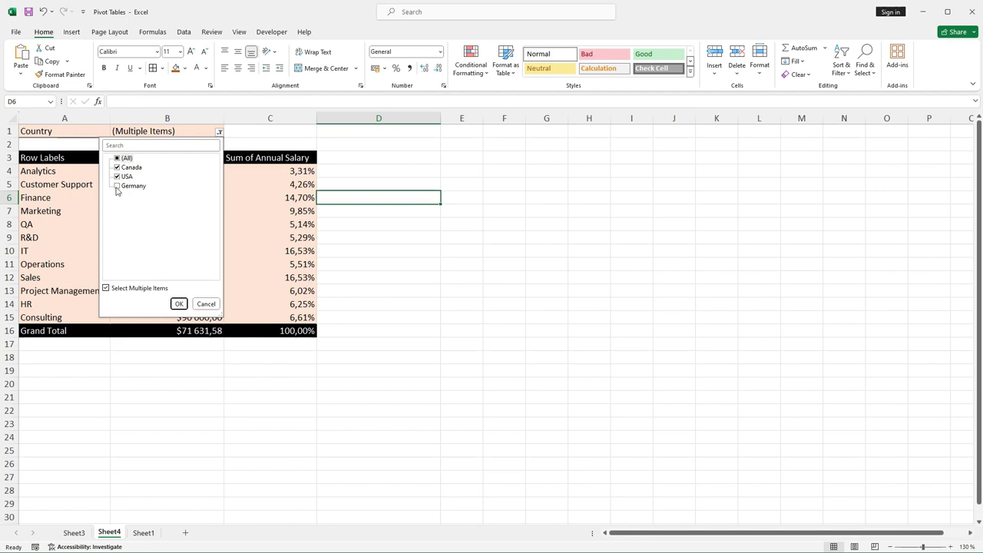
pyautogui.click(199, 305)
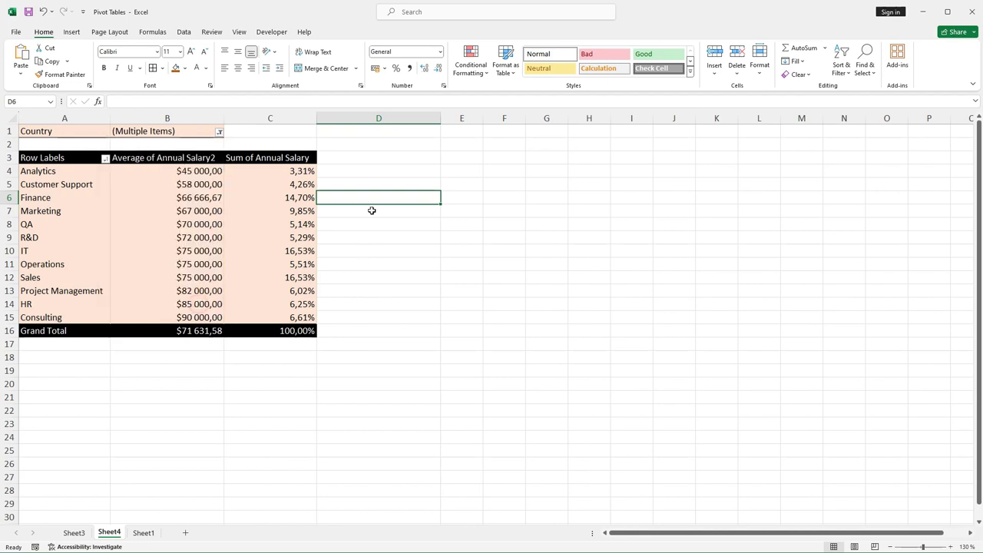
pyautogui.click(365, 129)
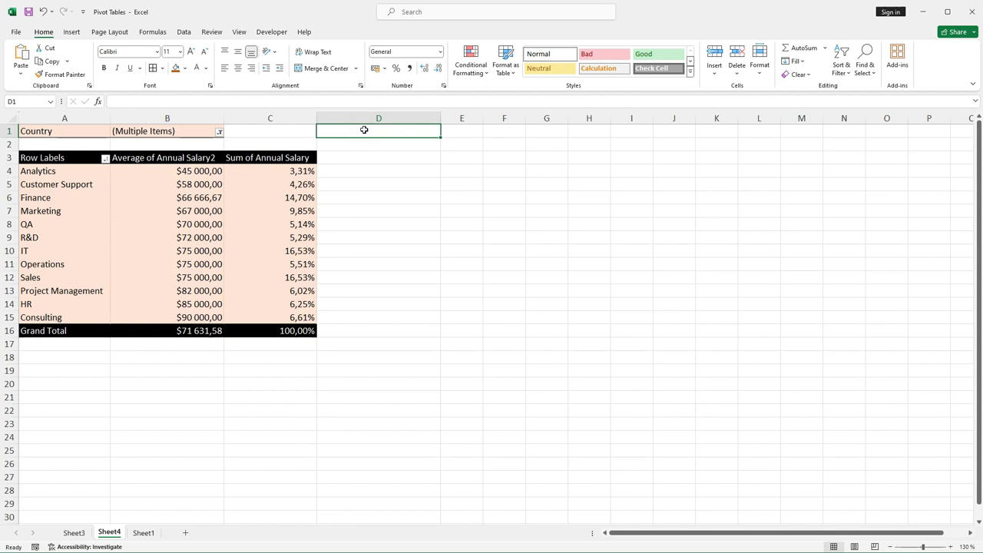
pyautogui.click(464, 209)
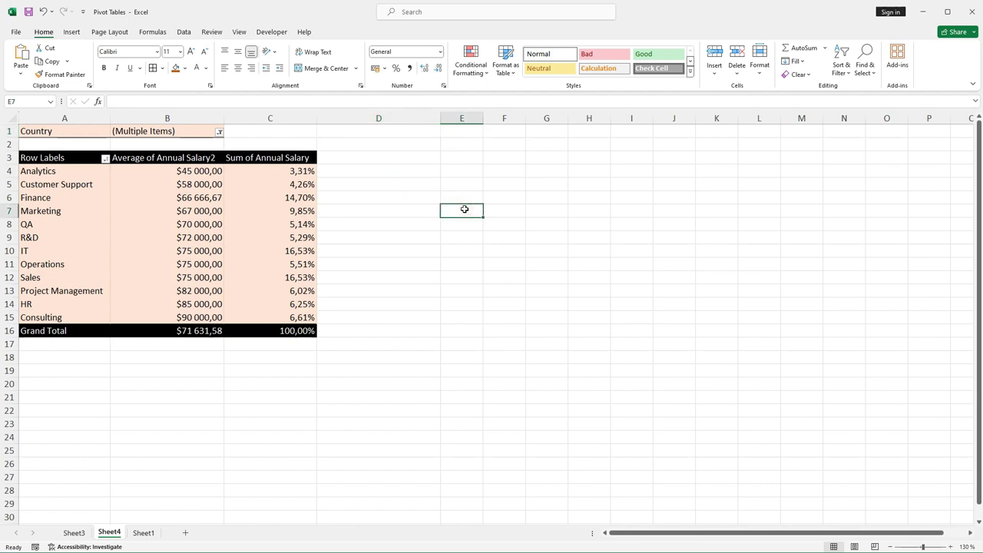
# - Insert a City slicer for the PivotTable and place it beside the table, level with the header row
pyautogui.click(167, 171)
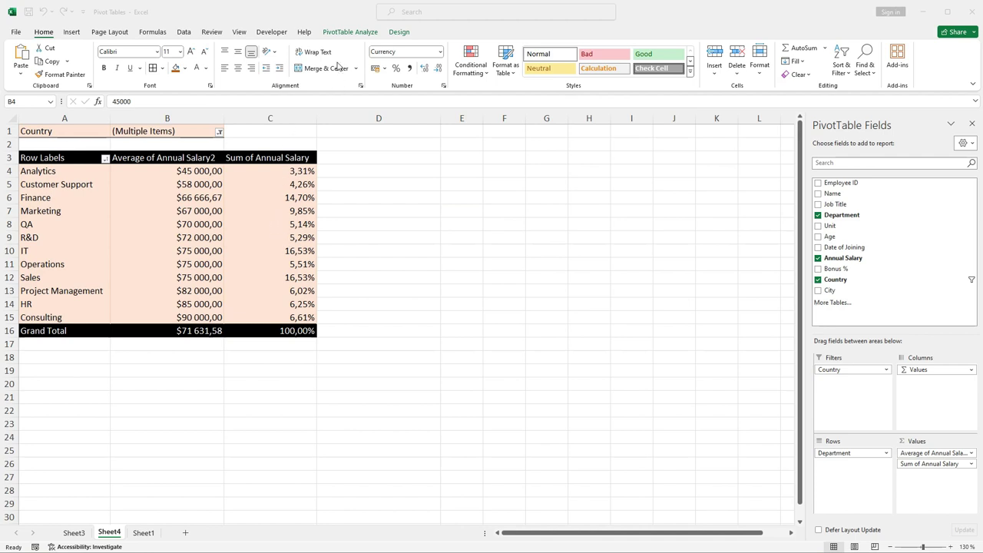
pyautogui.click(335, 34)
pyautogui.click(335, 35)
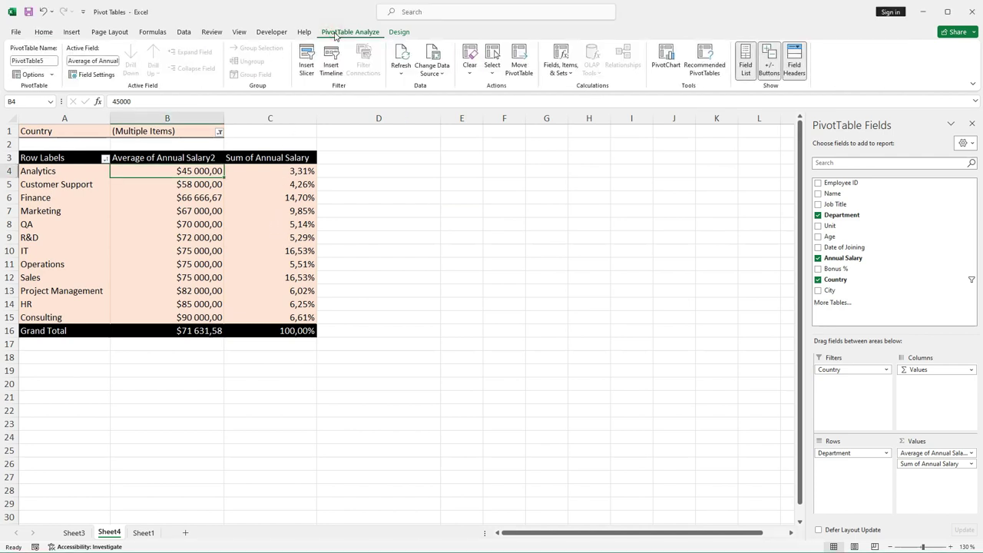
pyautogui.click(305, 69)
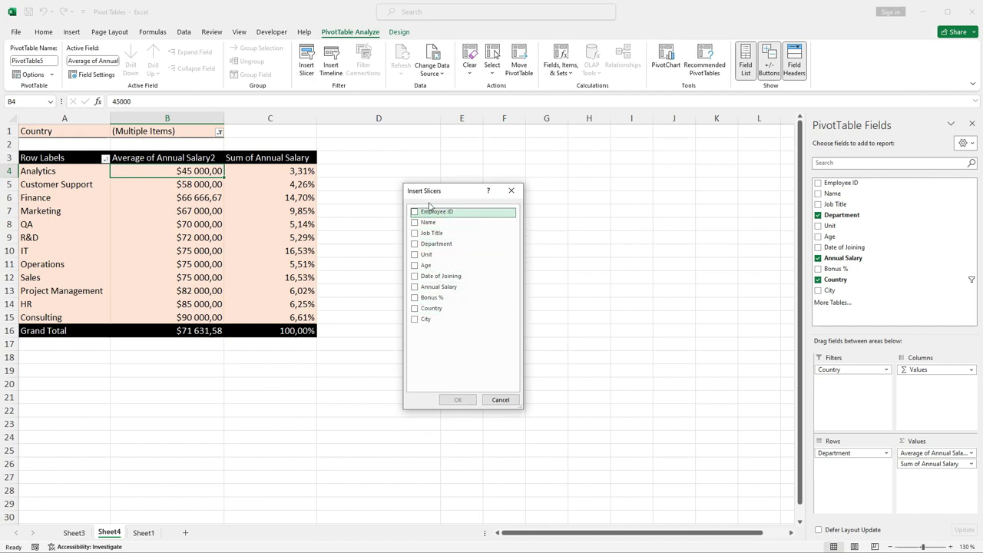
pyautogui.click(415, 320)
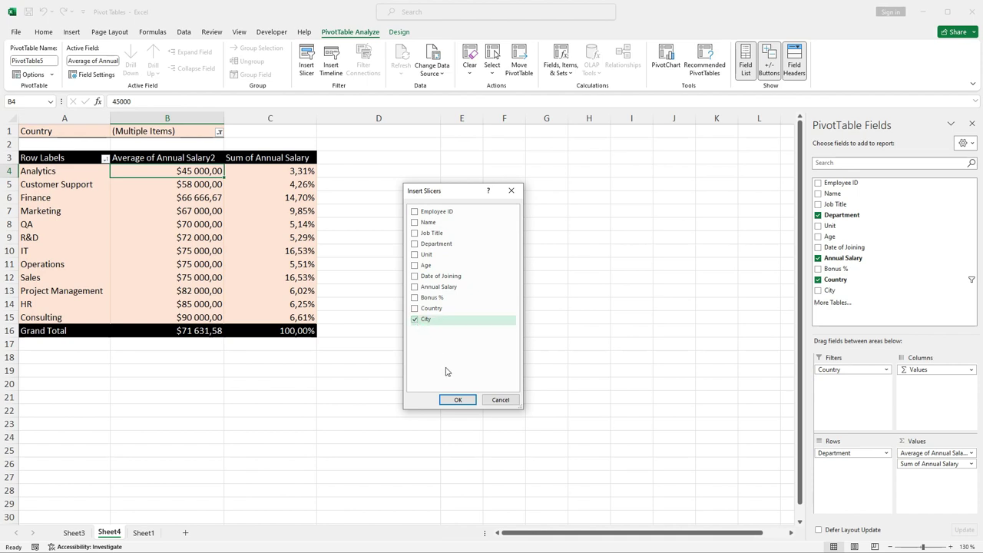
pyautogui.click(457, 400)
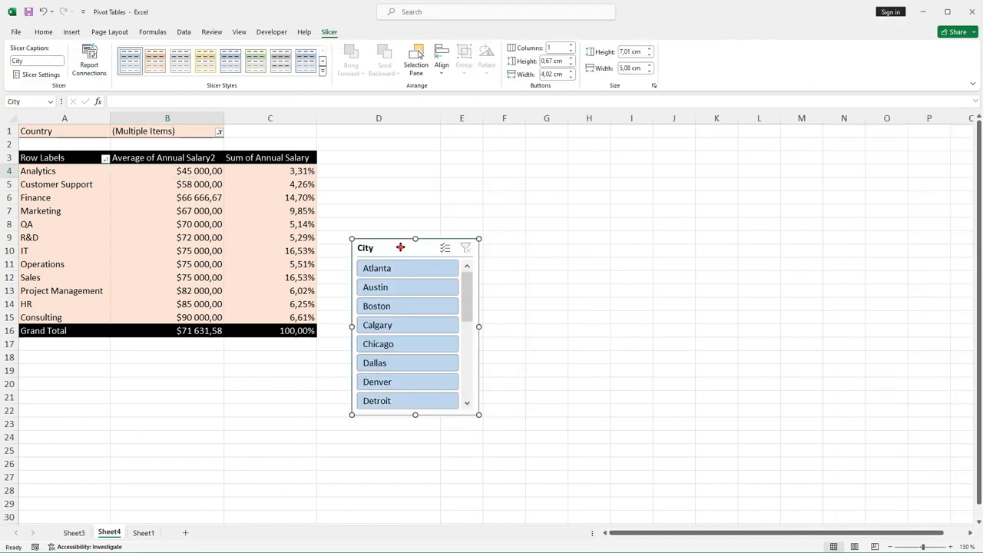
pyautogui.moveTo(402, 243); pyautogui.dragTo(392, 167)
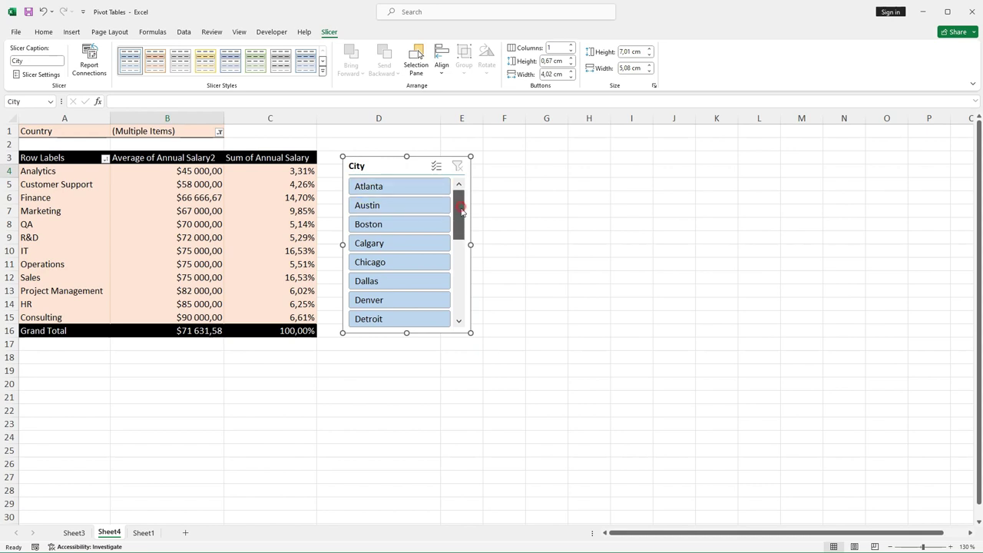
# - Filter the PivotTable with the City slicer to Toronto, Ottawa, Montreal and Miami together
pyautogui.moveTo(461, 222); pyautogui.dragTo(461, 301)
pyautogui.click(387, 265)
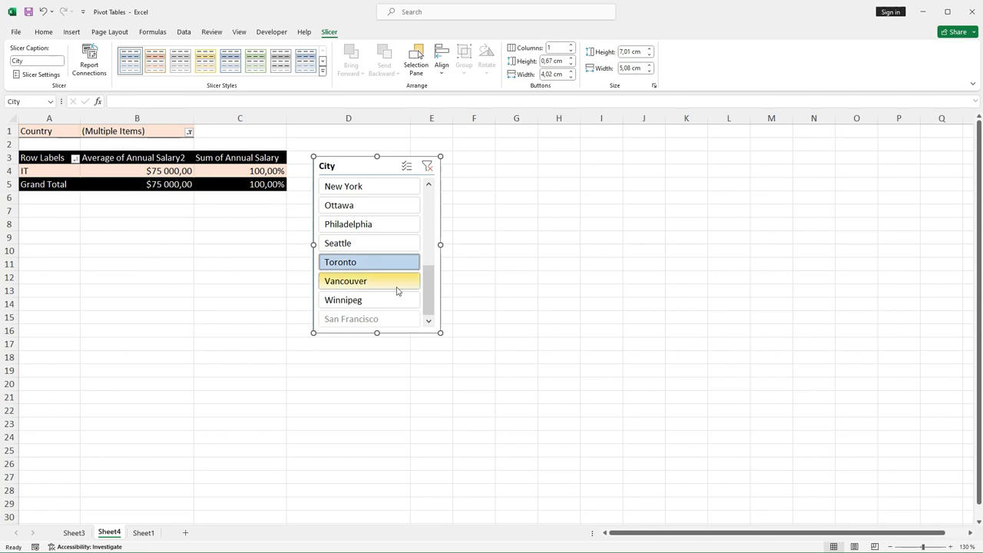
pyautogui.moveTo(427, 288); pyautogui.dragTo(428, 277)
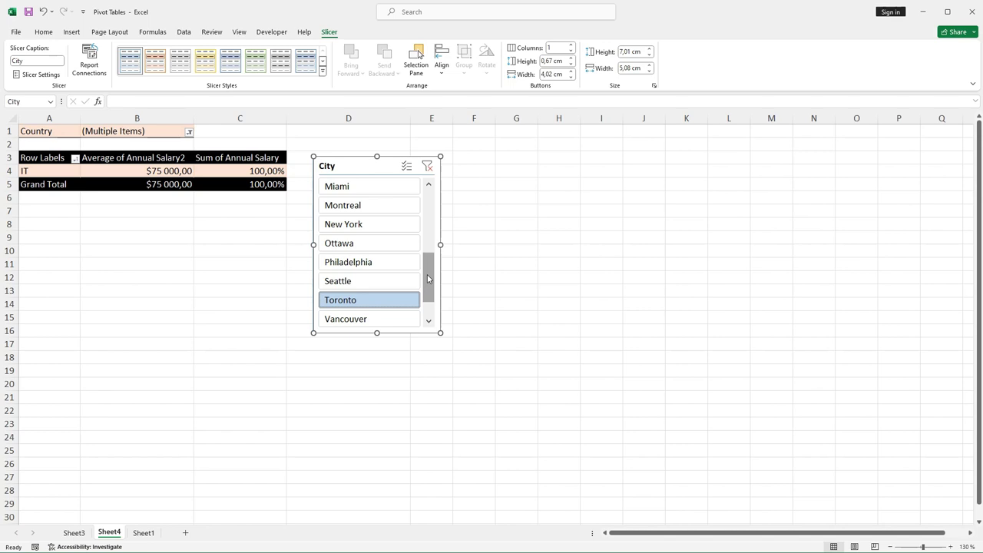
pyautogui.keyDown('ctrl'); pyautogui.click(367, 246); pyautogui.keyUp('ctrl')
pyautogui.keyDown('ctrl'); pyautogui.click(375, 206); pyautogui.keyUp('ctrl')
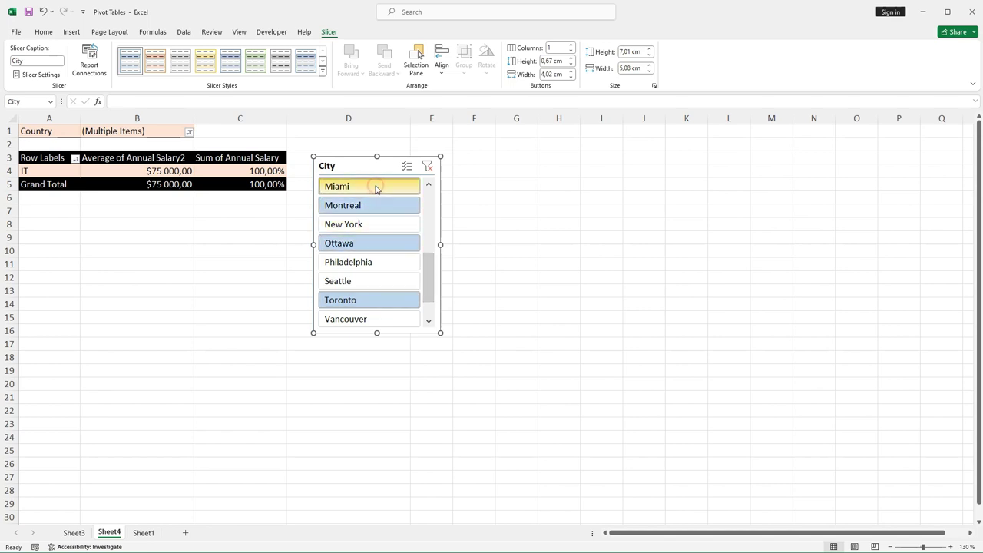
pyautogui.keyDown('ctrl'); pyautogui.click(376, 188); pyautogui.keyUp('ctrl')
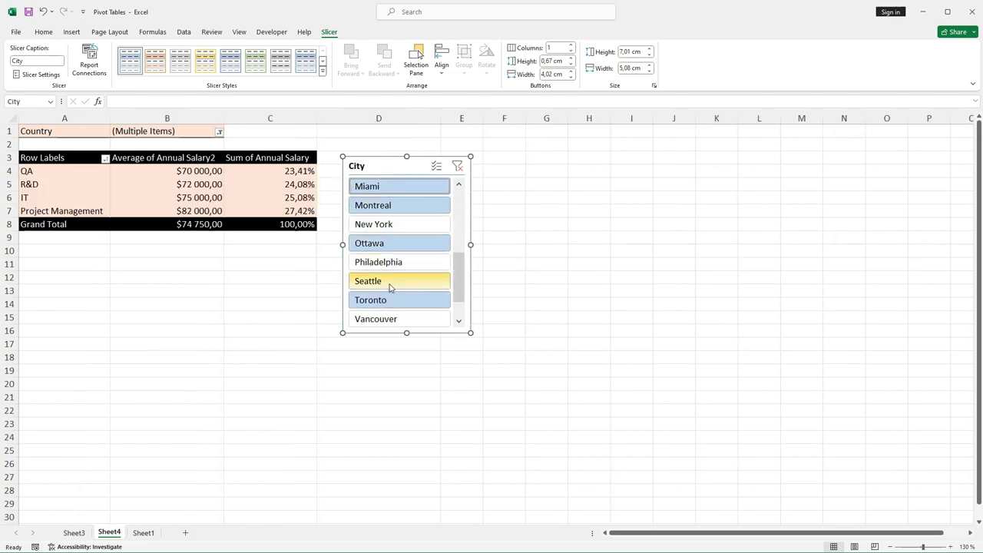
pyautogui.moveTo(459, 281); pyautogui.dragTo(461, 263)
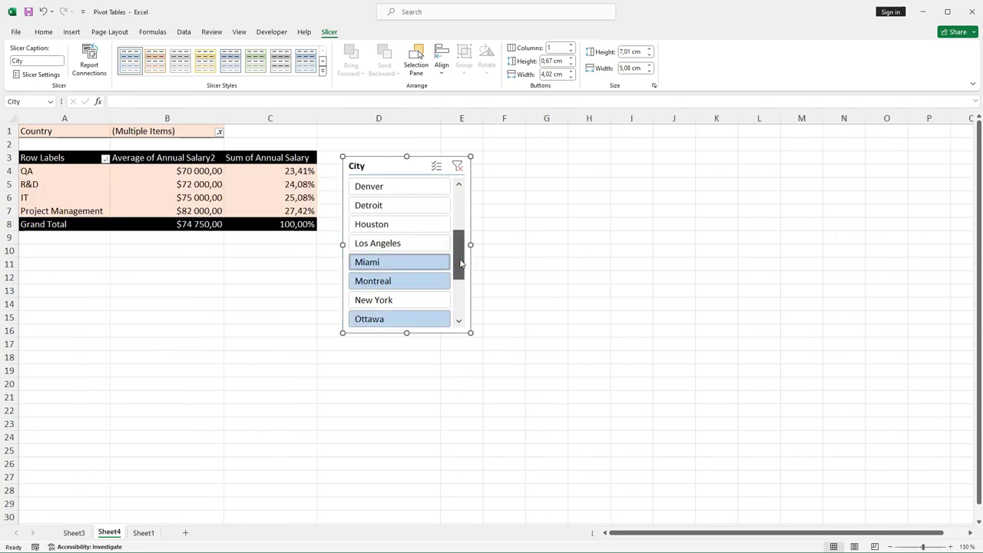
# - Add Los Angeles, Detroit, Denver and Houston to the cities already selected in the City slicer
pyautogui.keyDown('ctrl'); pyautogui.click(396, 243); pyautogui.keyUp('ctrl')
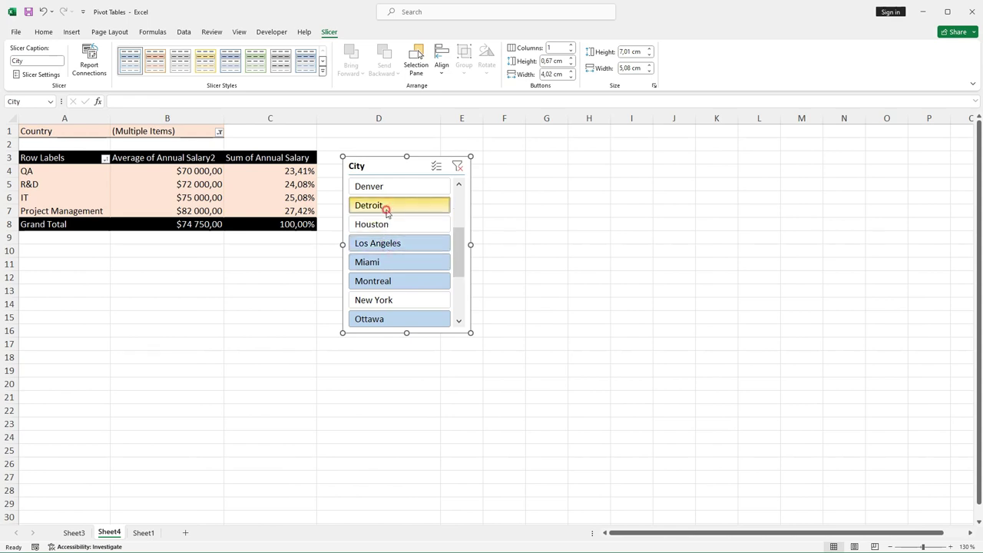
pyautogui.keyDown('ctrl'); pyautogui.click(387, 212); pyautogui.keyUp('ctrl')
pyautogui.keyDown('ctrl'); pyautogui.click(384, 186); pyautogui.keyUp('ctrl')
pyautogui.keyDown('ctrl'); pyautogui.click(387, 224); pyautogui.keyUp('ctrl')
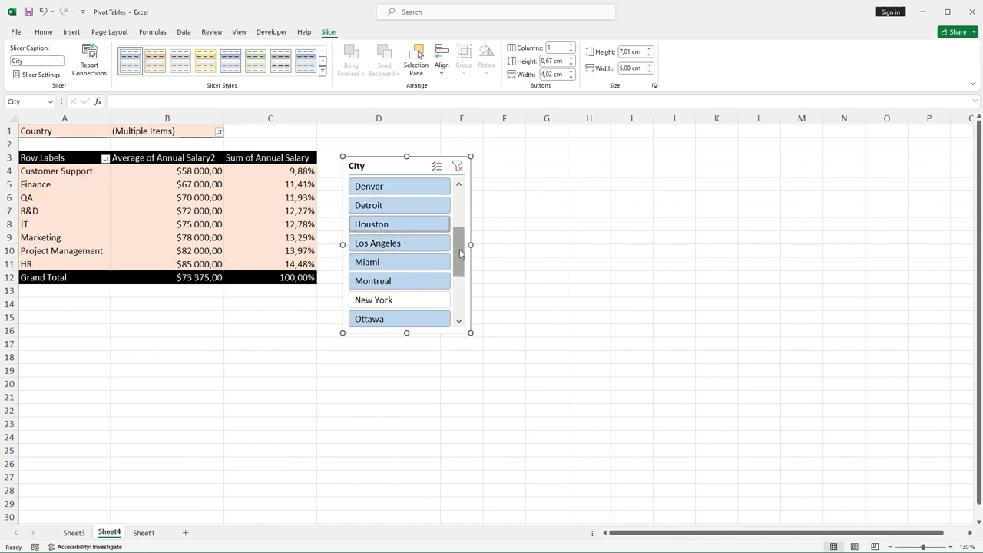
# - Extend the City slicer selection to the continuous range of cities from Houston through Winnipeg
pyautogui.moveTo(460, 254); pyautogui.dragTo(462, 302)
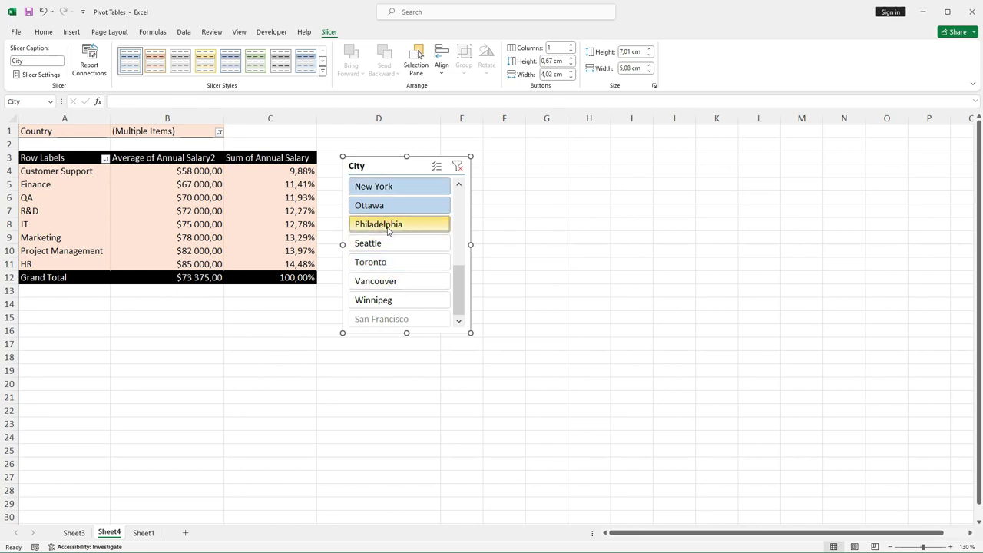
pyautogui.click(388, 228)
pyautogui.keyDown('shift'); pyautogui.click(398, 300); pyautogui.keyUp('shift')
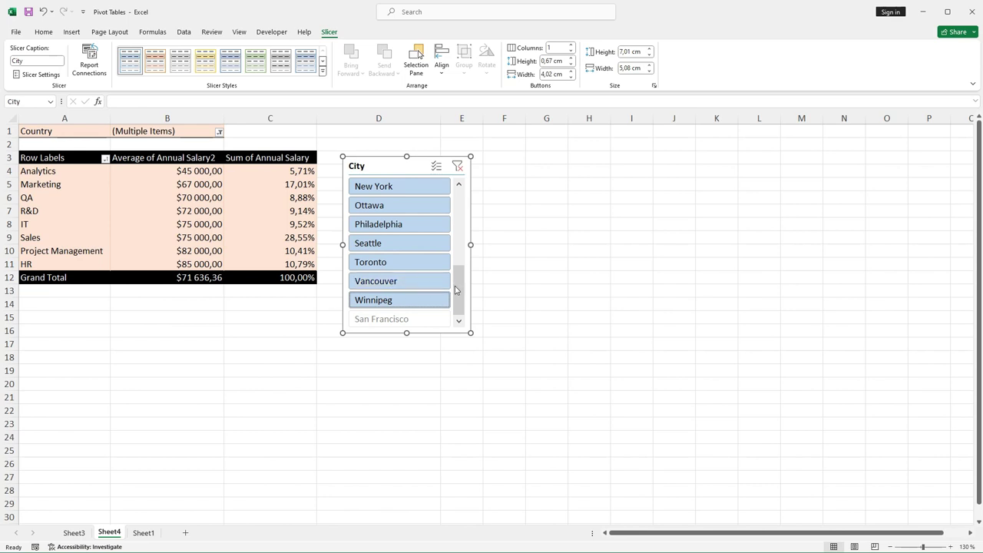
# - Remove Houston, Los Angeles and Miami from the City slicer's selection, keeping the other selected cities
pyautogui.moveTo(456, 288); pyautogui.dragTo(454, 248)
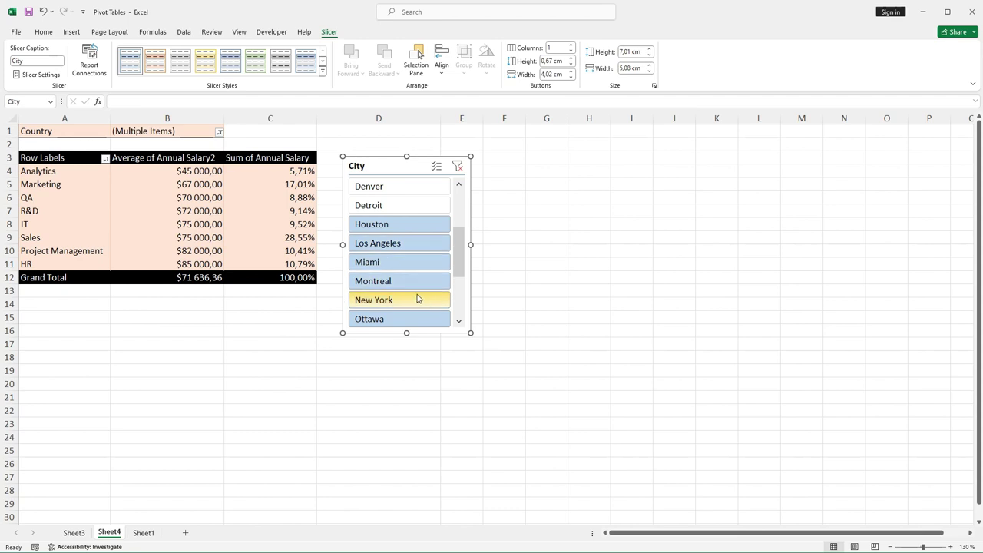
pyautogui.click(407, 231)
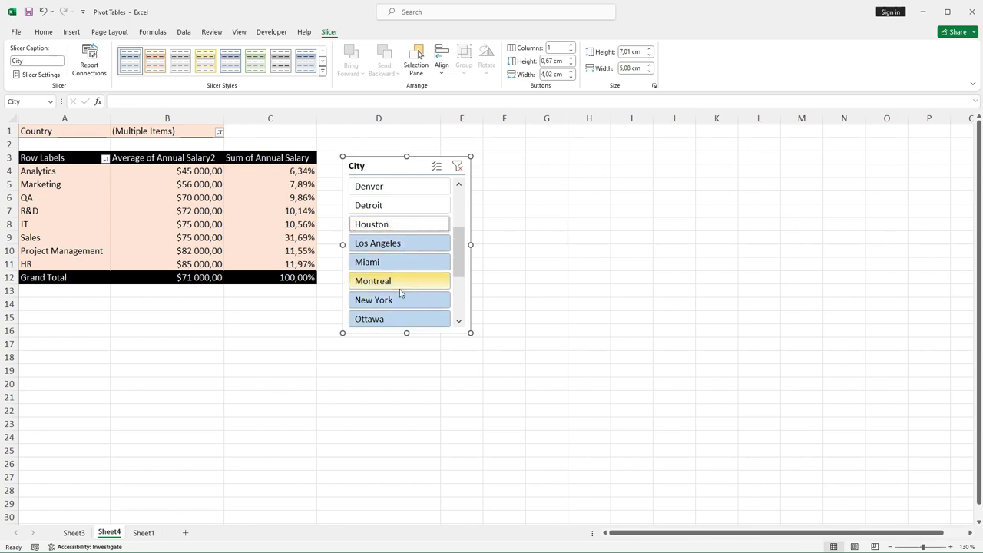
pyautogui.click(400, 244)
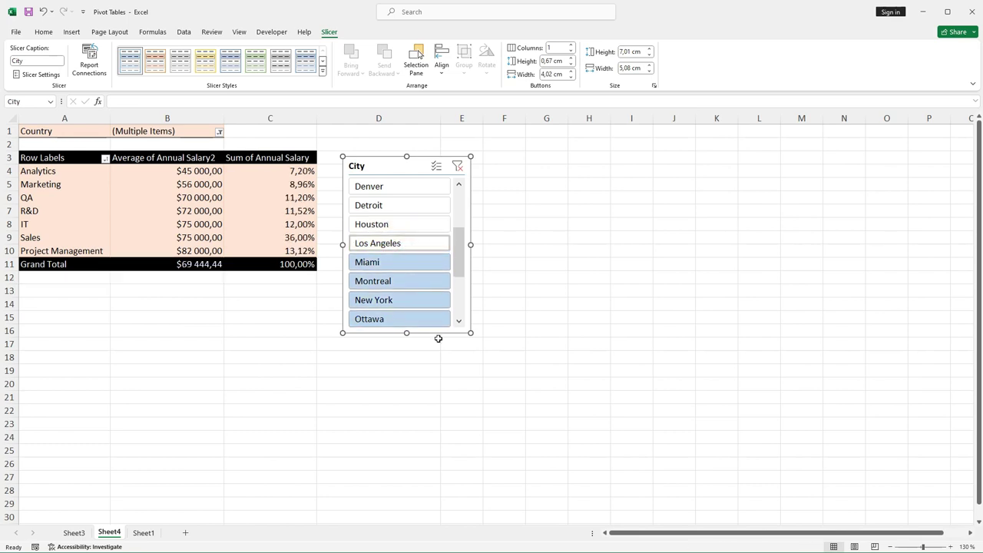
pyautogui.keyDown('ctrl'); pyautogui.click(407, 264); pyautogui.keyUp('ctrl')
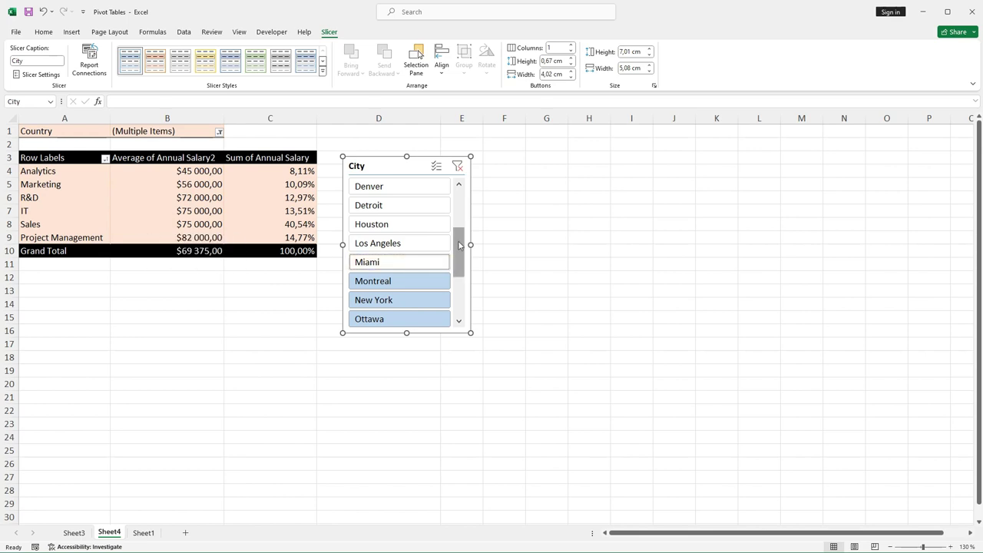
# - Clear the City slicer's filter so that all cities are included, and deselect the slicer
pyautogui.moveTo(459, 253); pyautogui.dragTo(461, 186)
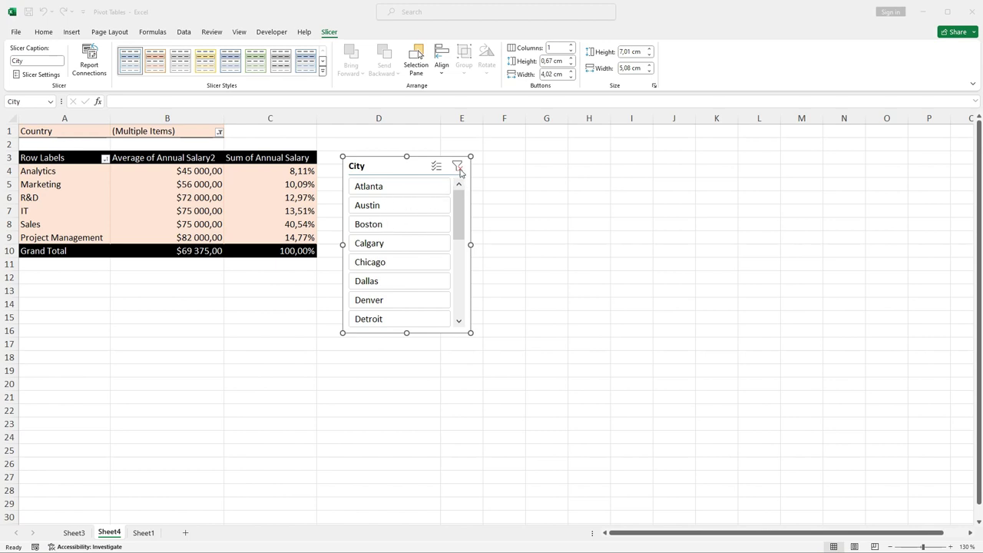
pyautogui.click(458, 167)
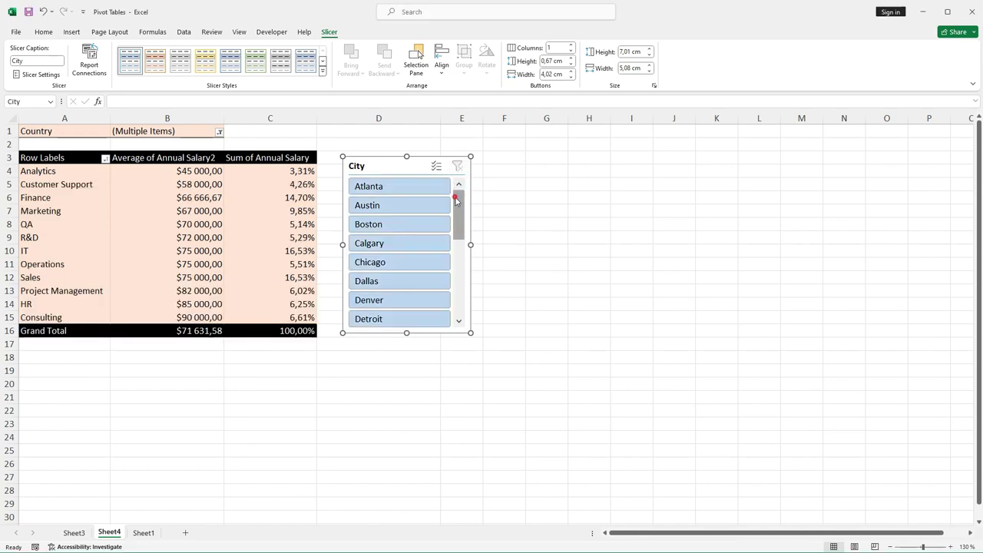
pyautogui.moveTo(457, 201)
pyautogui.mouseDown()
pyautogui.moveTo(462, 297)
pyautogui.moveTo(460, 203)
pyautogui.mouseUp()
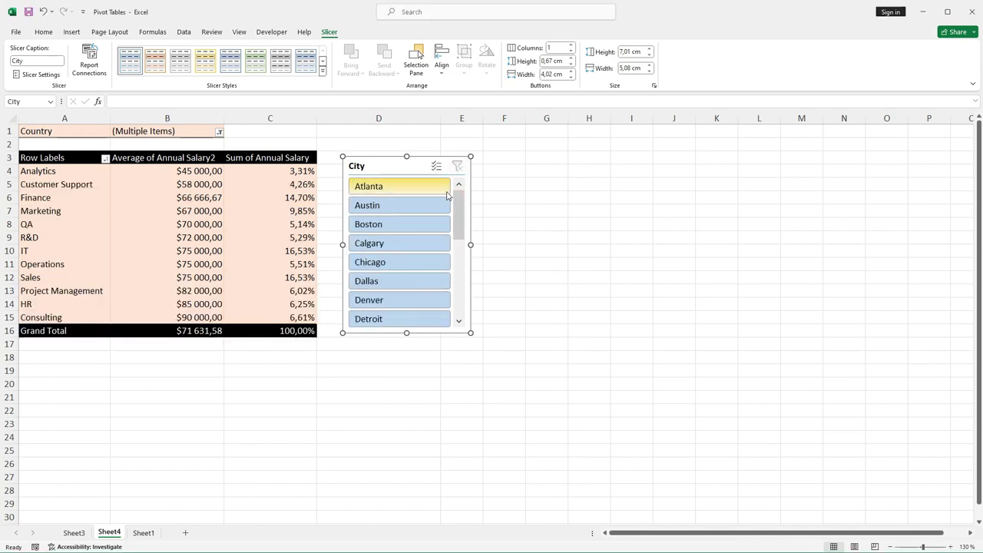
pyautogui.click(548, 182)
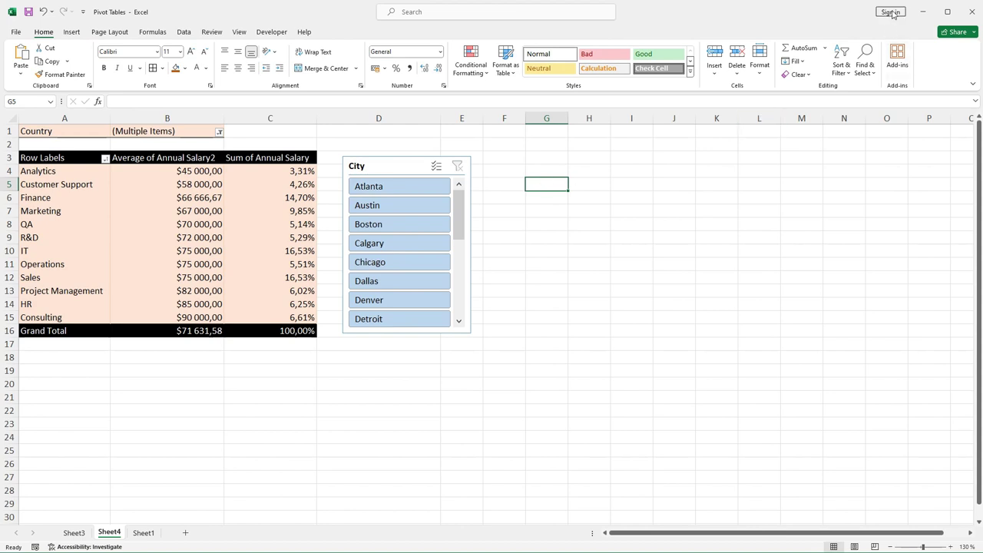
# - Insert a Pie PivotChart based on the department salary PivotTable
pyautogui.click(270, 171)
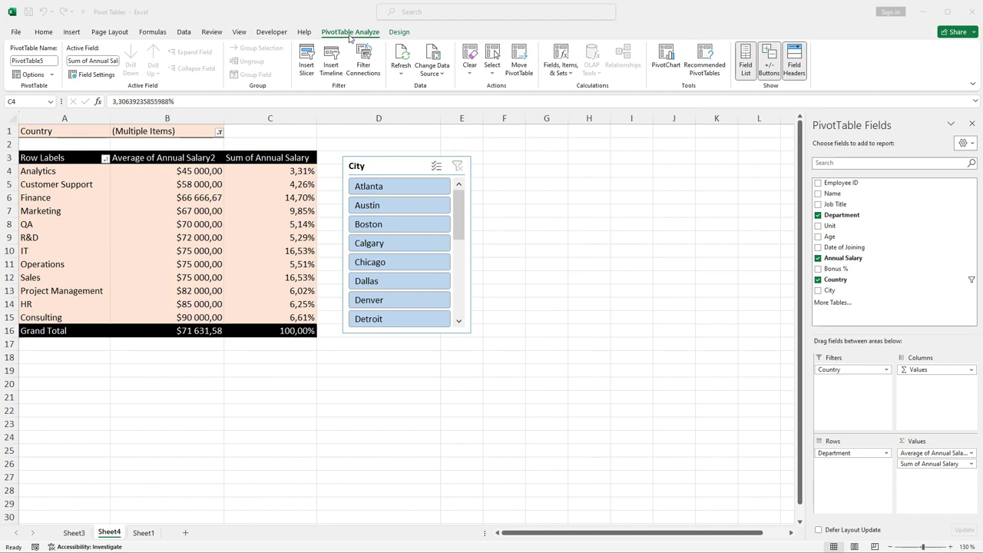
pyautogui.click(665, 64)
pyautogui.moveTo(469, 136); pyautogui.dragTo(608, 134)
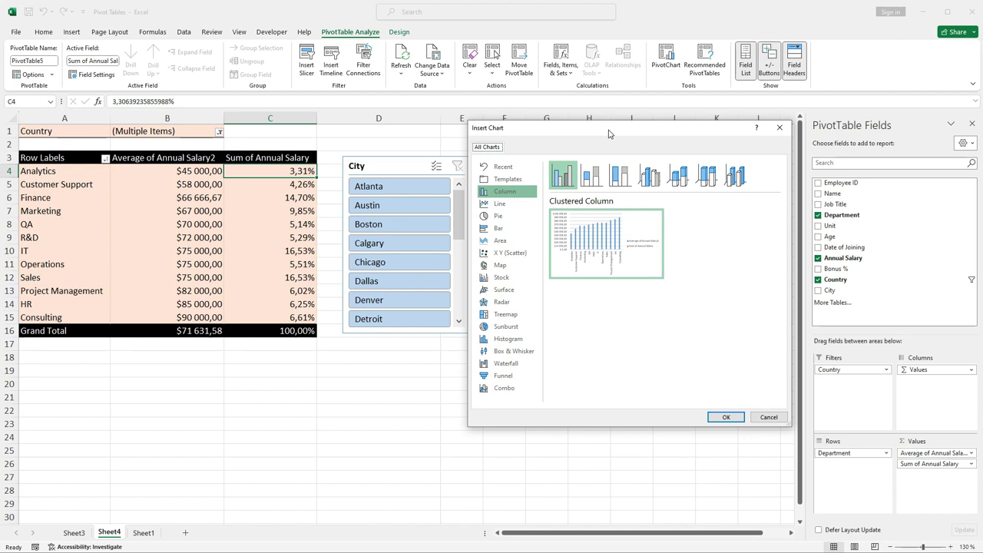
pyautogui.click(499, 216)
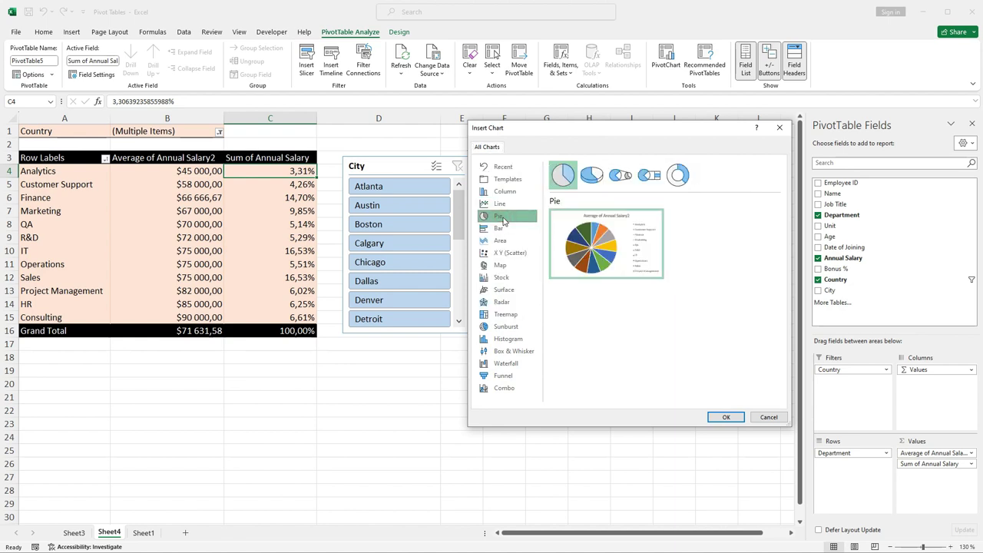
pyautogui.click(725, 417)
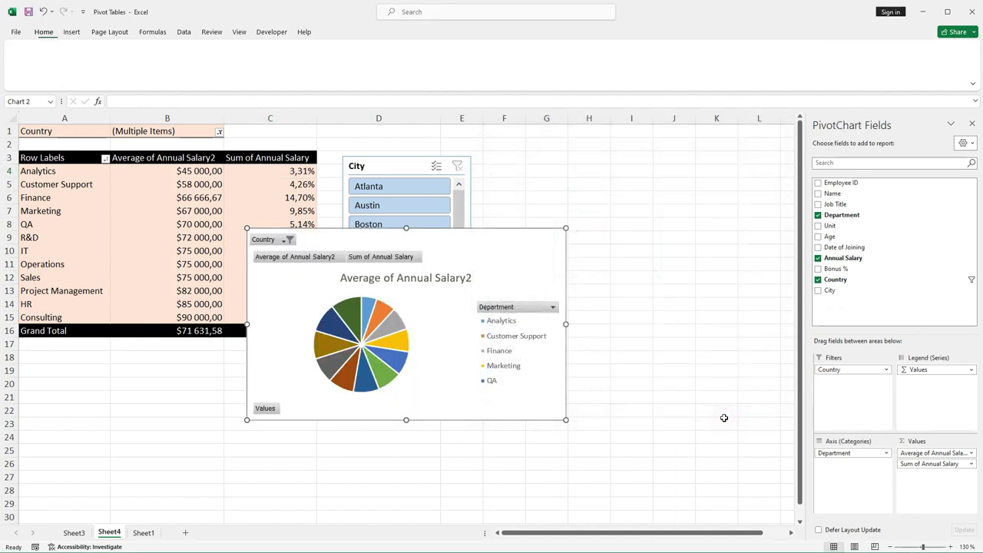
# - Move the pie chart beside the City slicer, level with the PivotTable's header row
pyautogui.moveTo(485, 245); pyautogui.dragTo(663, 171)
pyautogui.scroll(-2, 538, 253)
pyautogui.scroll(1, 538, 253)
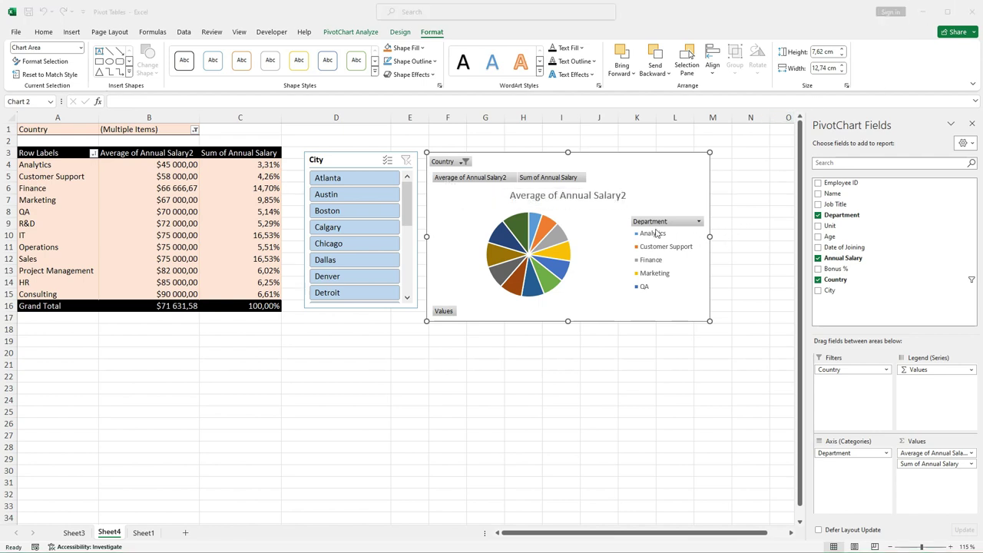
# - Hide all field buttons on the pie chart and deselect the chart
pyautogui.click(653, 222)
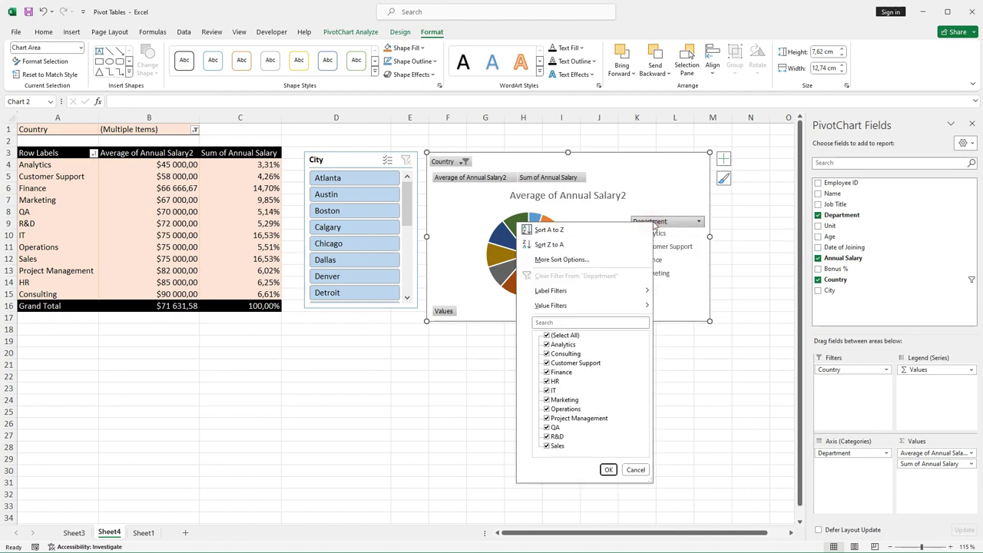
pyautogui.rightClick(674, 223)
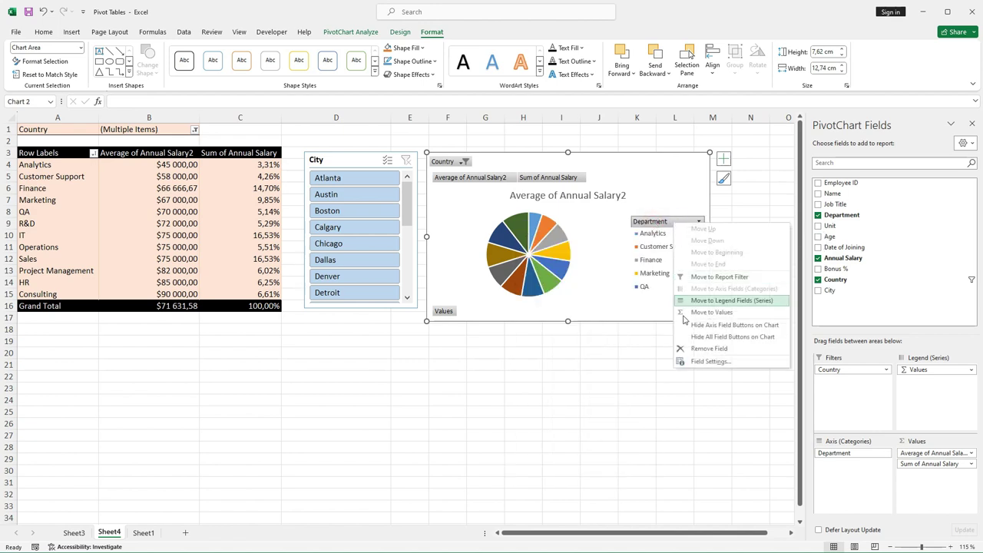
pyautogui.click(743, 342)
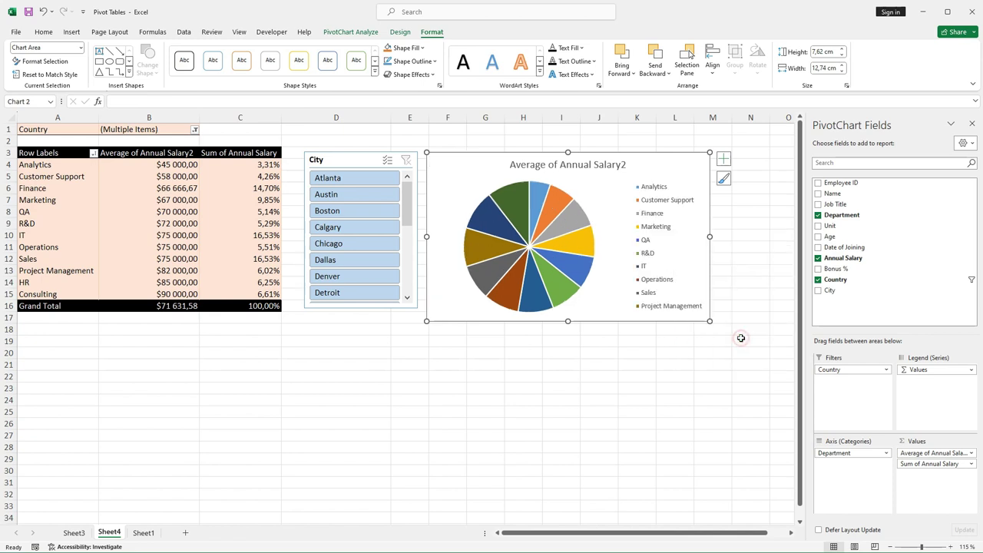
pyautogui.click(617, 355)
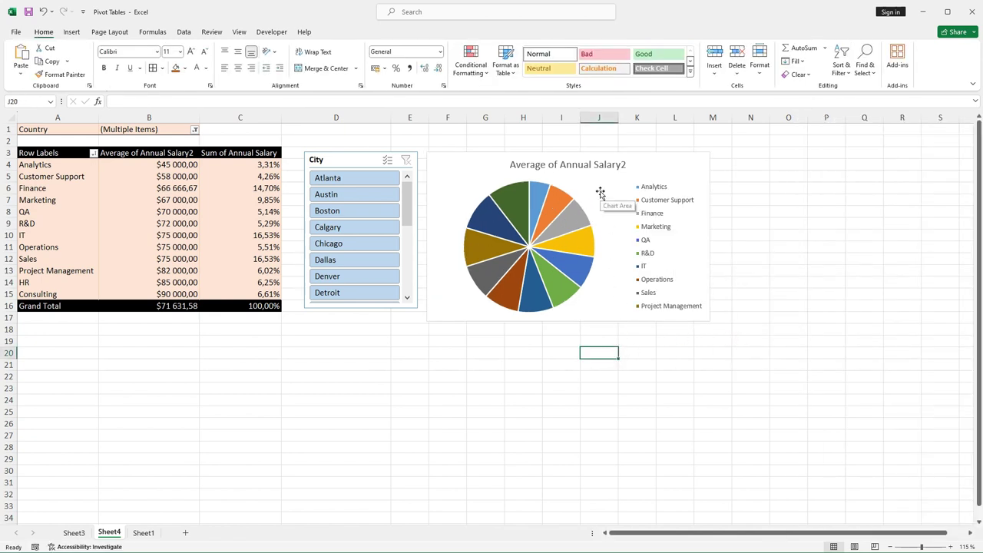
pyautogui.click(649, 190)
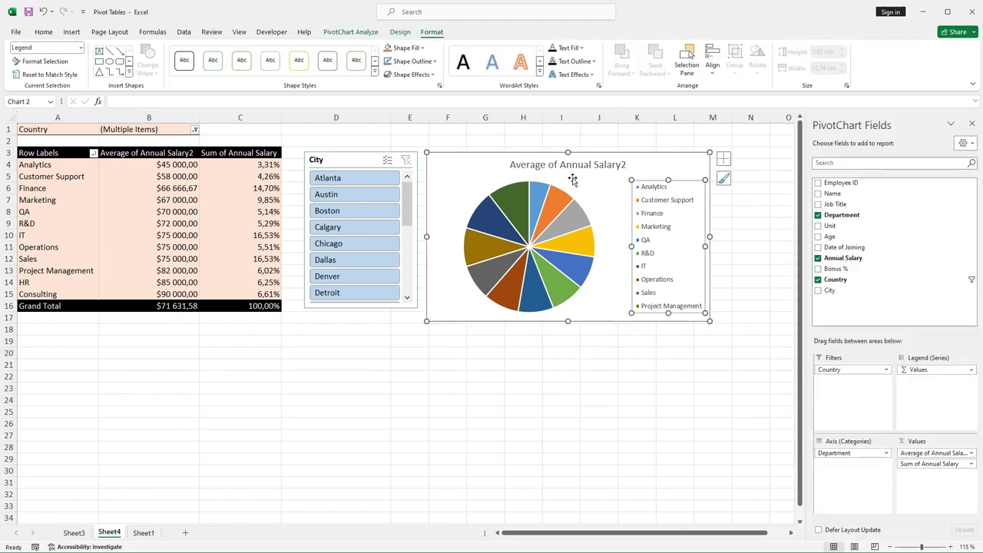
pyautogui.click(669, 402)
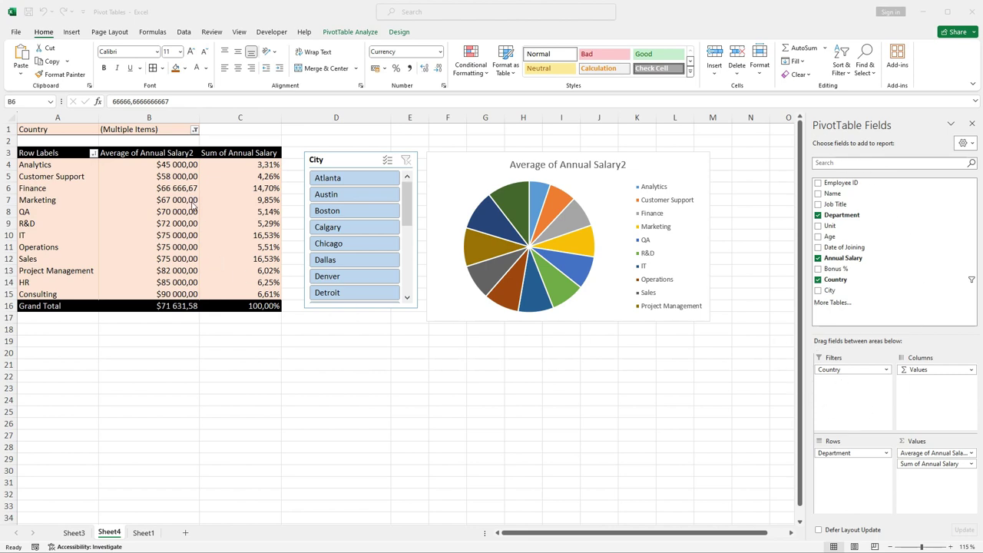
# - Hide the PivotTable's field list
pyautogui.click(191, 200)
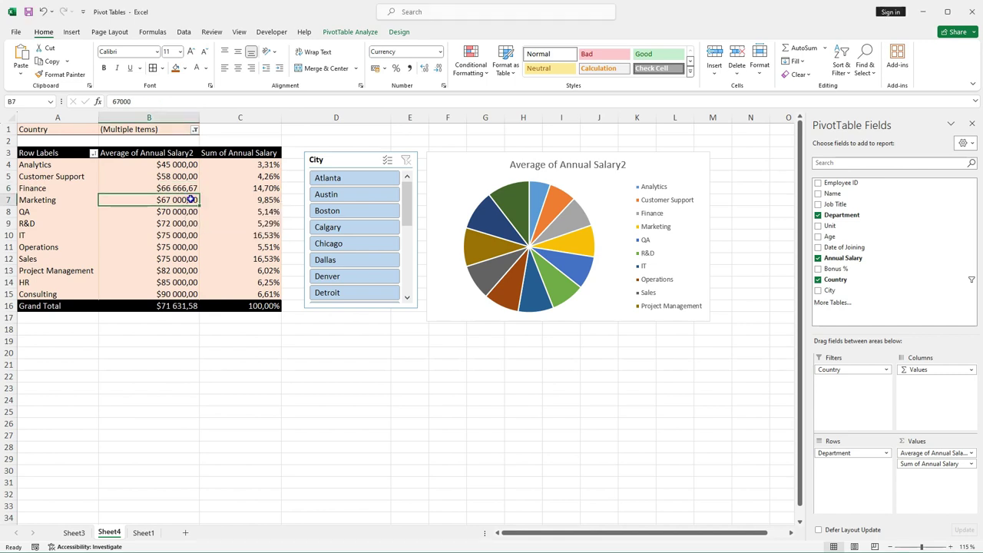
pyautogui.rightClick(192, 200)
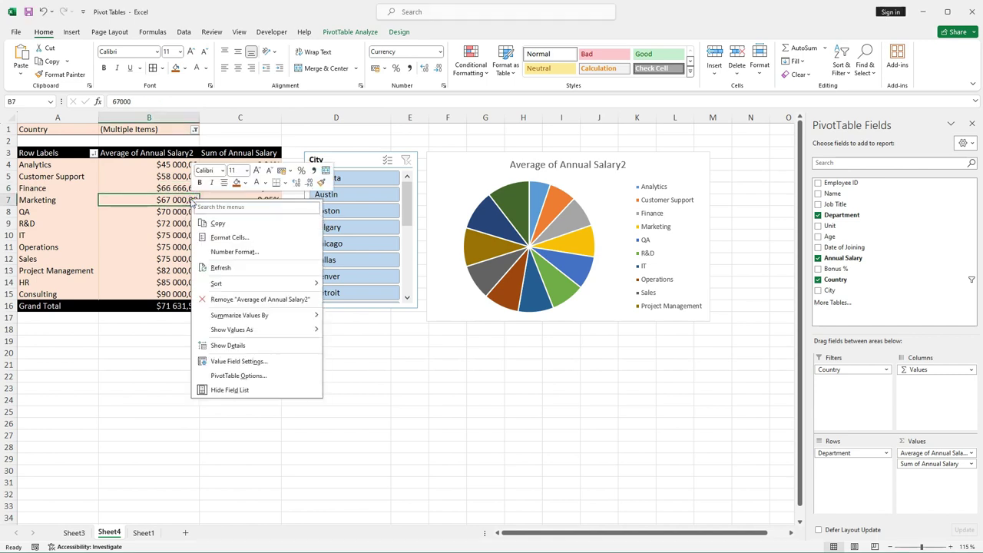
pyautogui.click(225, 390)
pyautogui.click(444, 396)
# - Show the PivotTable's field list again
pyautogui.click(159, 205)
pyautogui.click(136, 174)
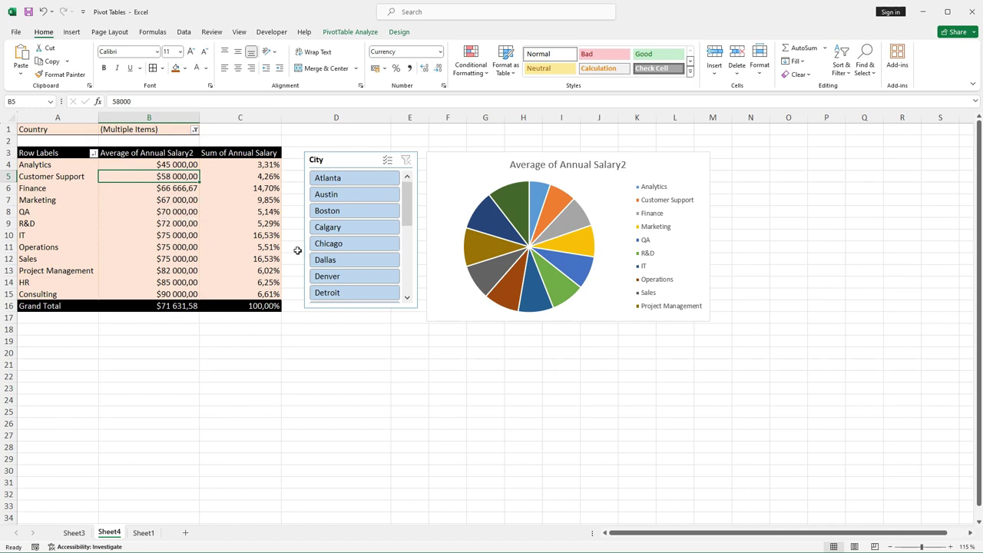
pyautogui.rightClick(168, 202)
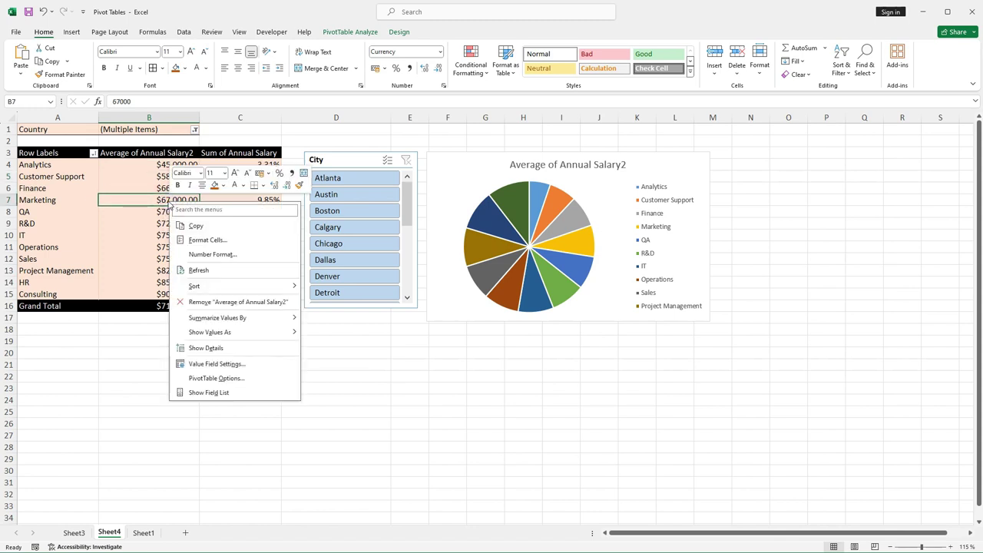
pyautogui.click(209, 393)
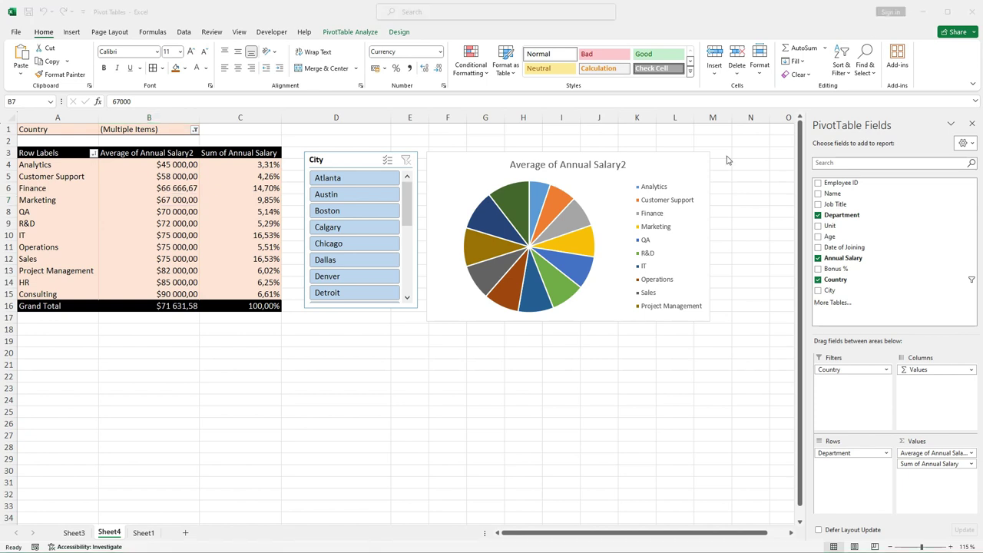
# - Compare the field list for the PivotTable with the one for the pie chart by selecting each, and deselect both
pyautogui.click(165, 164)
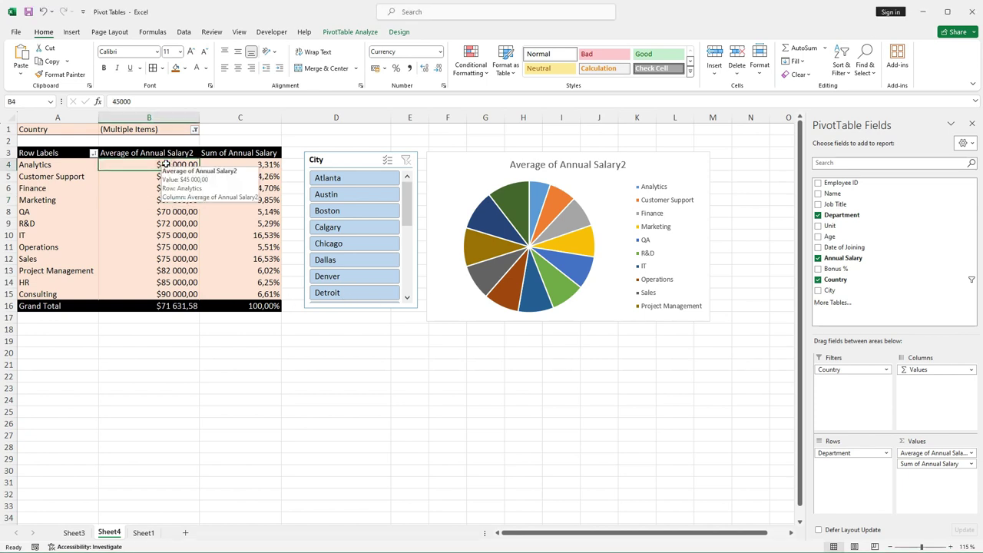
pyautogui.click(165, 222)
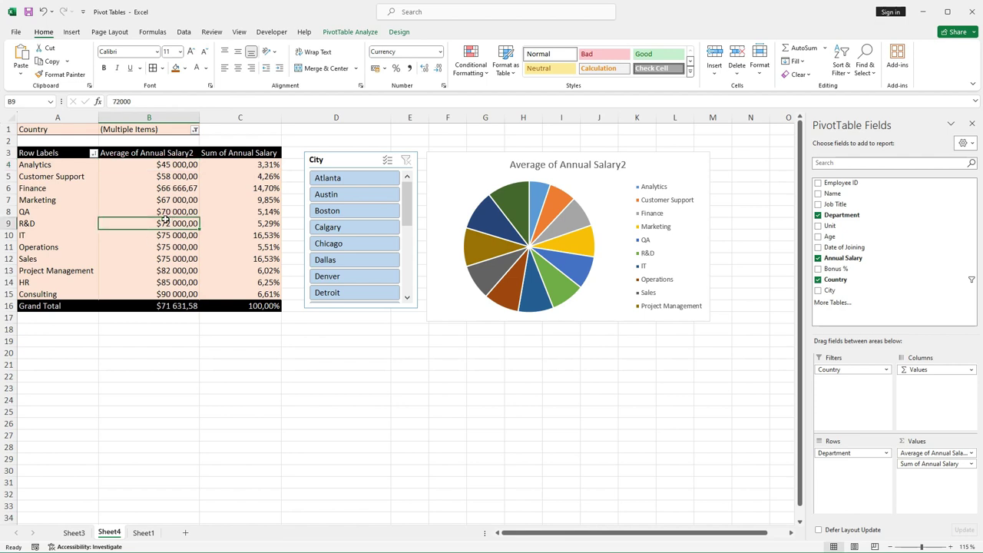
pyautogui.moveTo(543, 261)
pyautogui.click(593, 194)
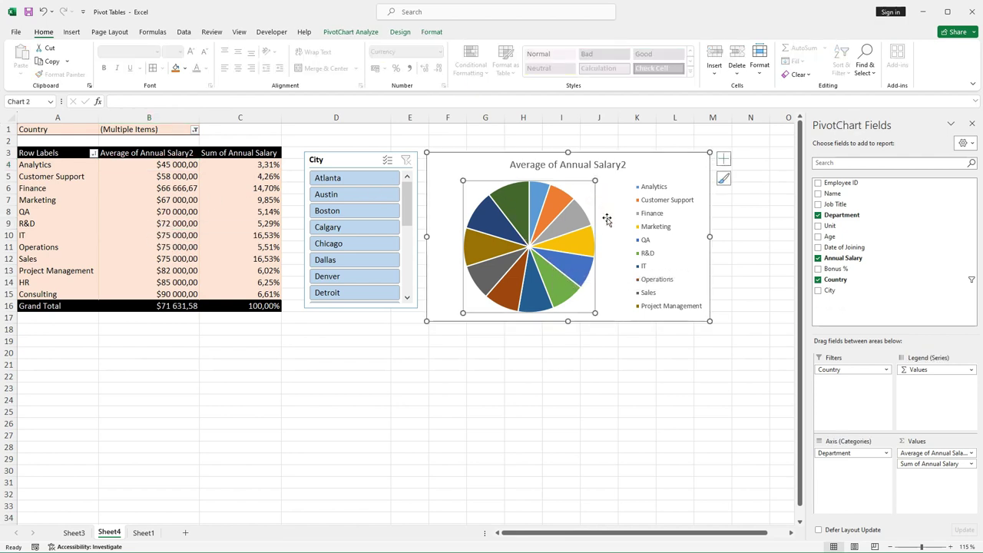
pyautogui.click(329, 351)
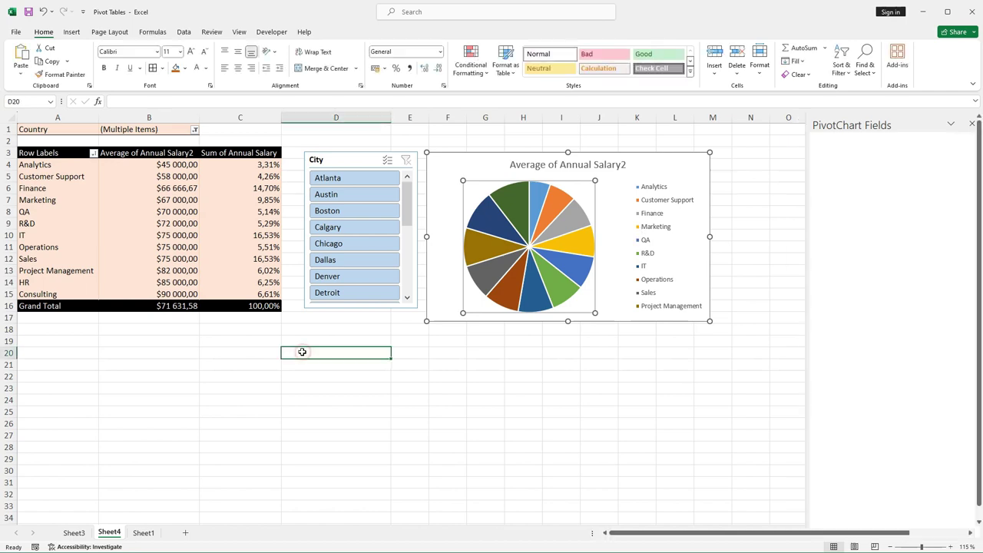
# - Look at the employee source data on Sheet1, return to the PivotTable and chart on Sheet4, and select an empty cell
pyautogui.click(143, 533)
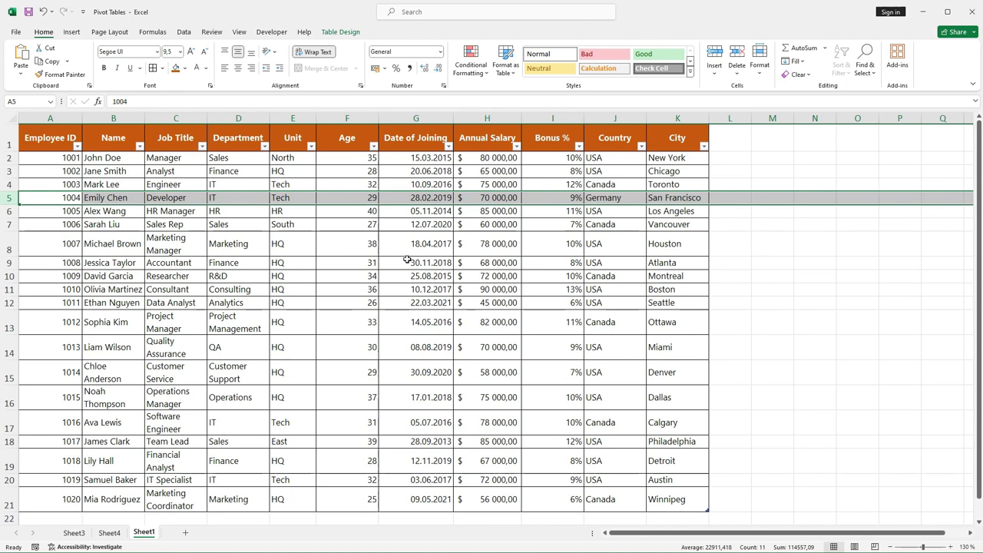
pyautogui.click(109, 533)
pyautogui.click(149, 164)
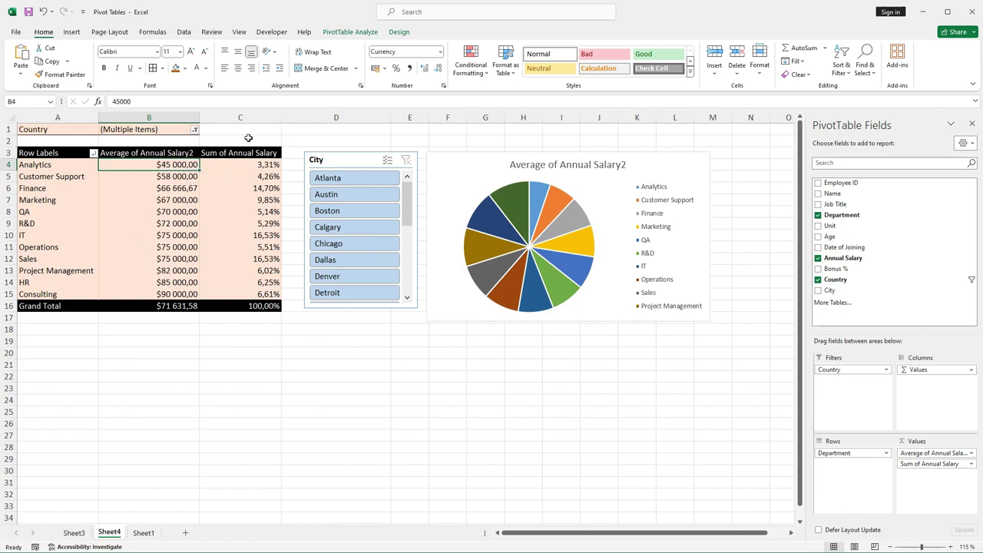
pyautogui.moveTo(513, 192)
pyautogui.click(439, 127)
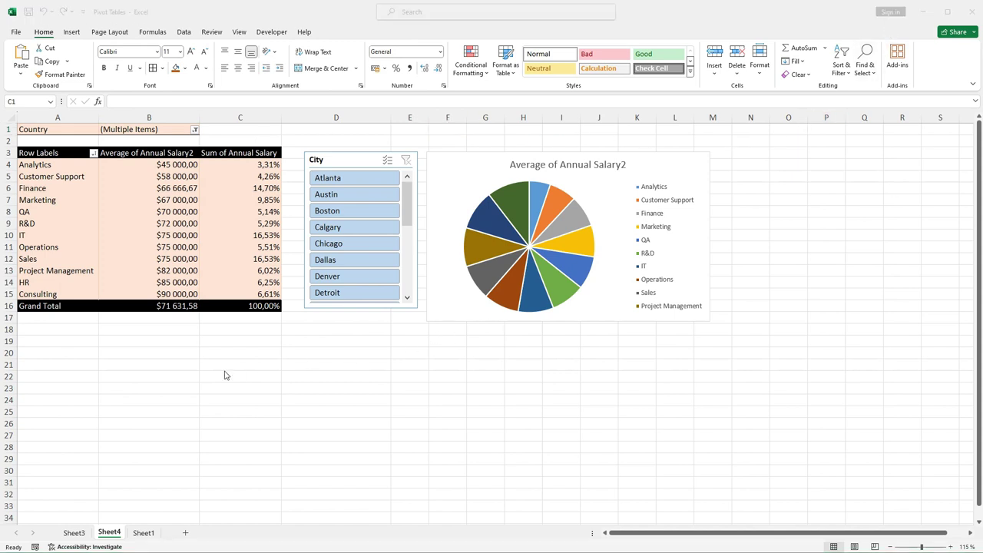
# - Move the department salary PivotTable from Sheet4 to a new worksheet
pyautogui.click(153, 164)
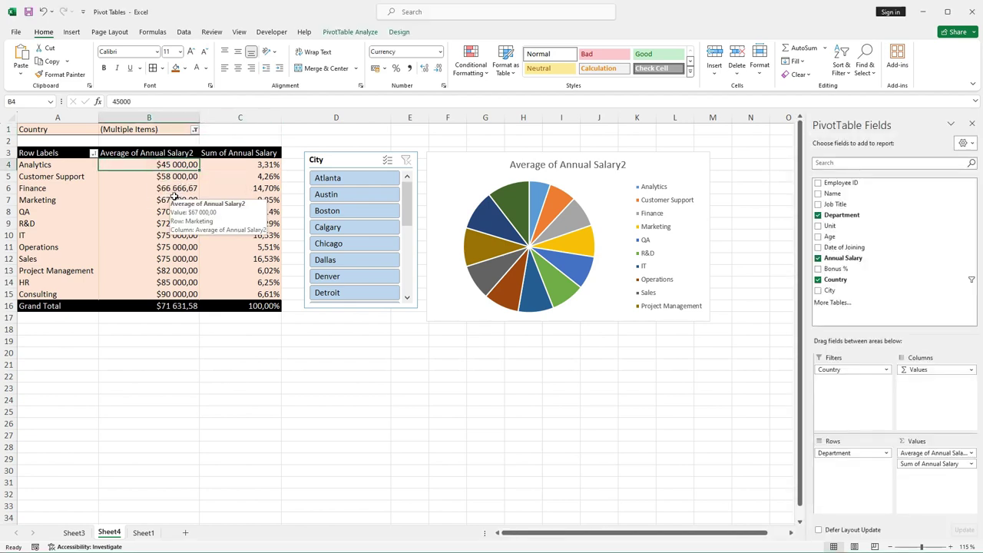
pyautogui.click(336, 33)
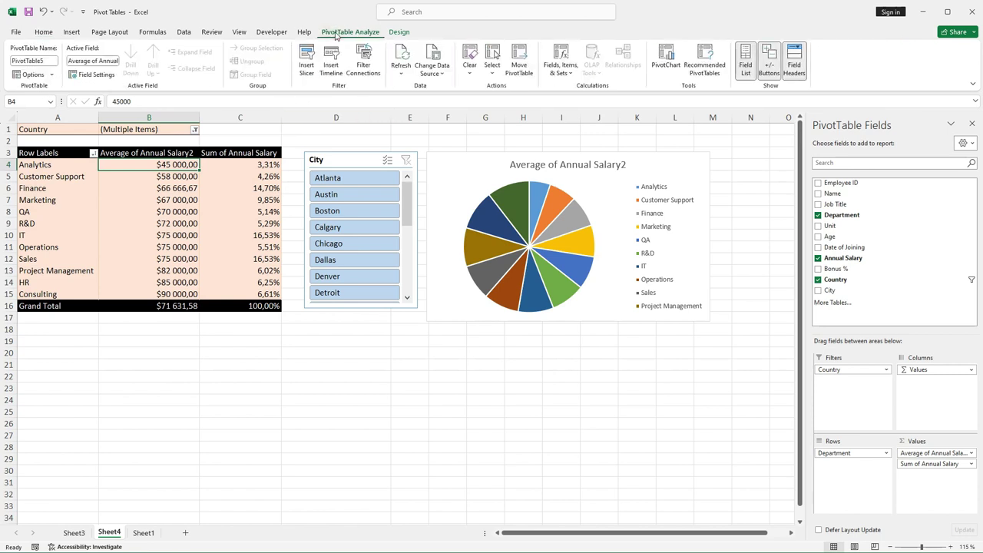
pyautogui.click(520, 77)
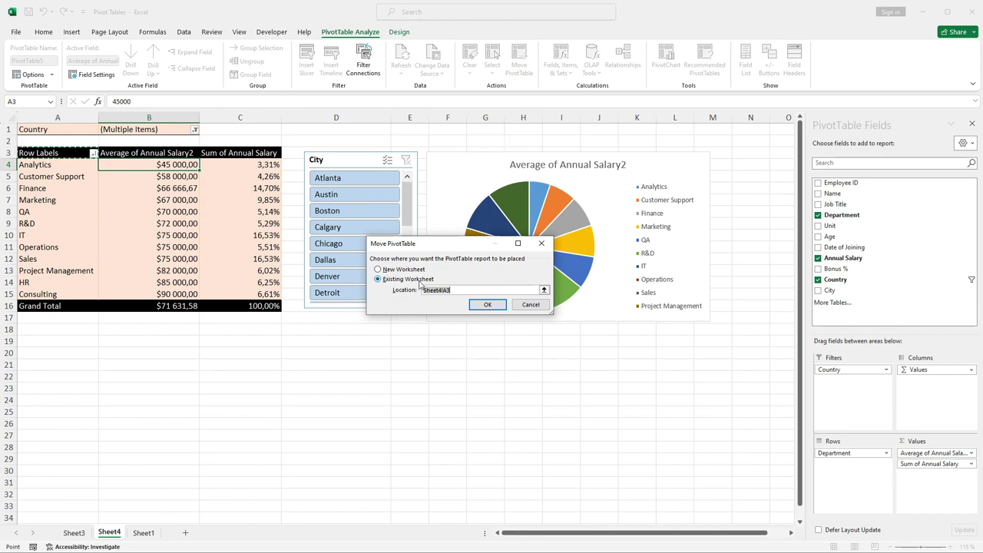
pyautogui.click(378, 270)
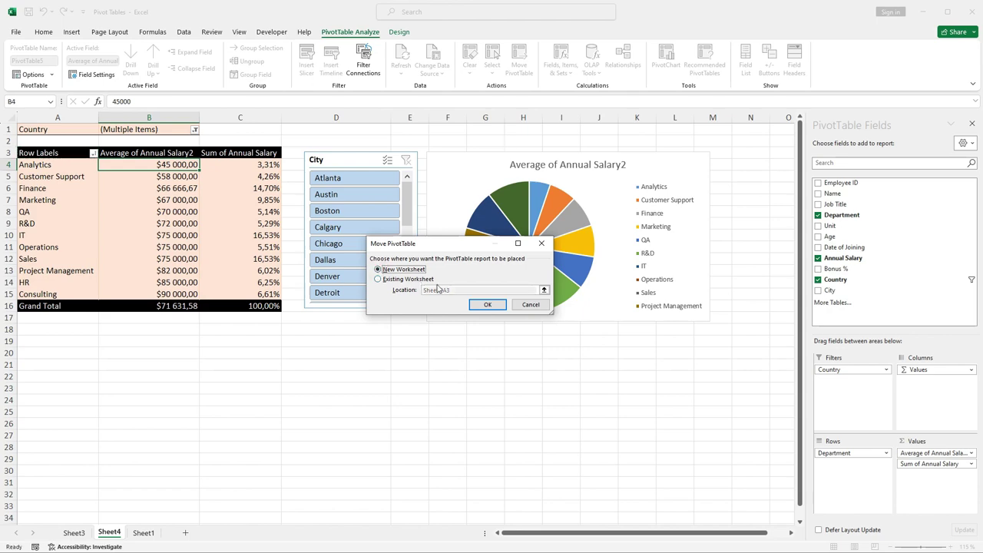
pyautogui.click(484, 304)
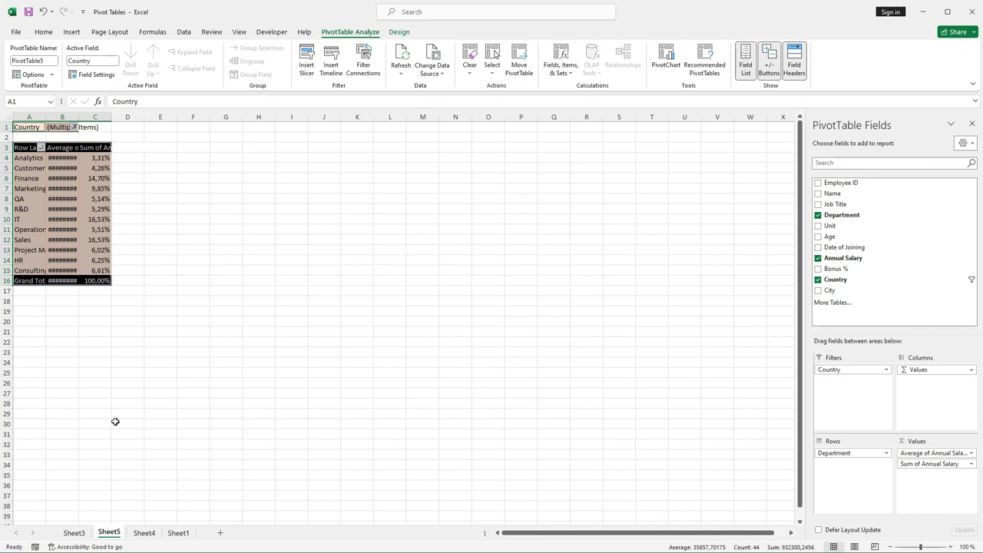
# - Autofit the widths of columns A, B and C to the moved PivotTable's contents and clear the whole-table selection
pyautogui.doubleClick(41, 117)
pyautogui.moveTo(115, 117); pyautogui.dragTo(115, 116)
pyautogui.doubleClick(115, 117)
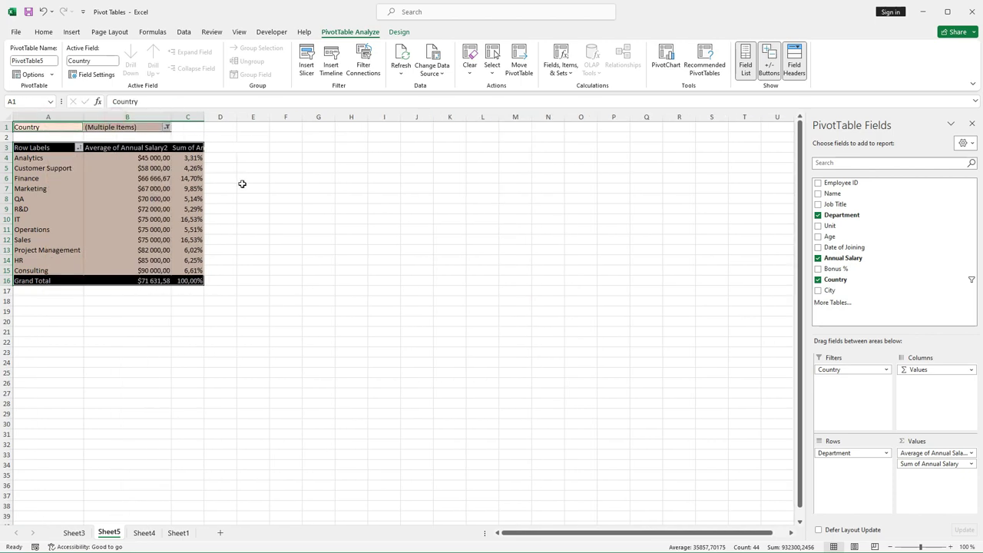
pyautogui.doubleClick(205, 116)
pyautogui.click(338, 208)
pyautogui.click(138, 148)
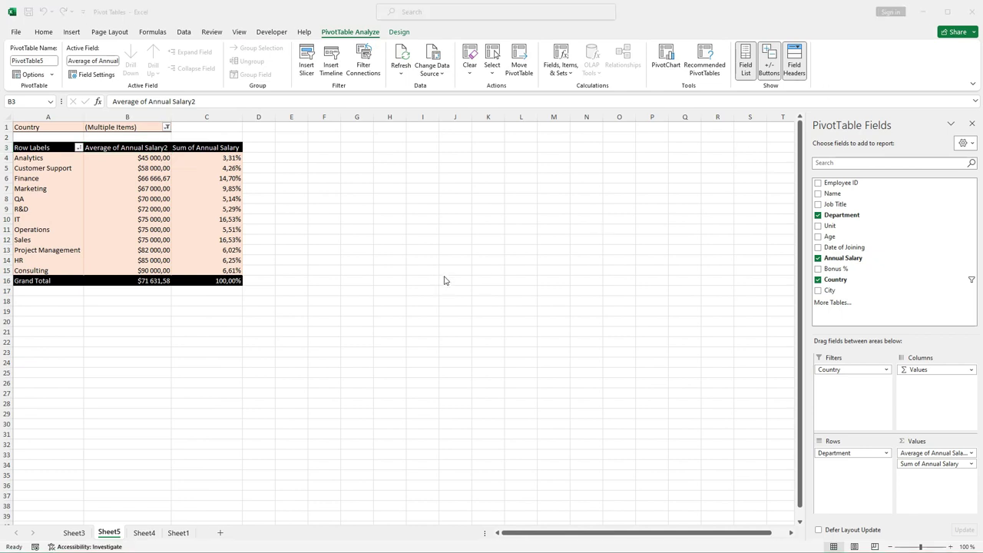
# - Select the entire PivotTable on Sheet5, delete it, and select an empty cell
pyautogui.click(144, 157)
pyautogui.click(143, 157)
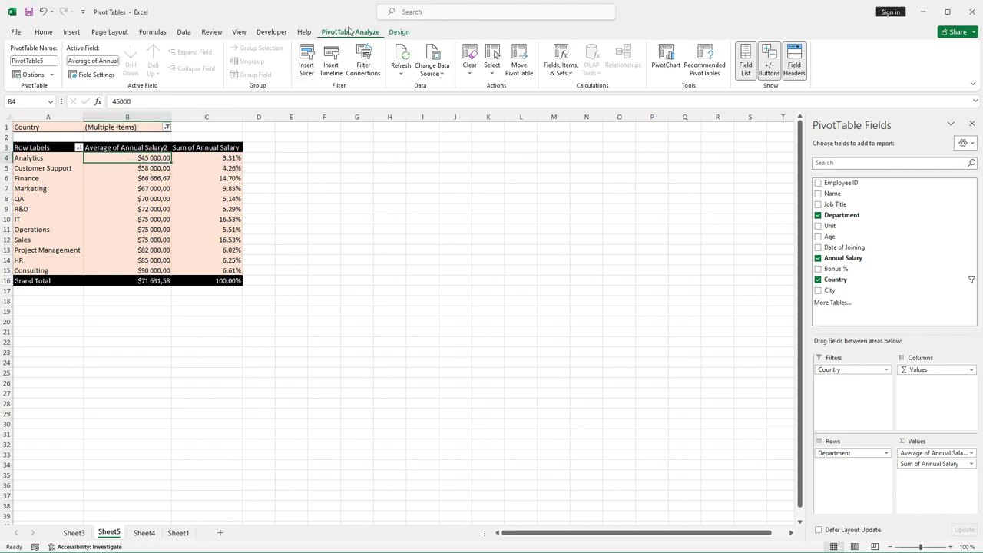
pyautogui.click(492, 77)
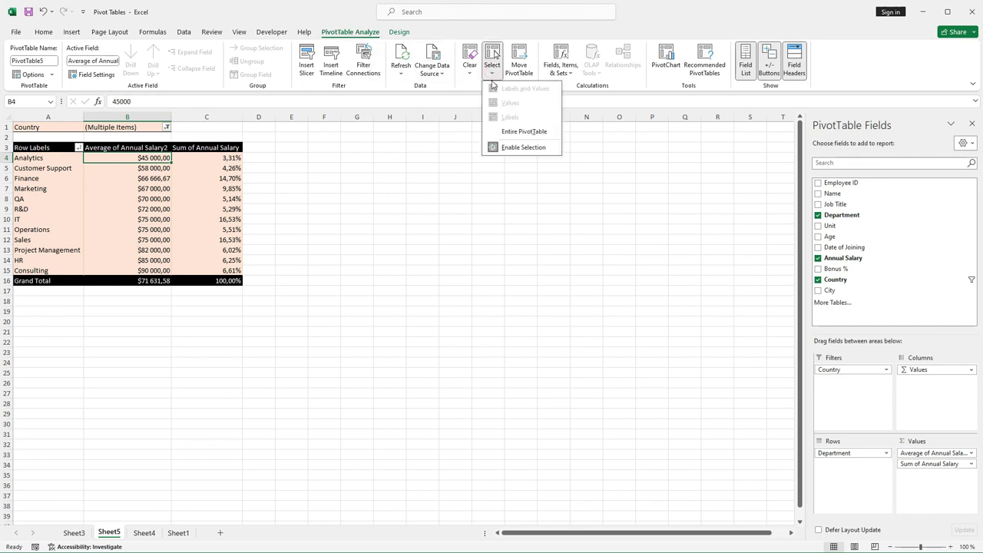
pyautogui.click(490, 129)
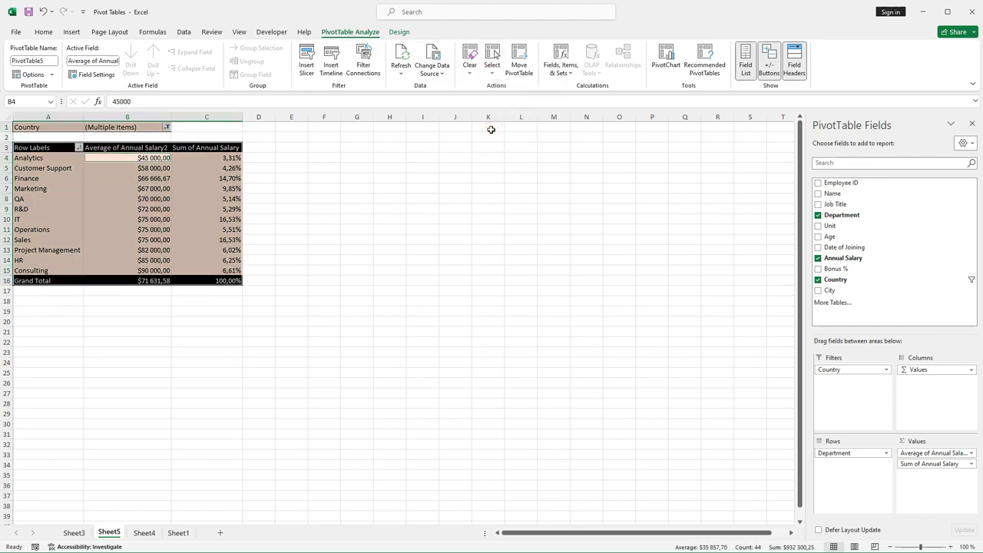
pyautogui.press('Delete')
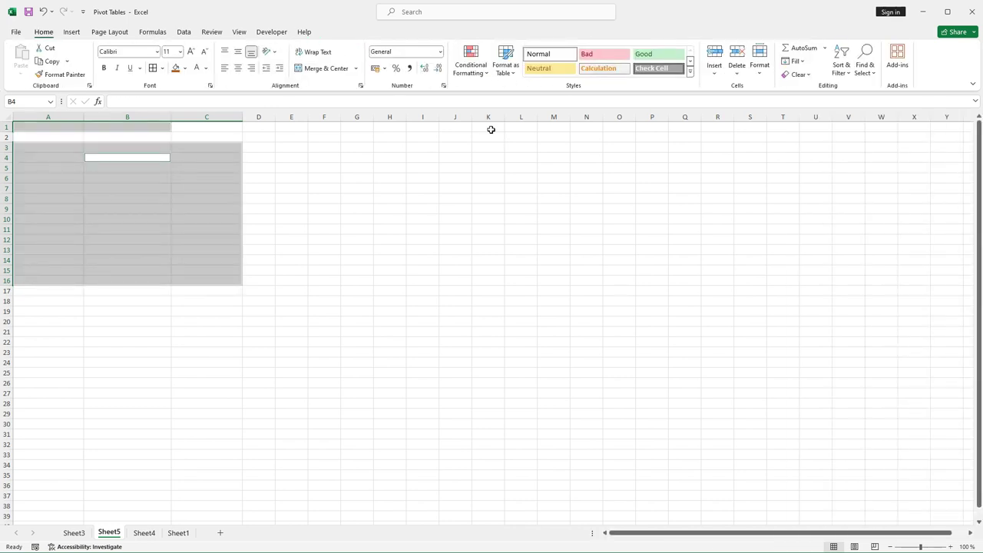
pyautogui.click(505, 180)
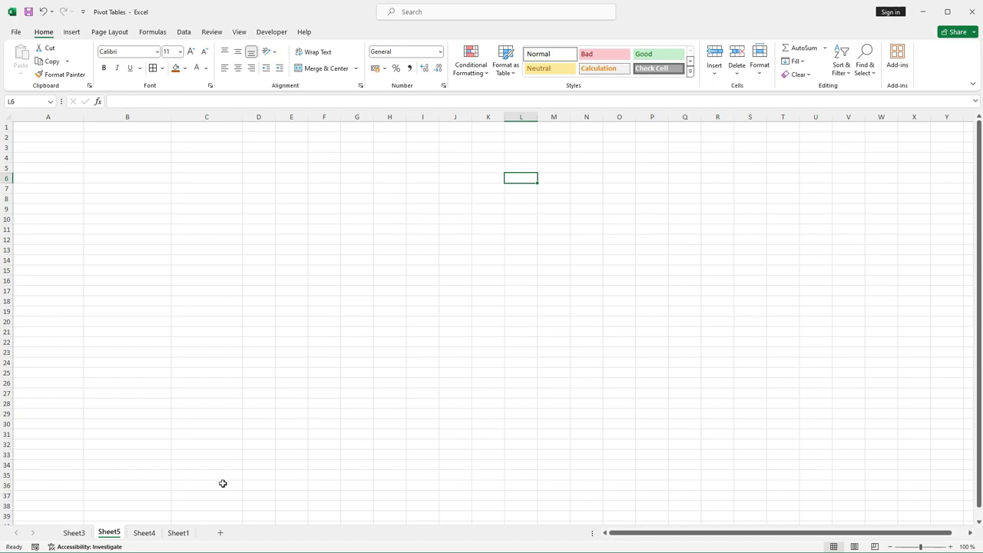
# - Return to Sheet4 and undo the PivotTable's deletion and its move to the new worksheet
pyautogui.click(181, 533)
pyautogui.click(145, 532)
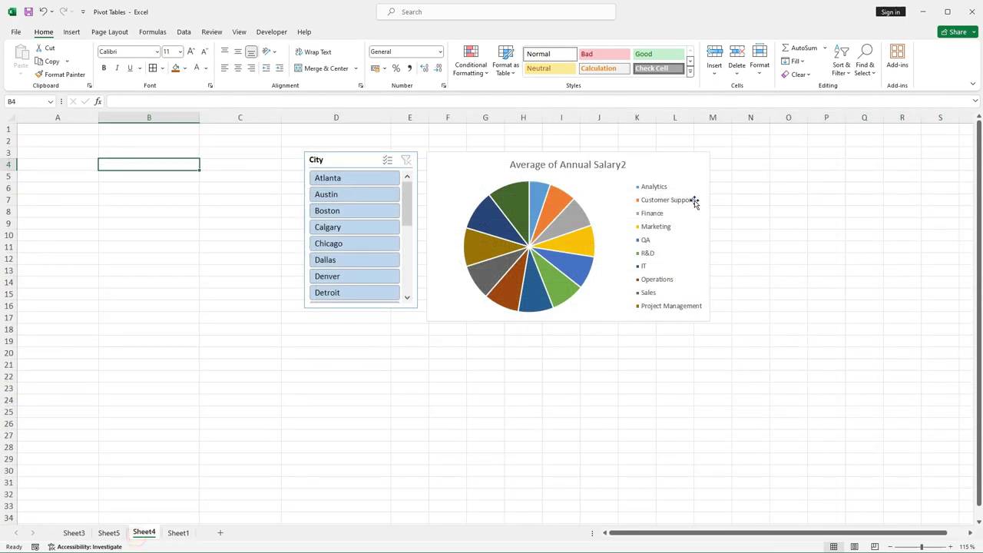
pyautogui.hotkey('ctrl', 'z')
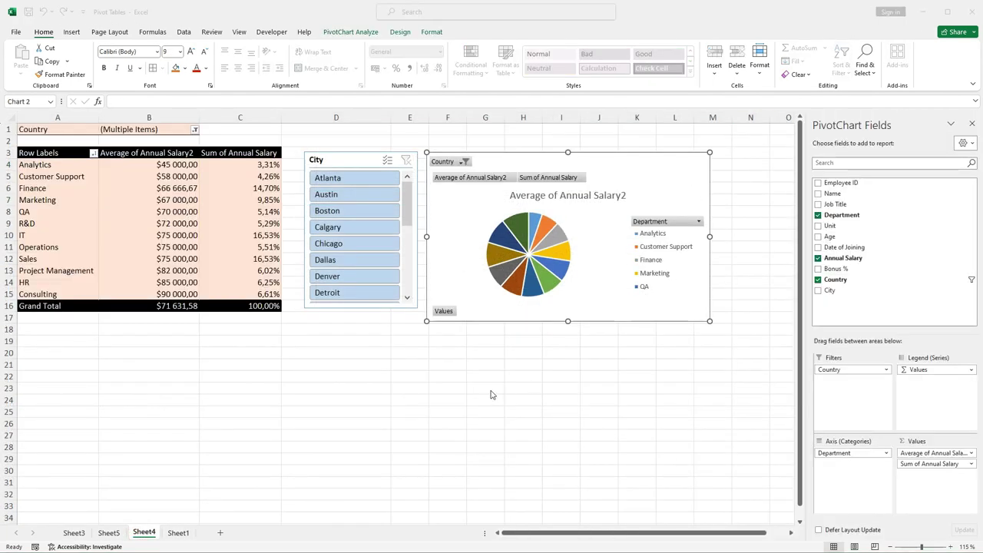